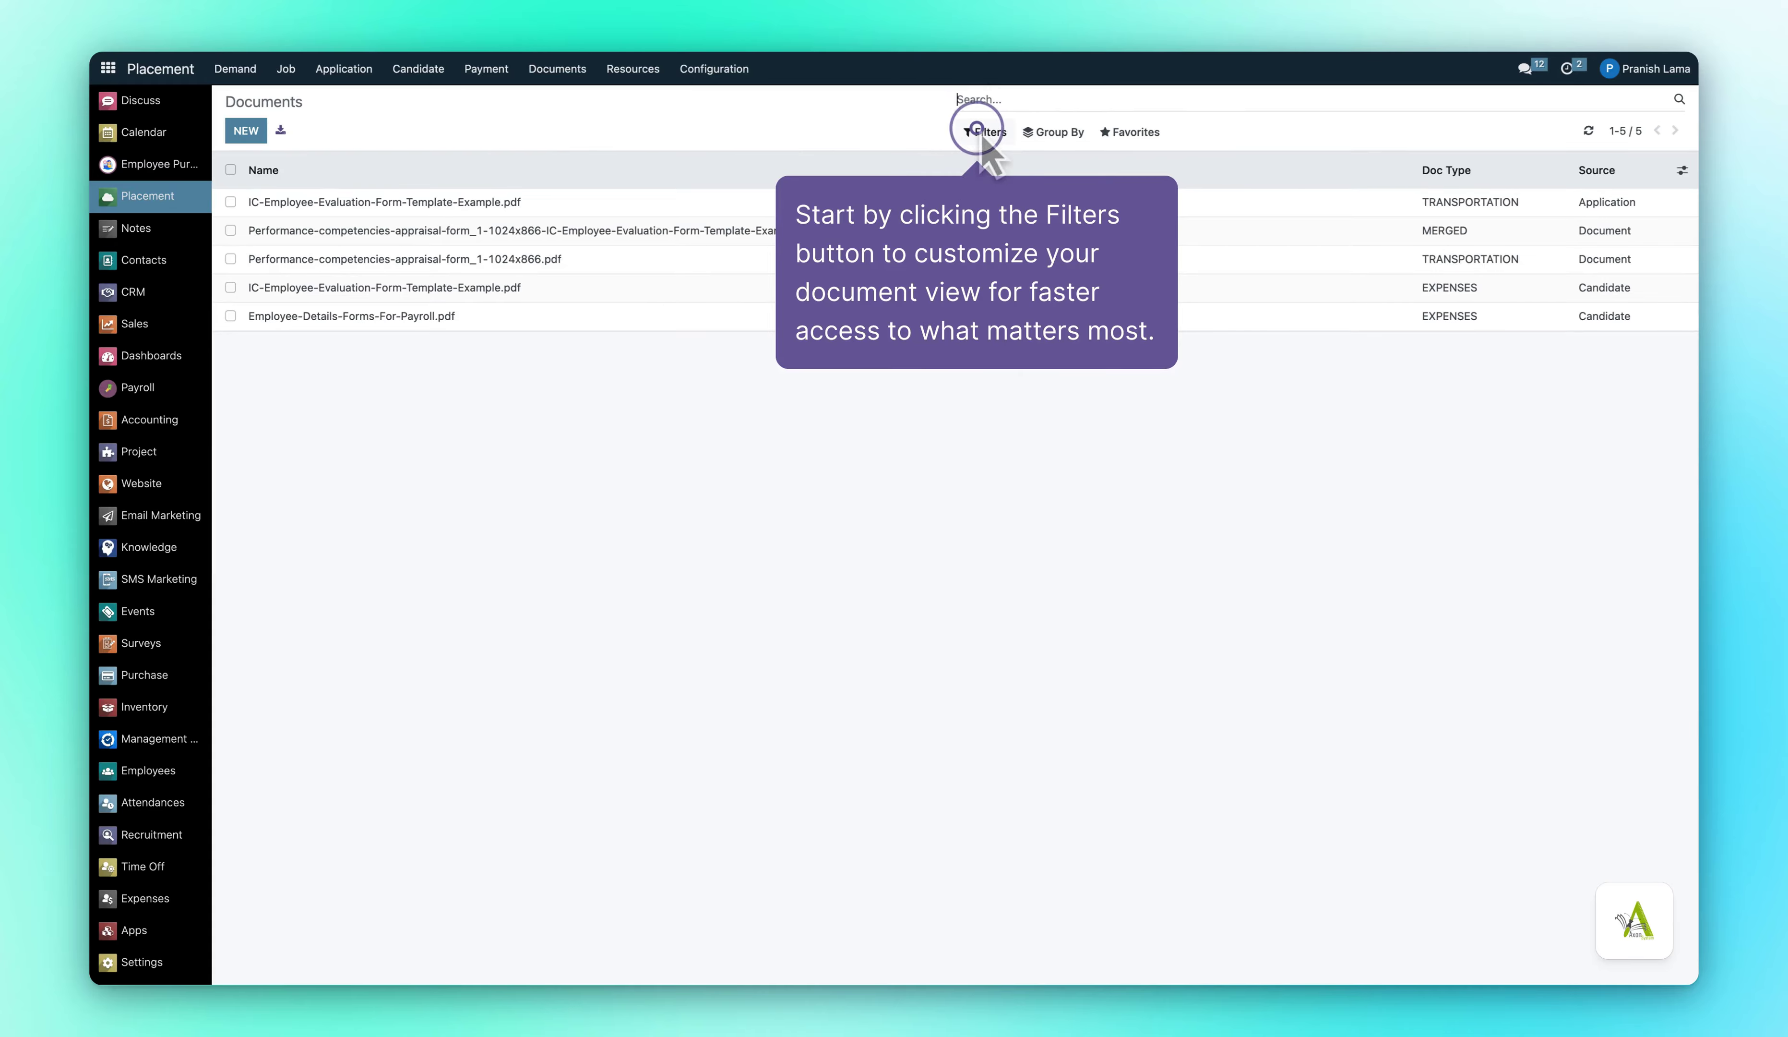
# Step: Preview the document list with the predefined Document and Demand Document filters one at a time, clearing each
pyautogui.click(982, 132)
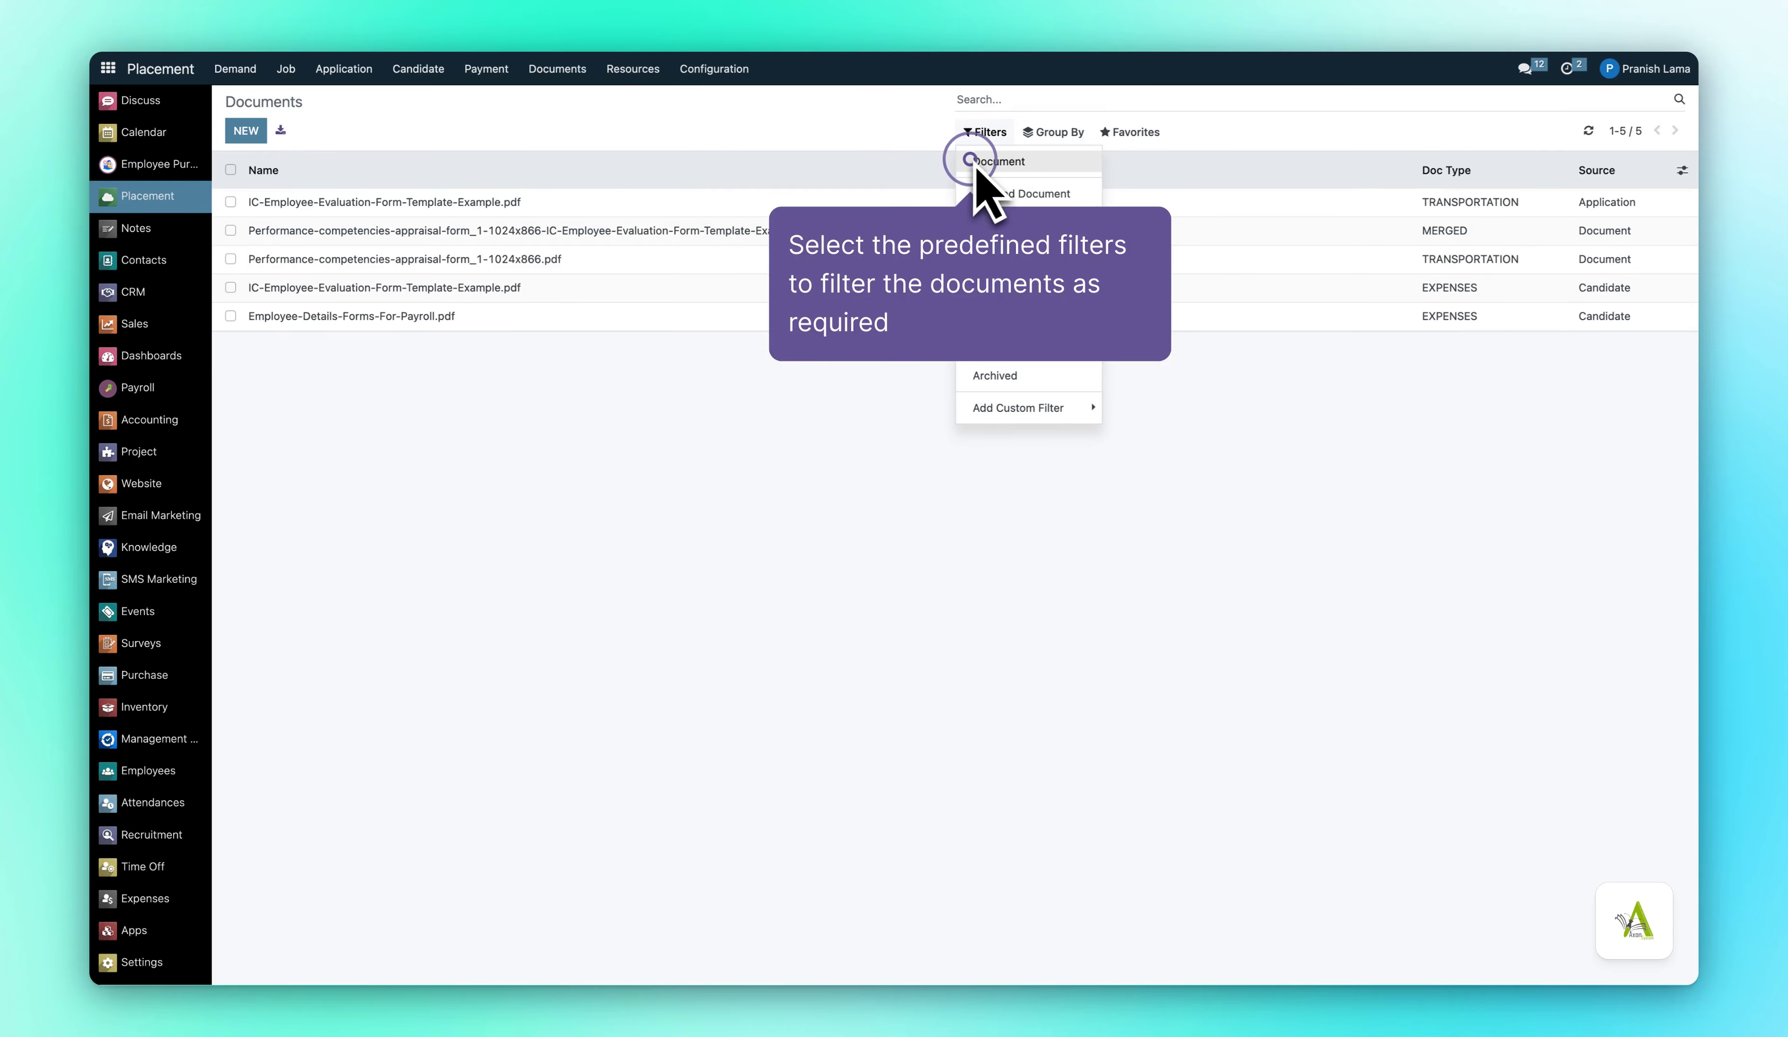
pyautogui.click(974, 163)
pyautogui.click(975, 166)
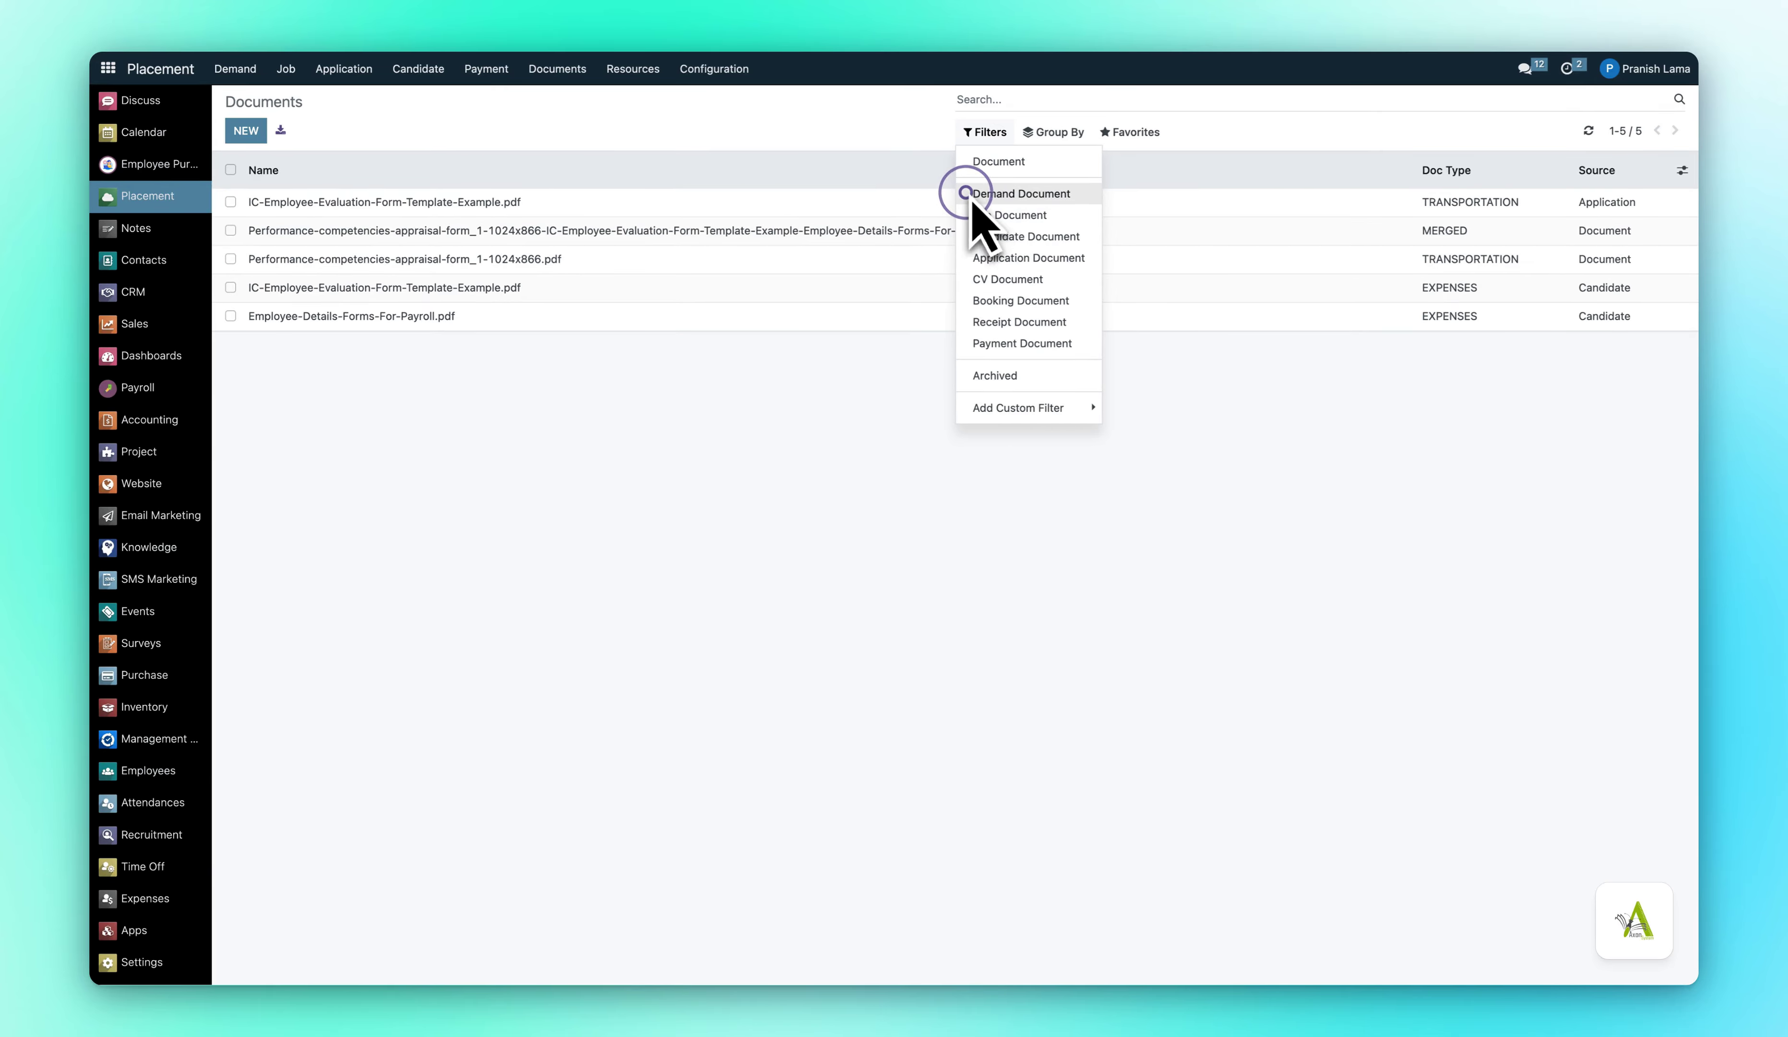
pyautogui.click(970, 194)
pyautogui.click(970, 194)
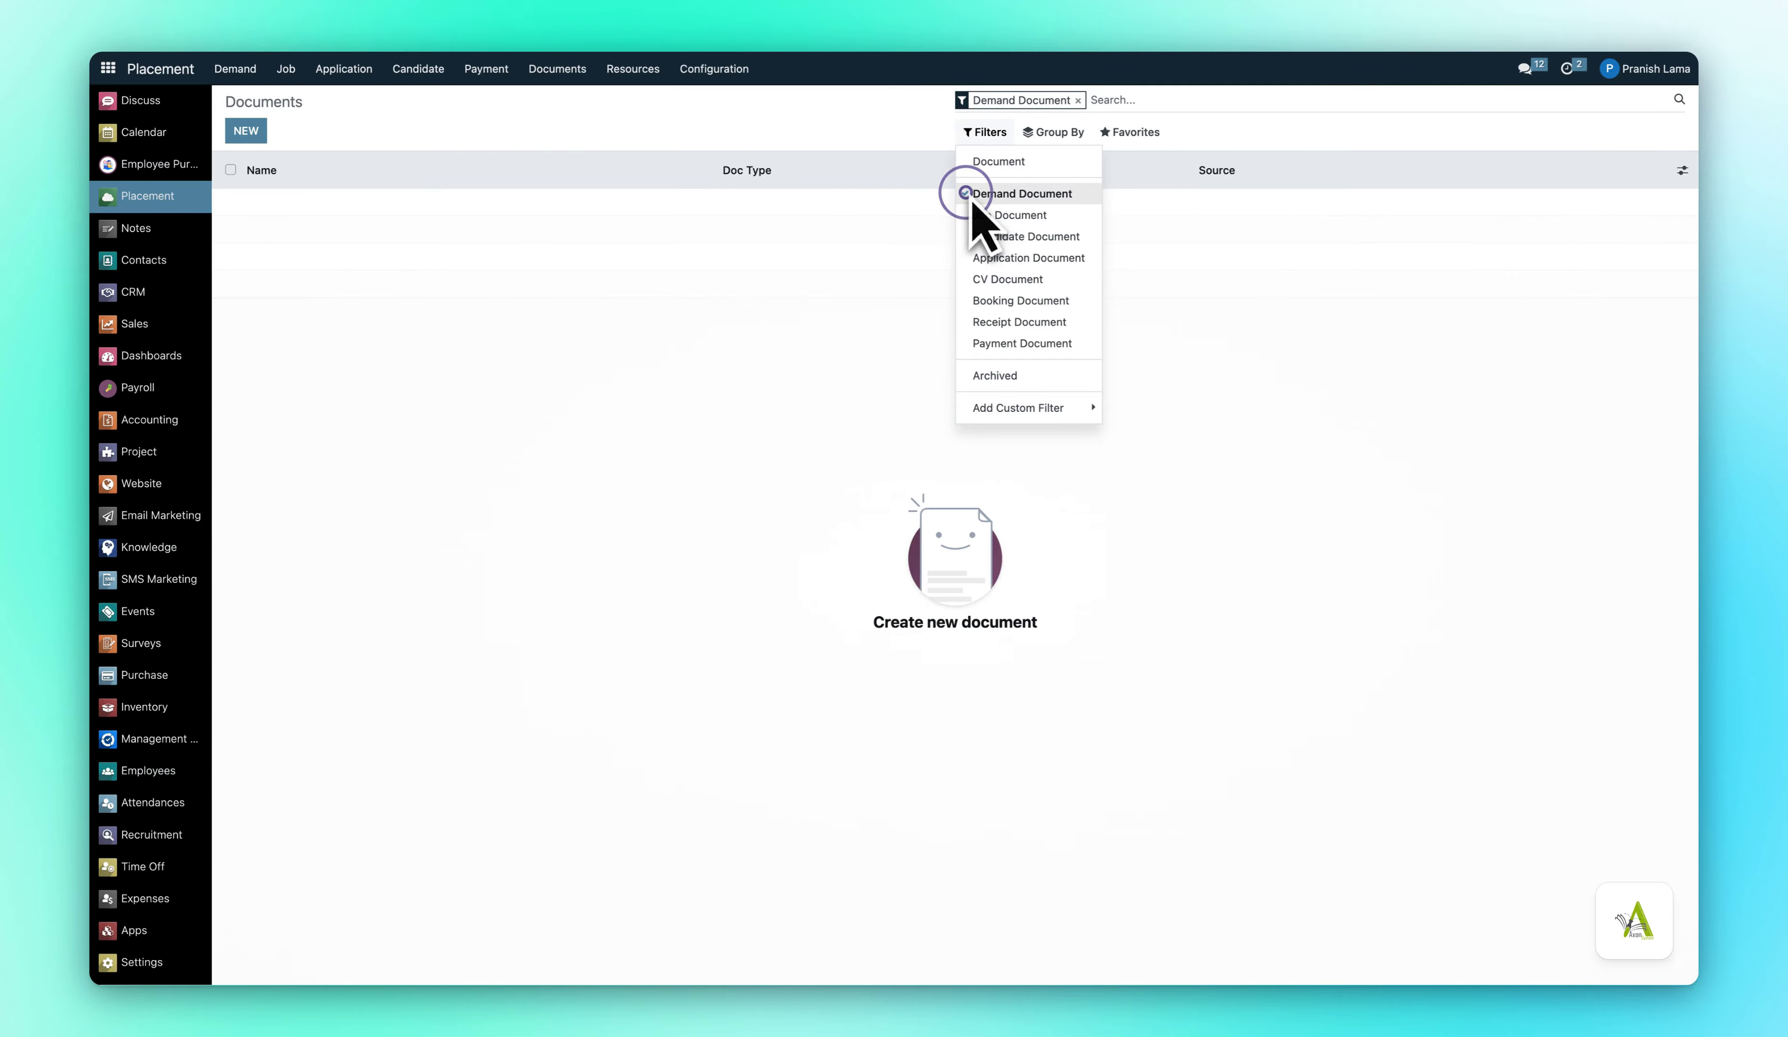
# Step: Preview the list with the Job, Candidate and Application Document filters one at a time, clearing each
pyautogui.click(974, 219)
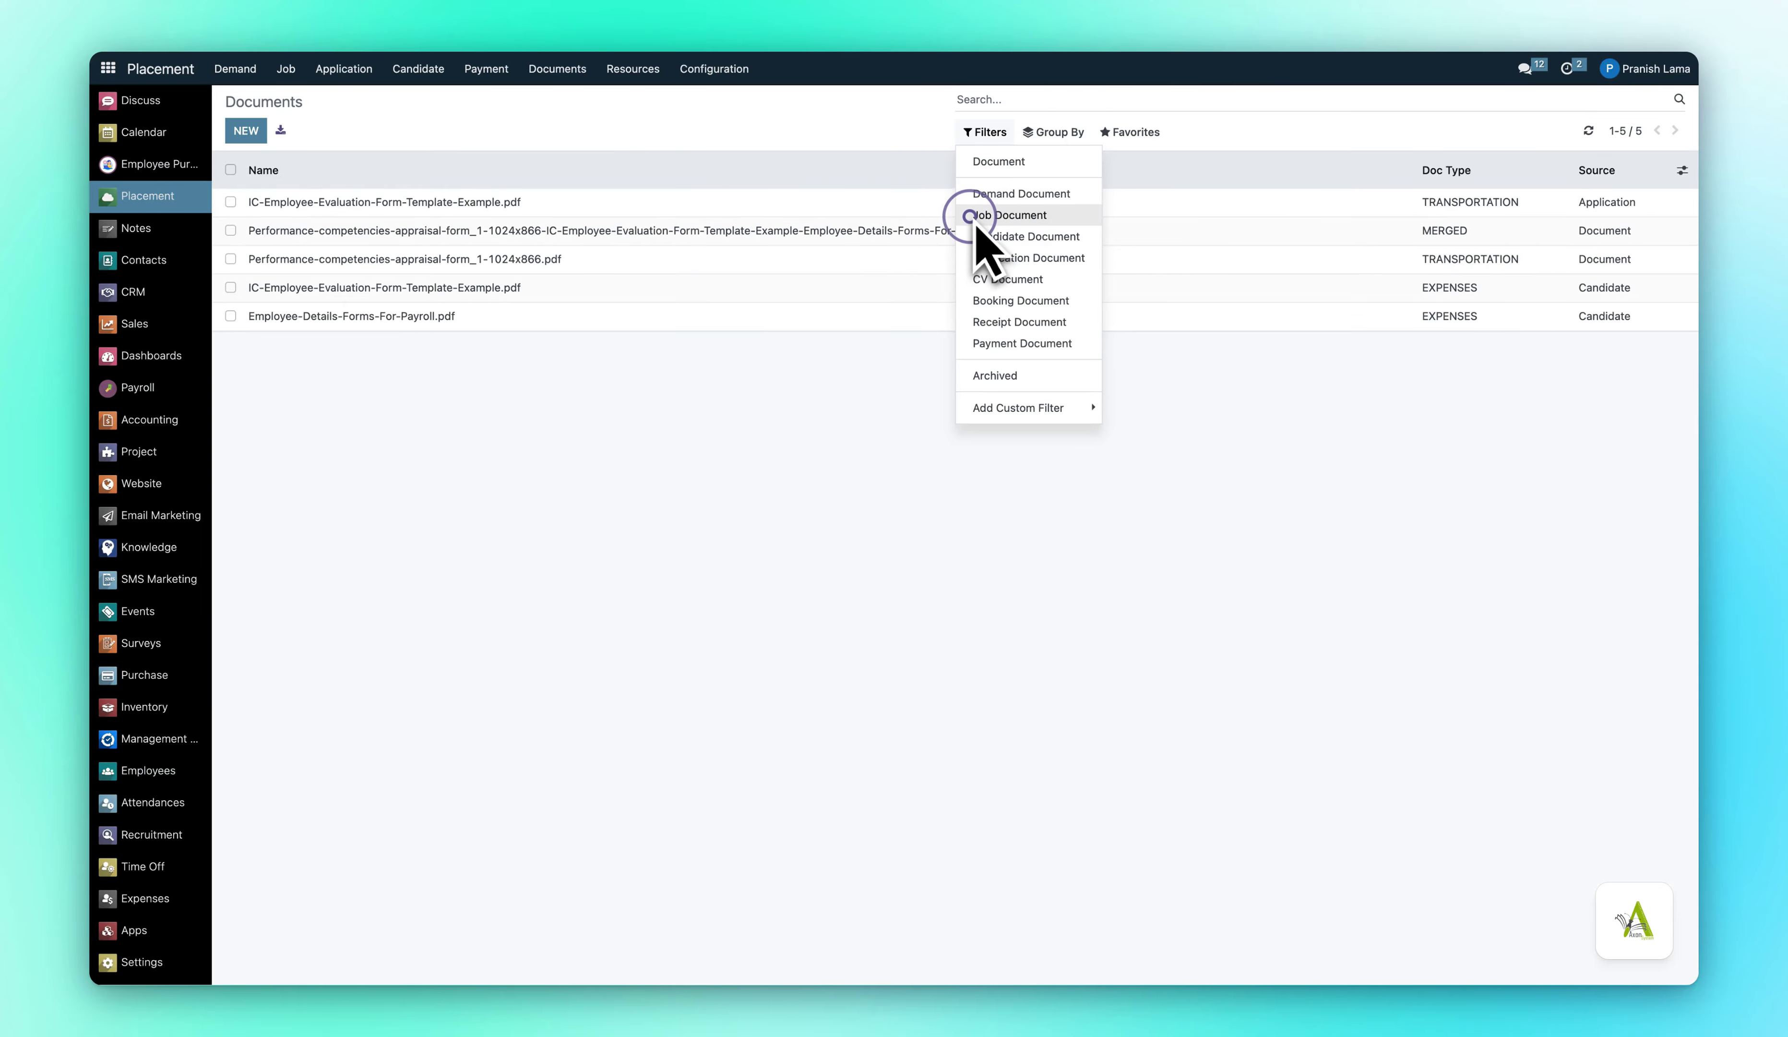
pyautogui.click(974, 219)
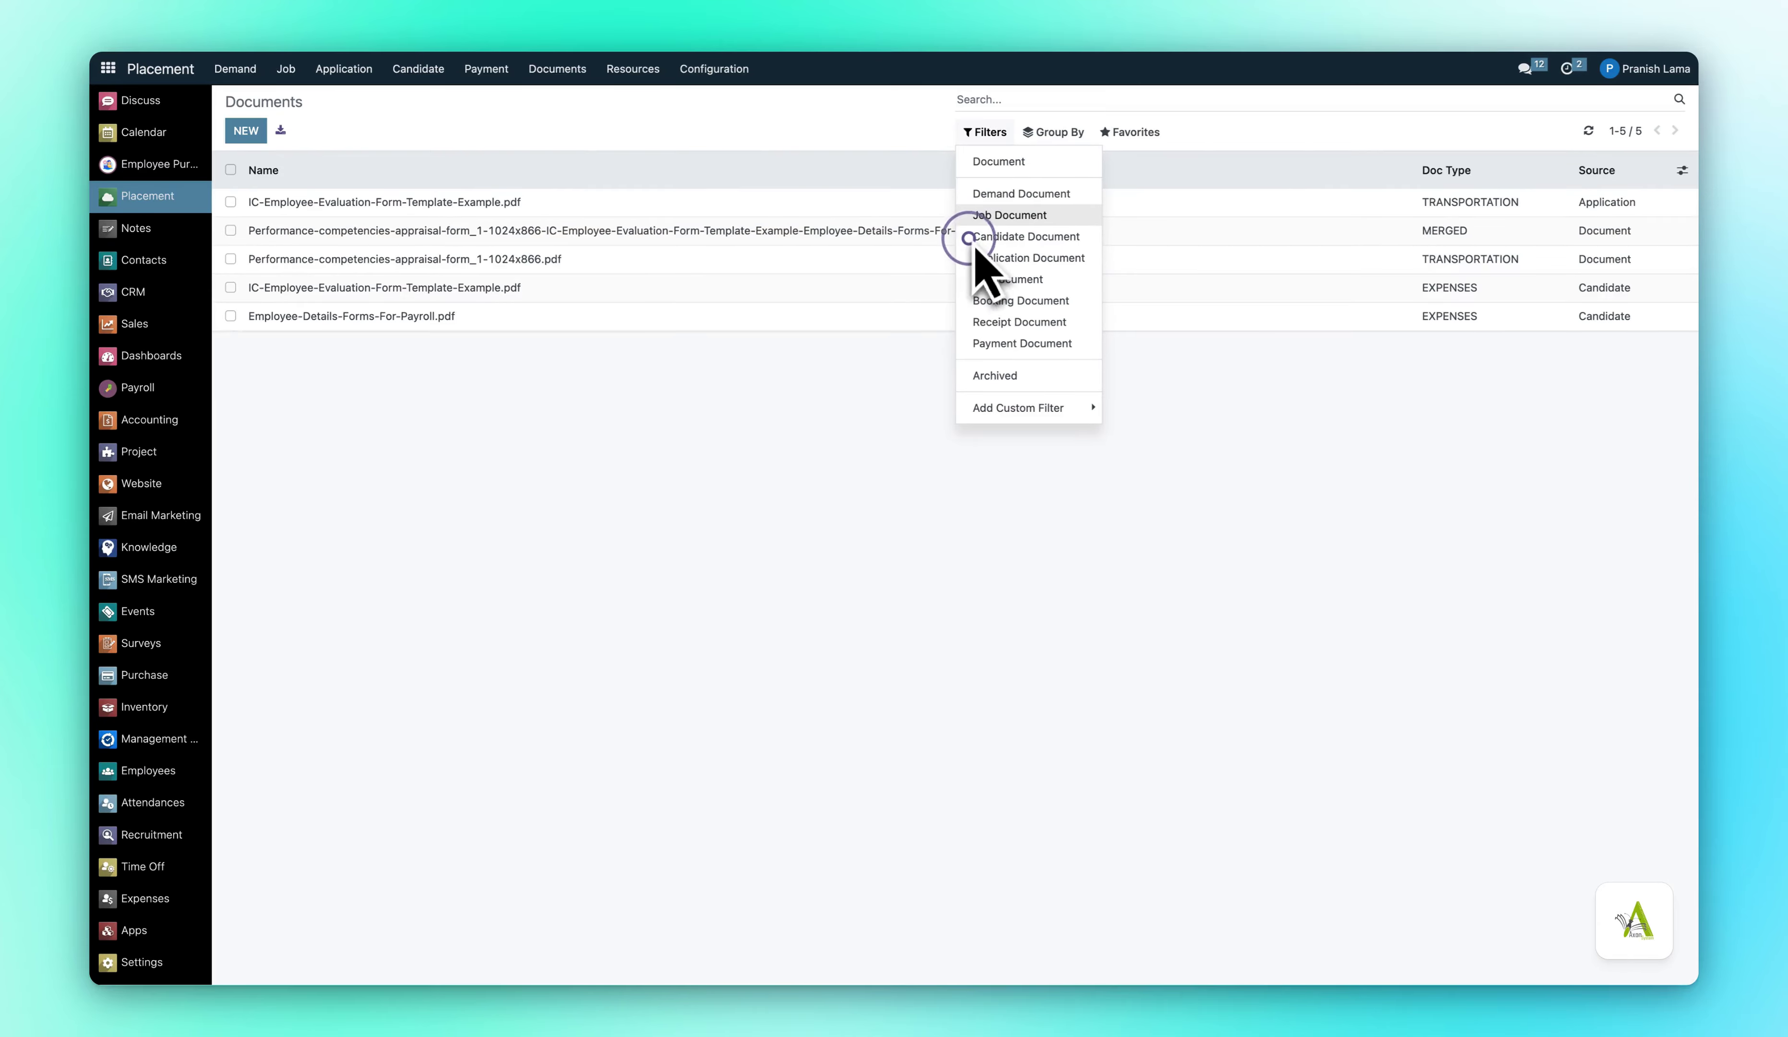
pyautogui.click(972, 241)
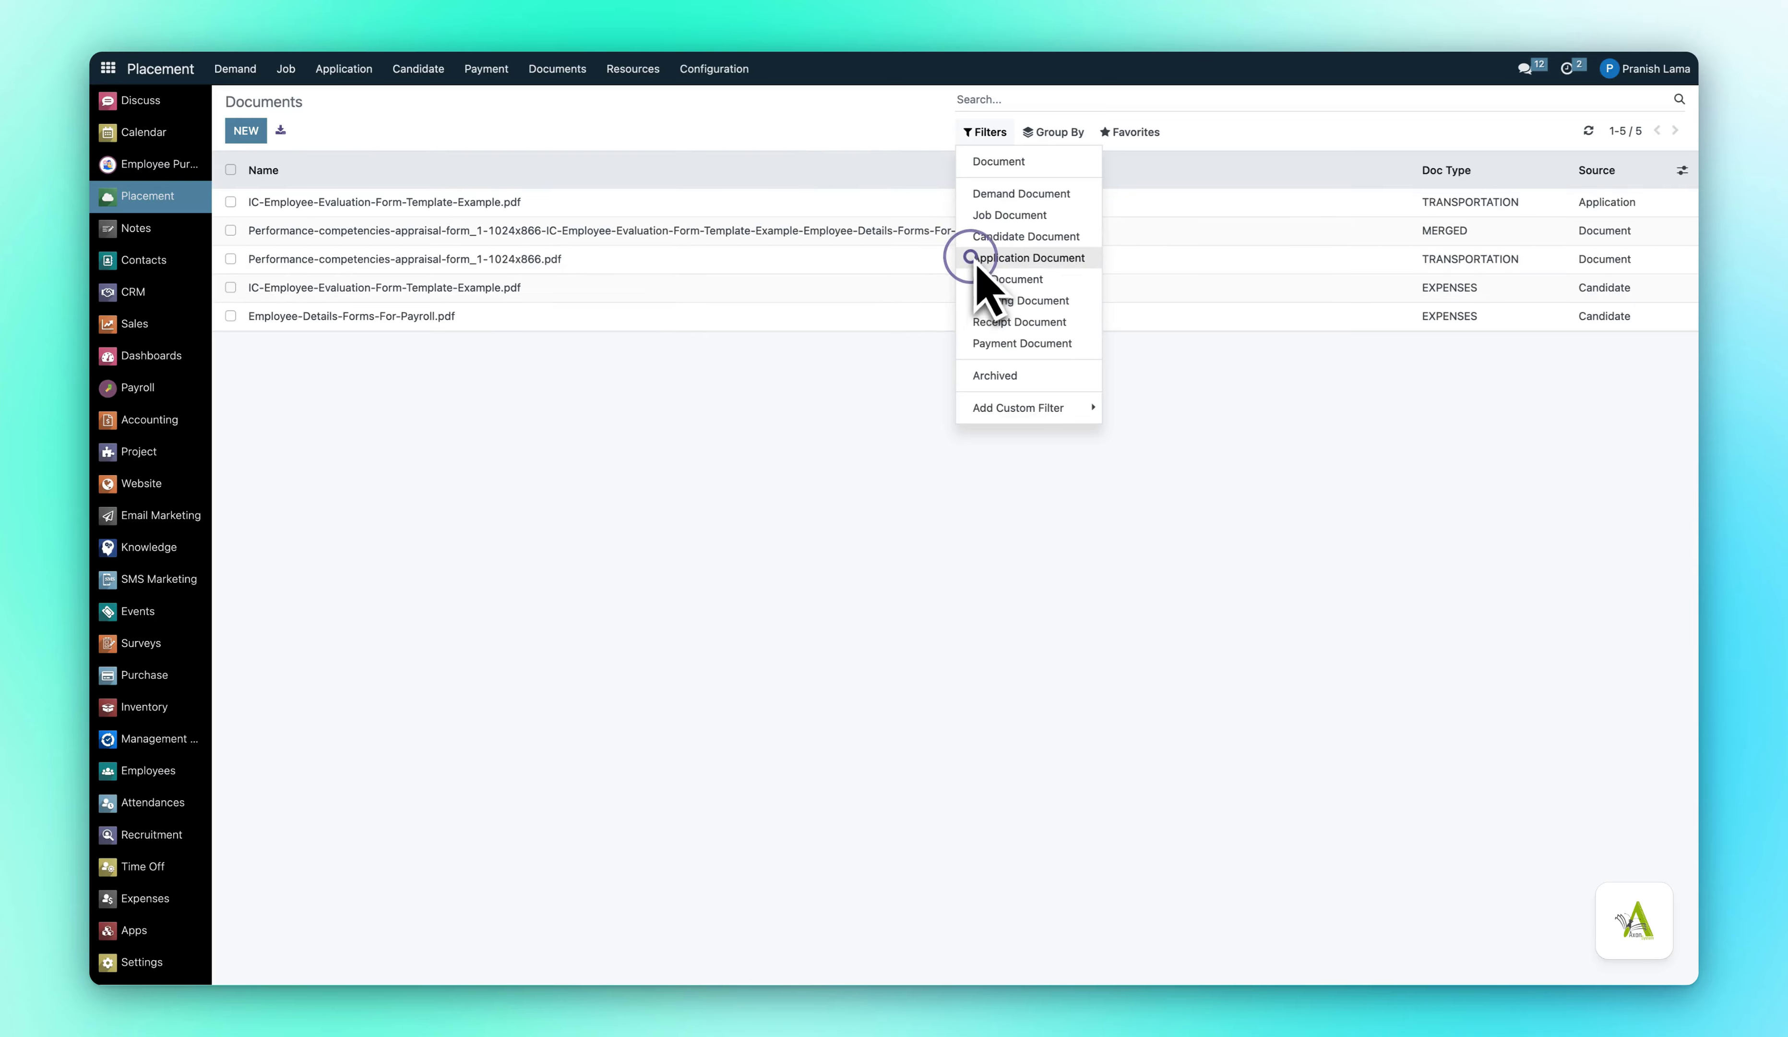
pyautogui.click(972, 258)
pyautogui.click(970, 258)
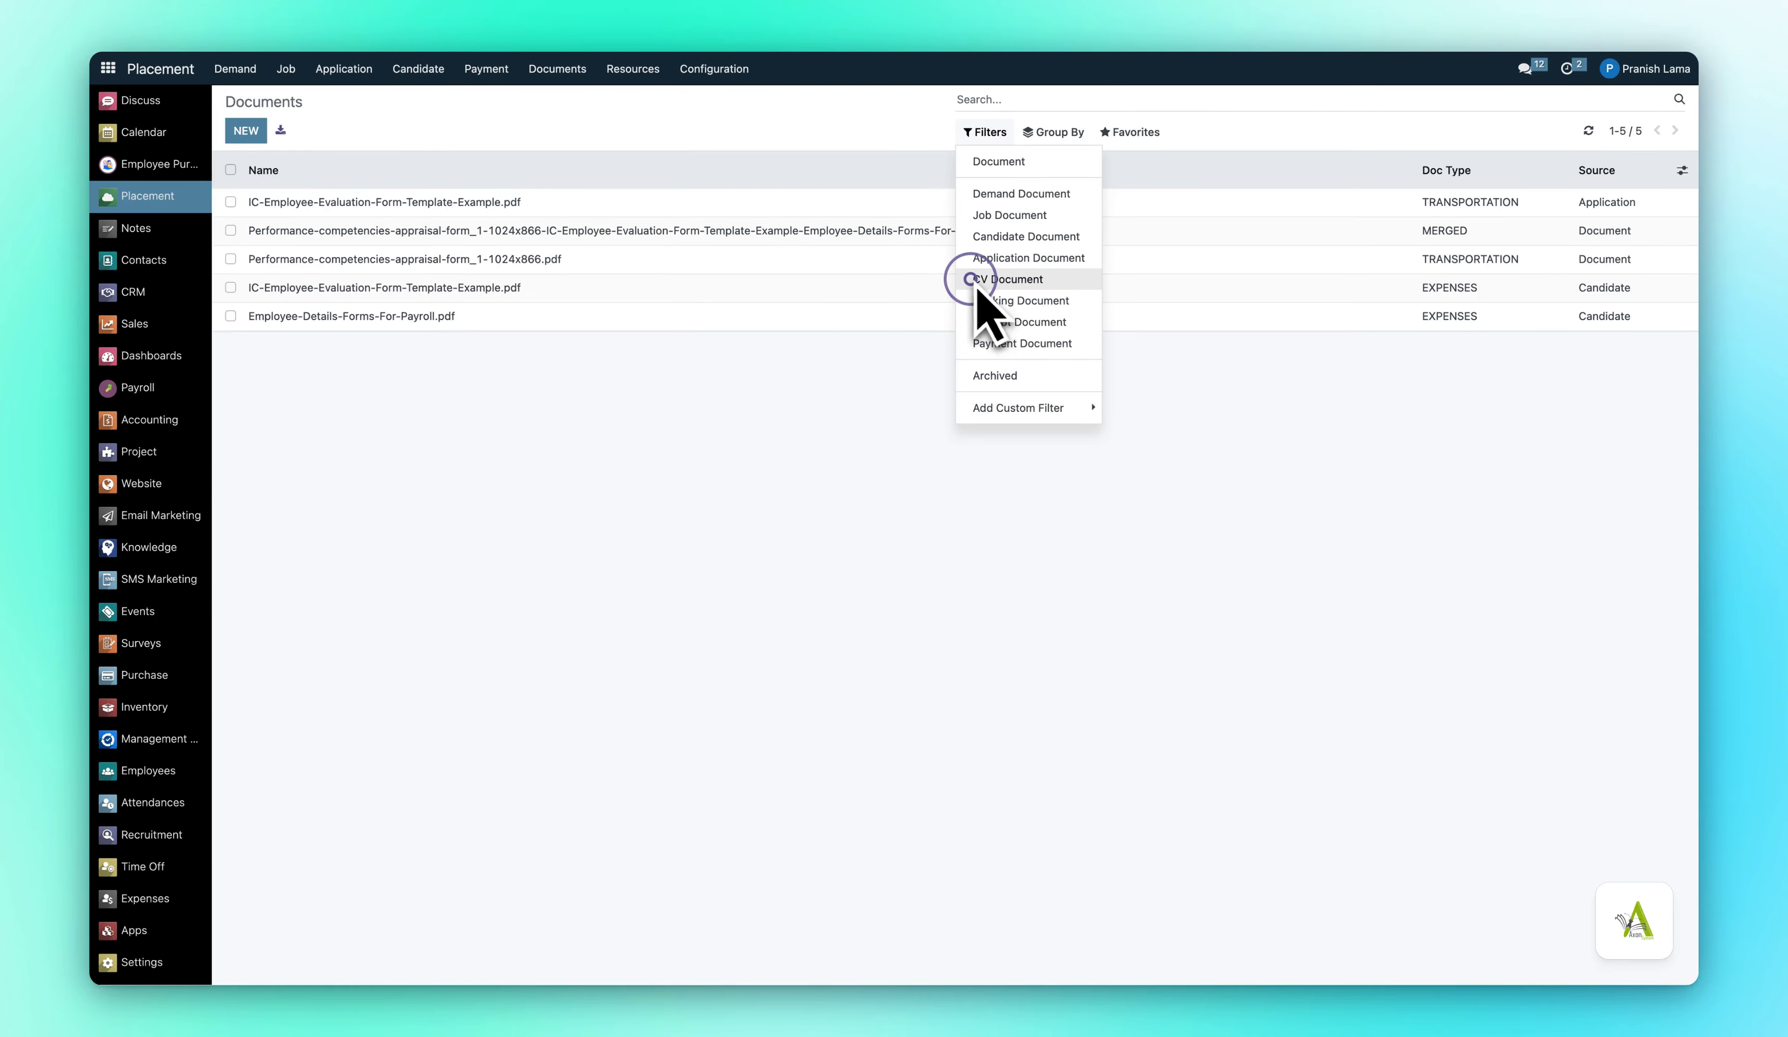
# Step: Preview the list with the CV Document and Booking Document filters one at a time, clearing each
pyautogui.click(972, 279)
pyautogui.click(969, 279)
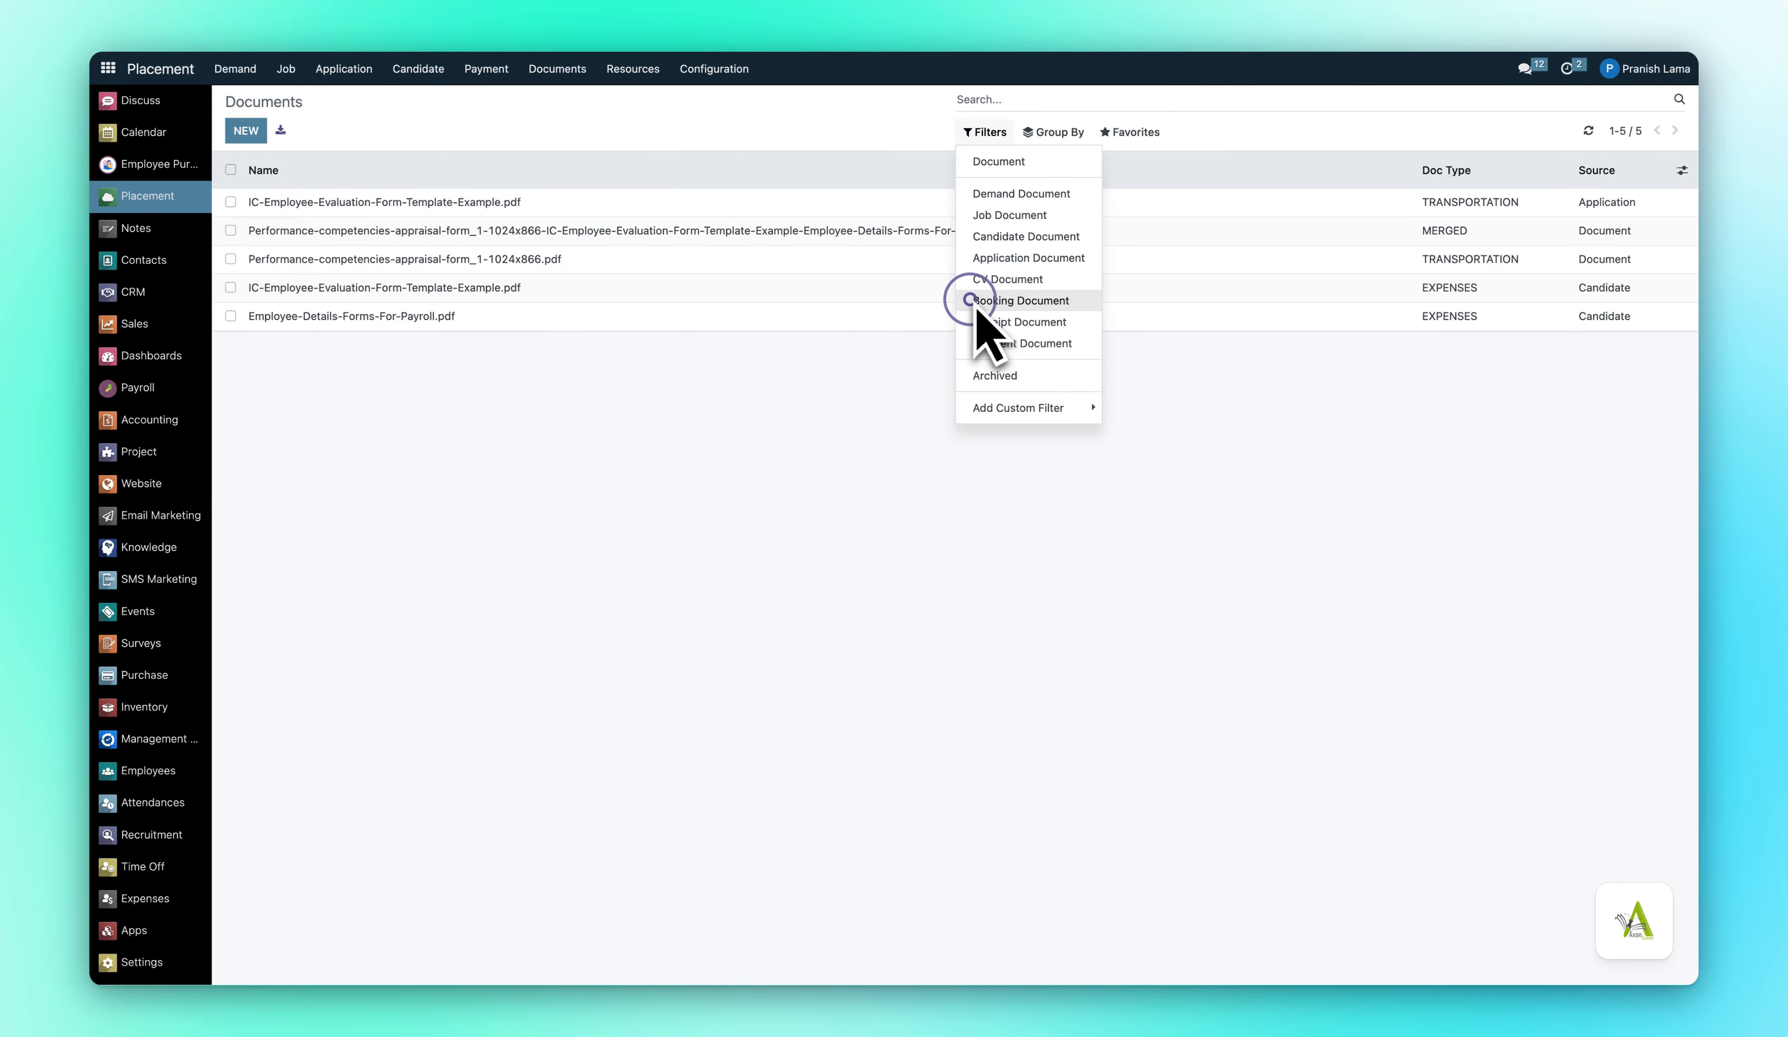
pyautogui.click(969, 300)
pyautogui.click(970, 300)
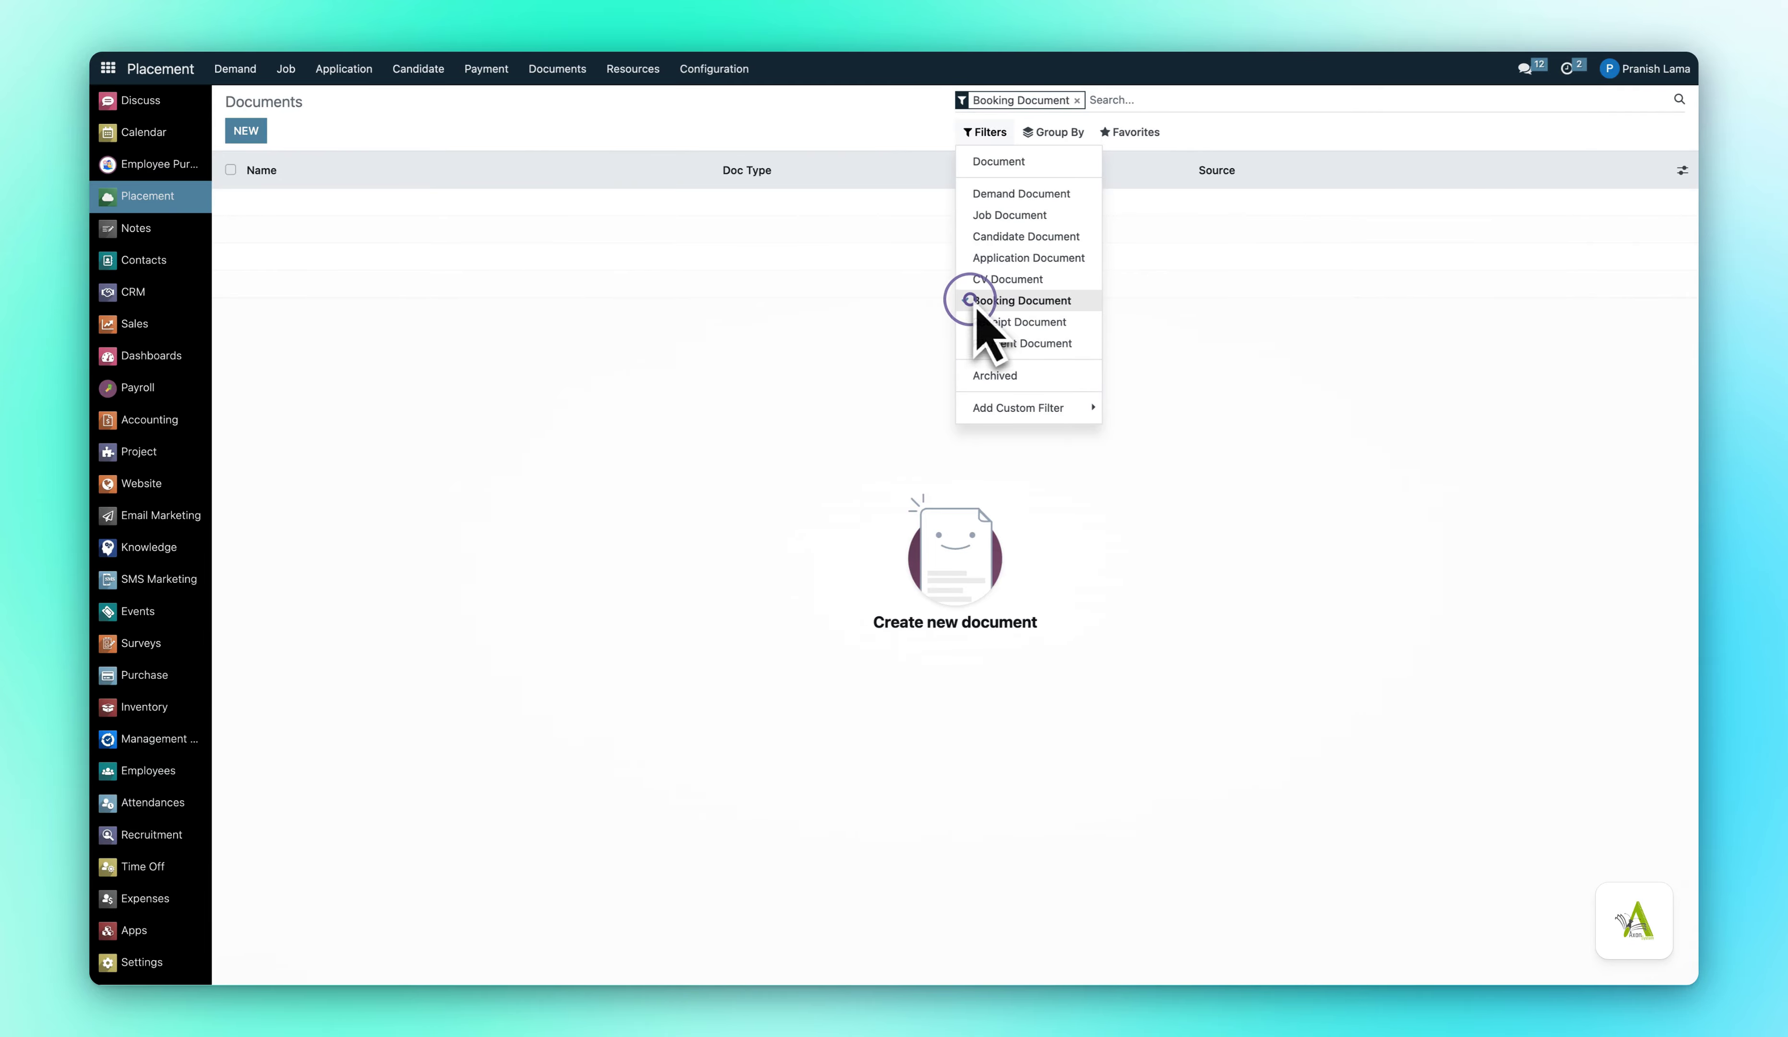
# Step: Preview the list with the Receipt Document, Payment Document and Archived filters one at a time, clearing each
pyautogui.click(972, 321)
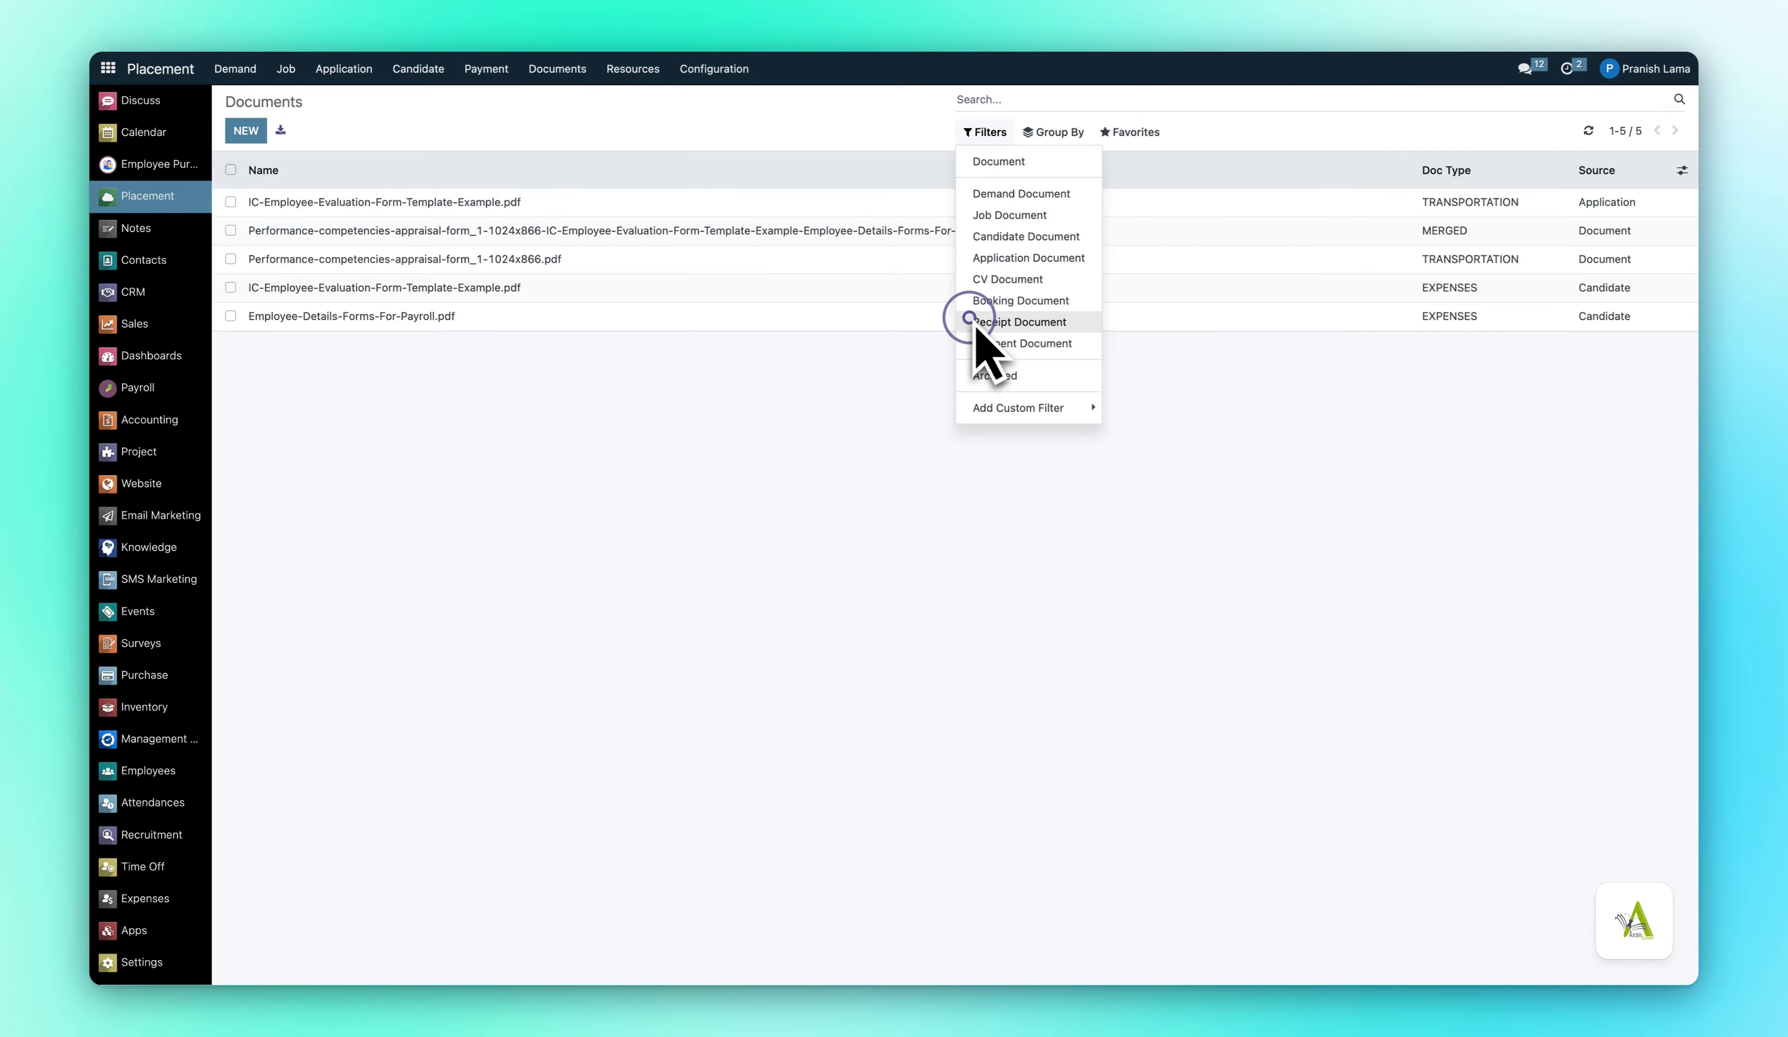
pyautogui.click(973, 323)
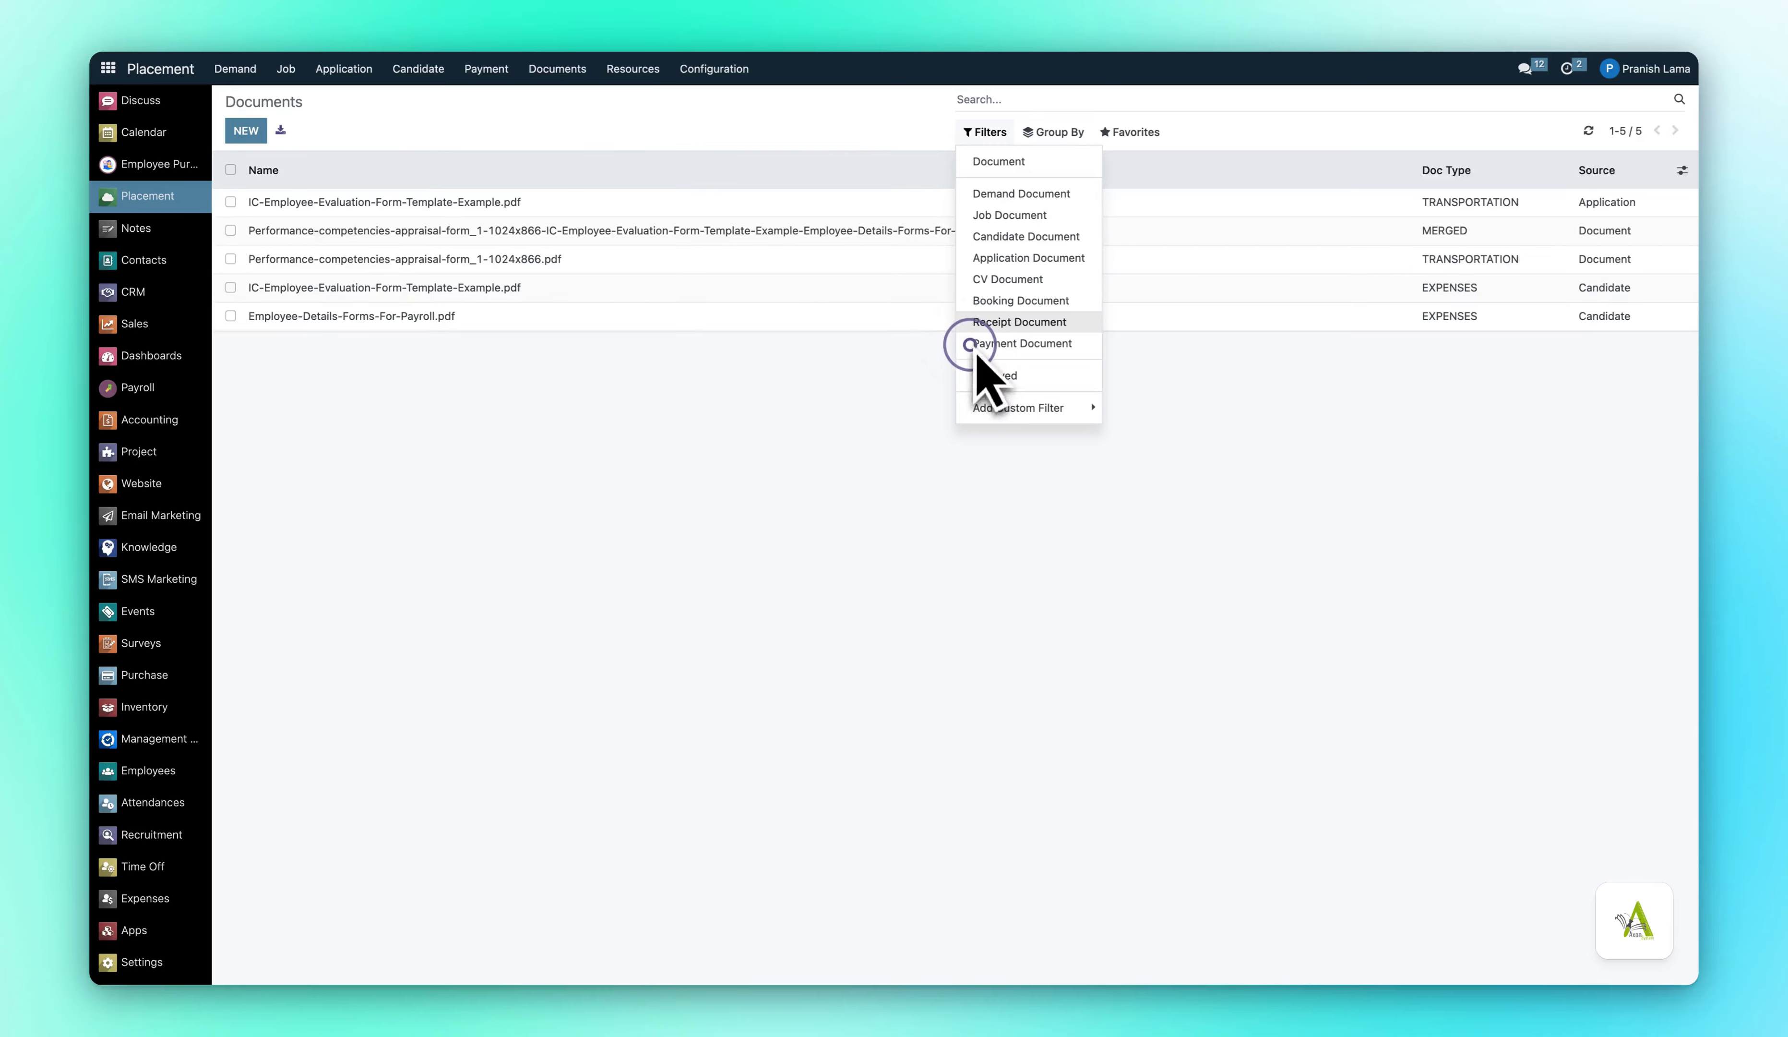
pyautogui.click(971, 343)
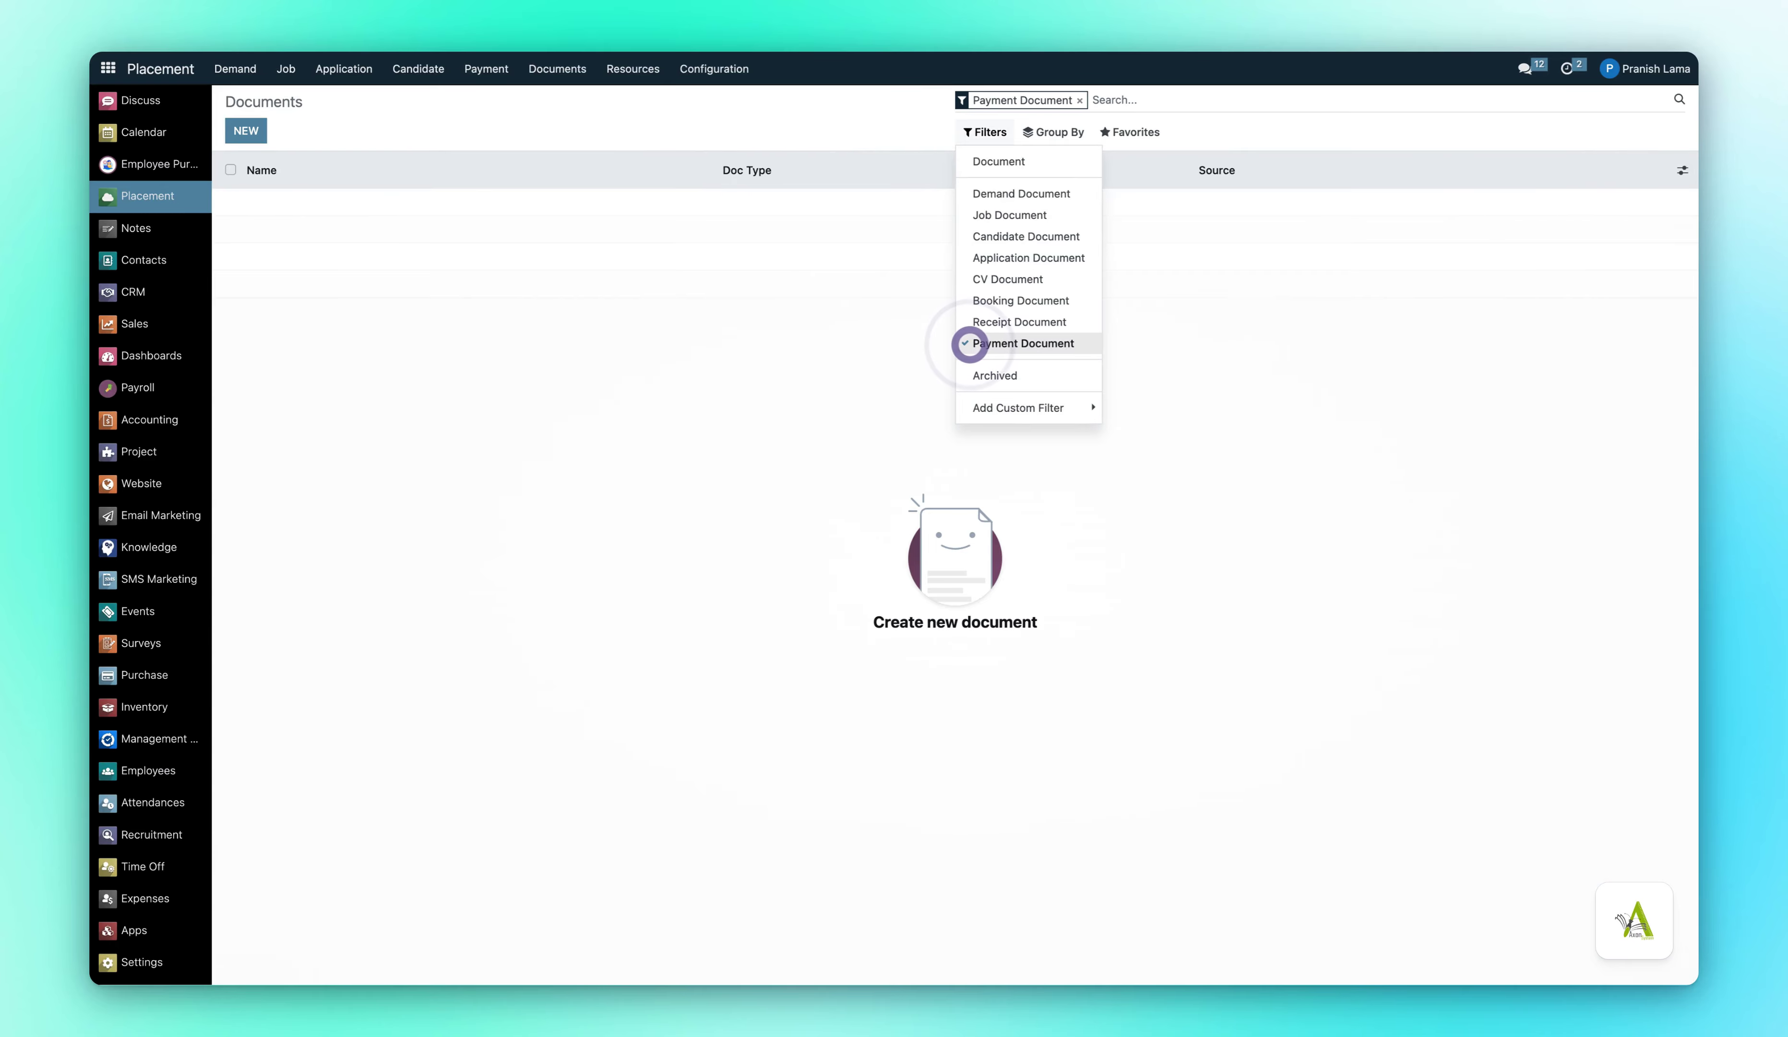
pyautogui.click(986, 376)
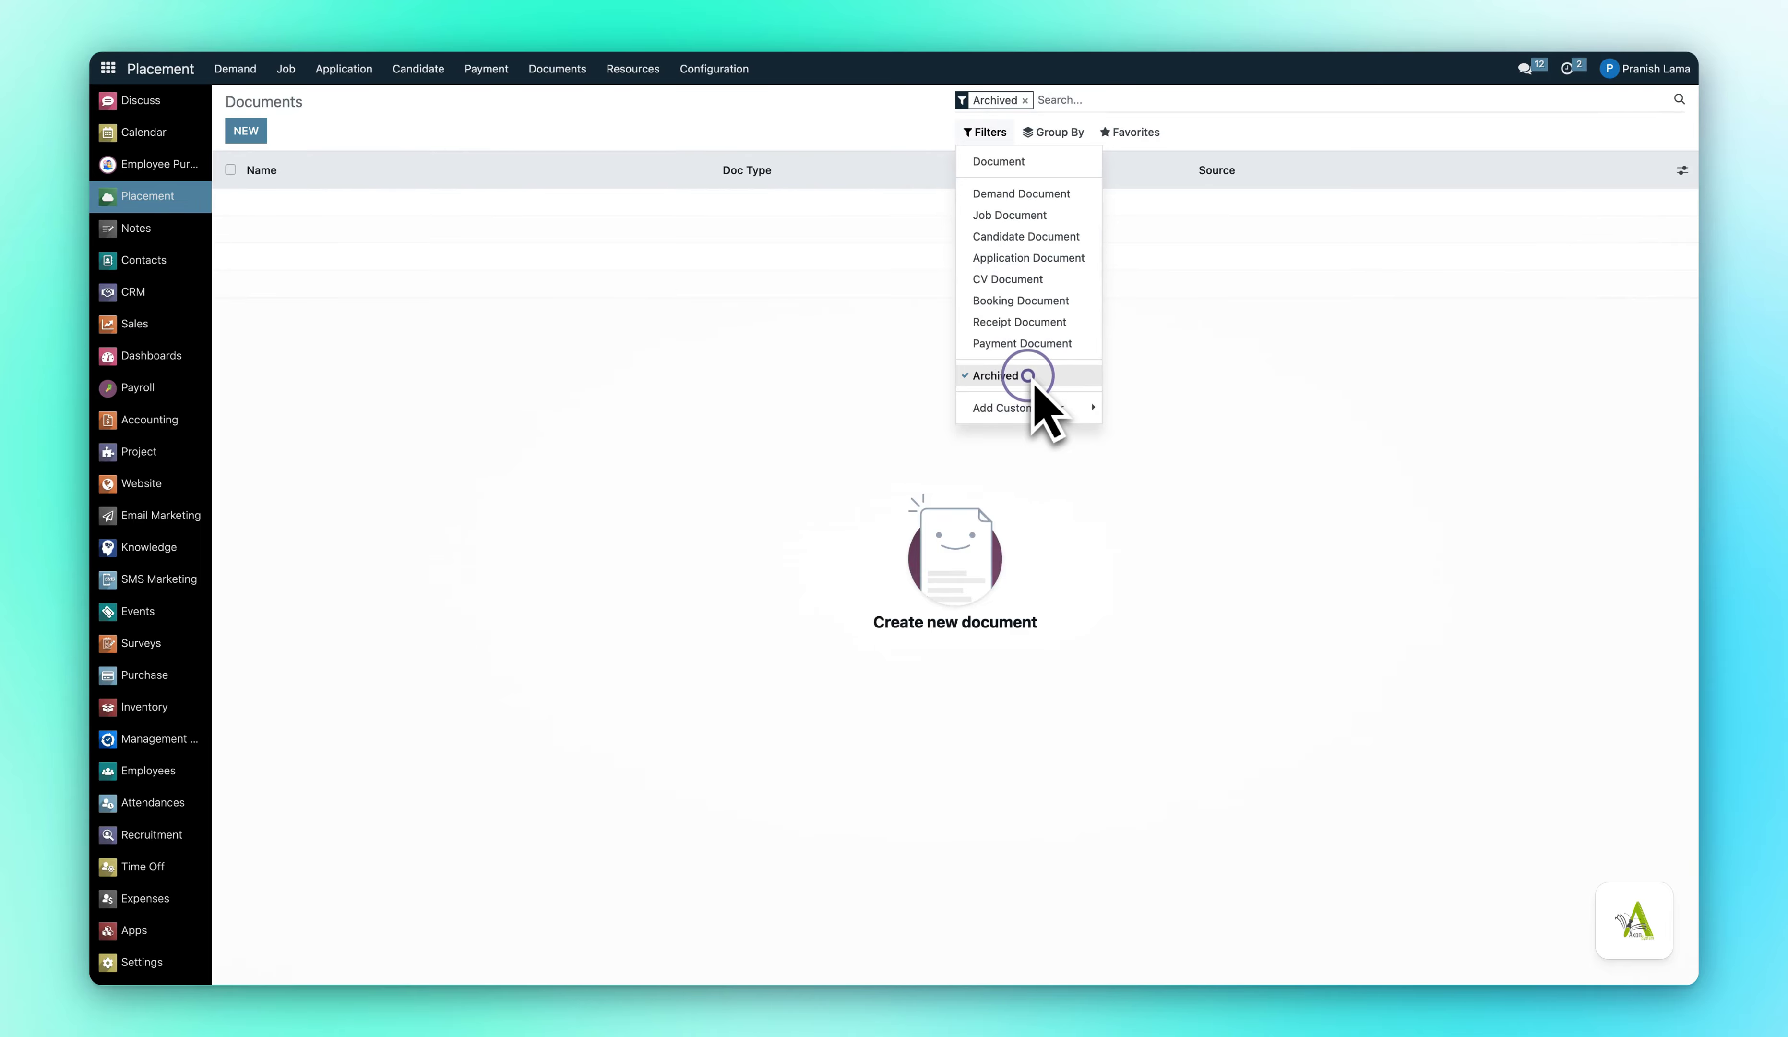
pyautogui.click(1031, 377)
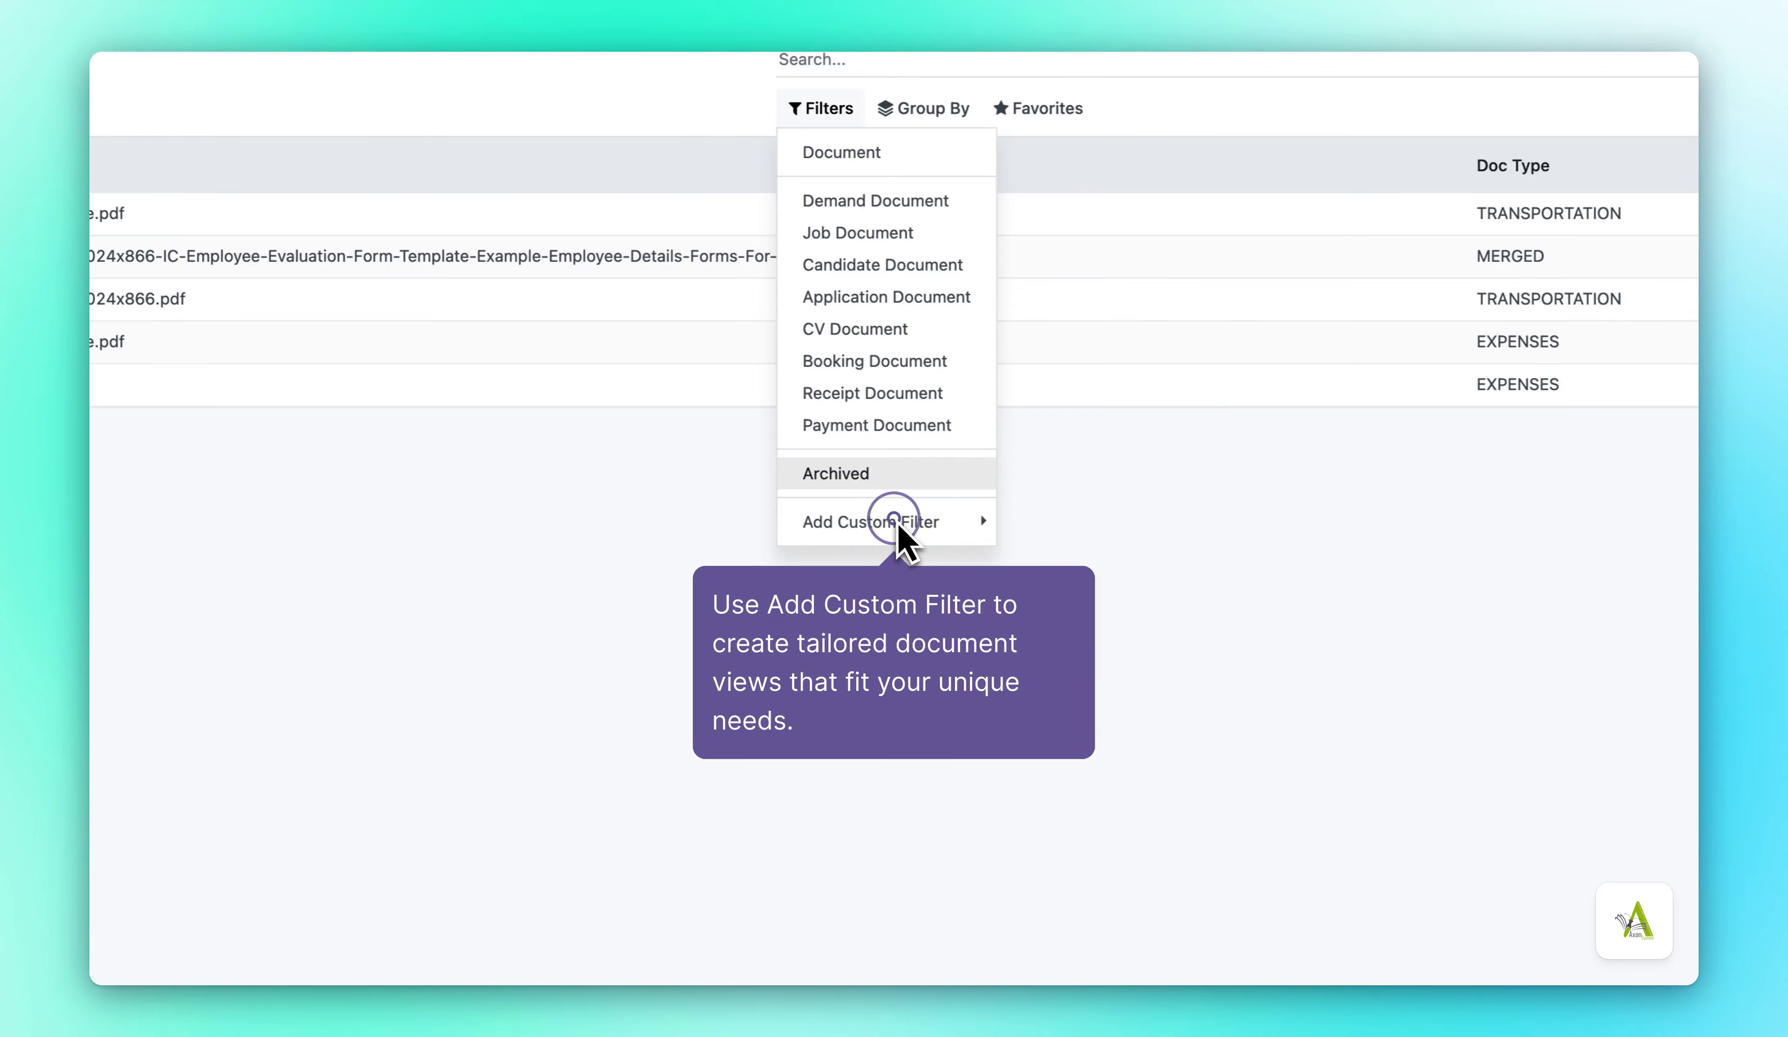
# Step: Apply a custom filter for Last Updated on between 2025-Jun-17 00:00:00 and 2025-Jun-17 23:59:59, and clear it again
pyautogui.click(898, 521)
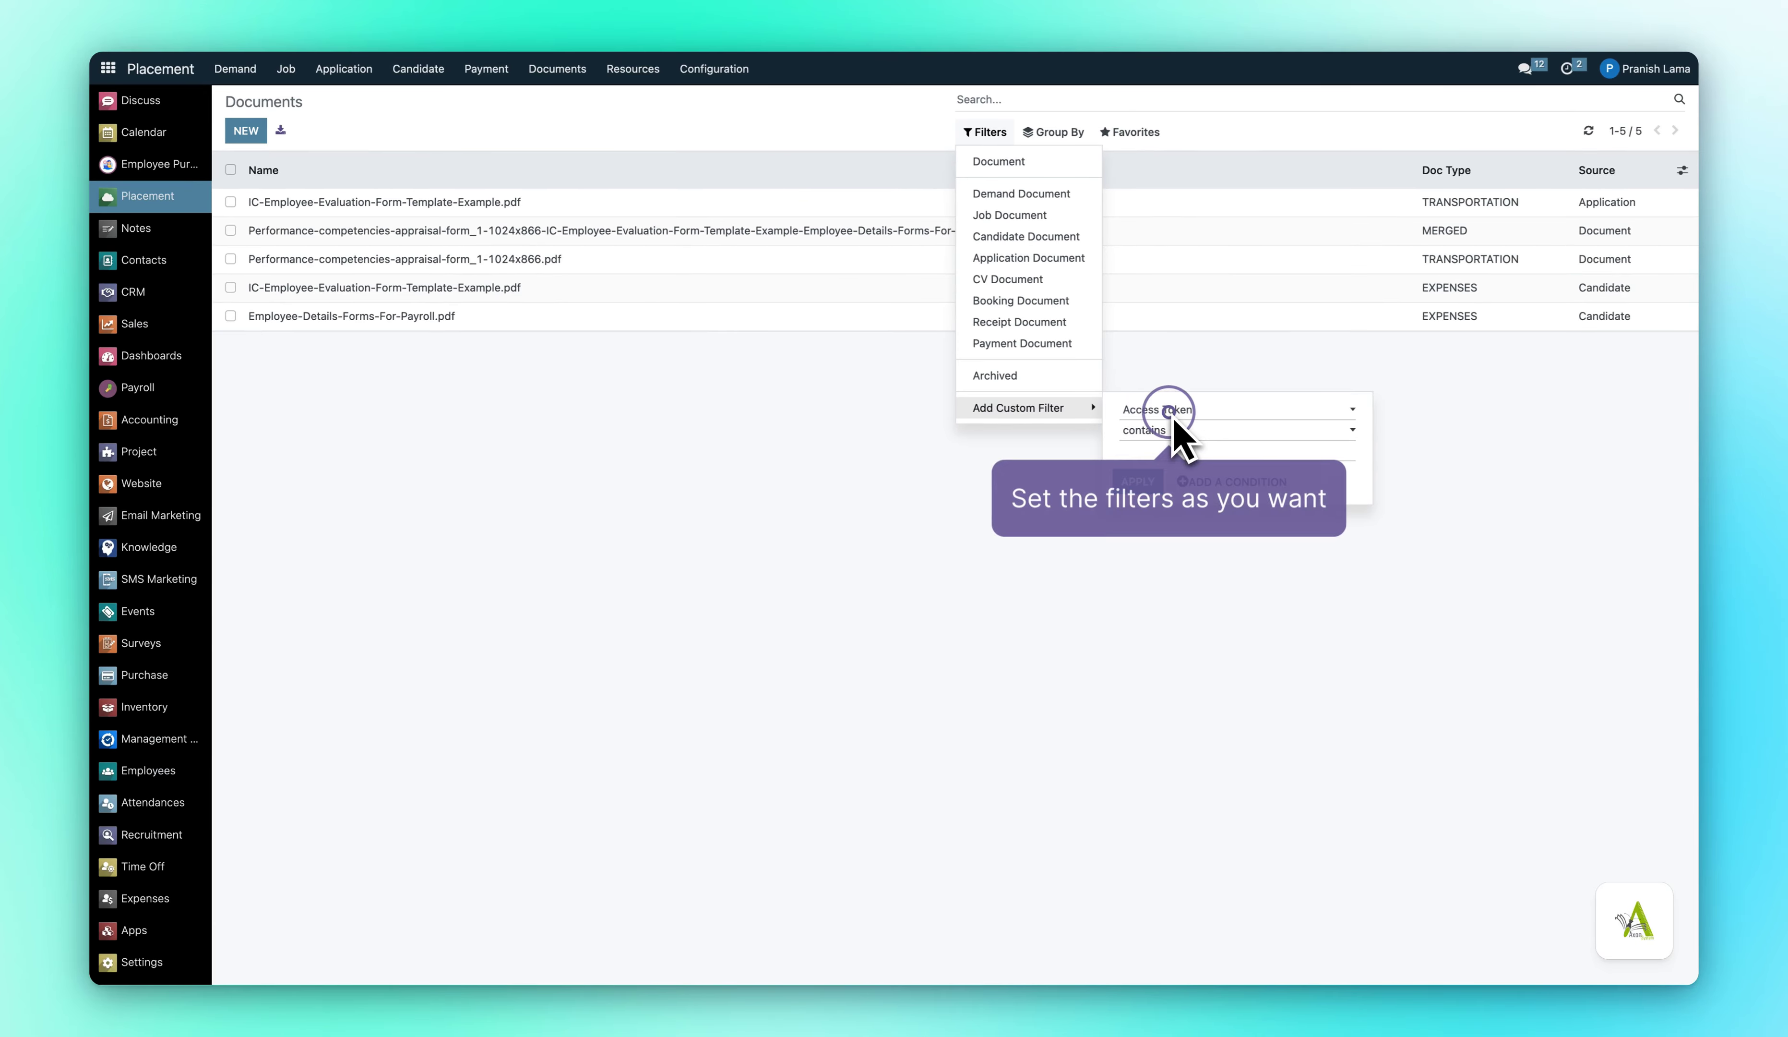
pyautogui.click(1168, 410)
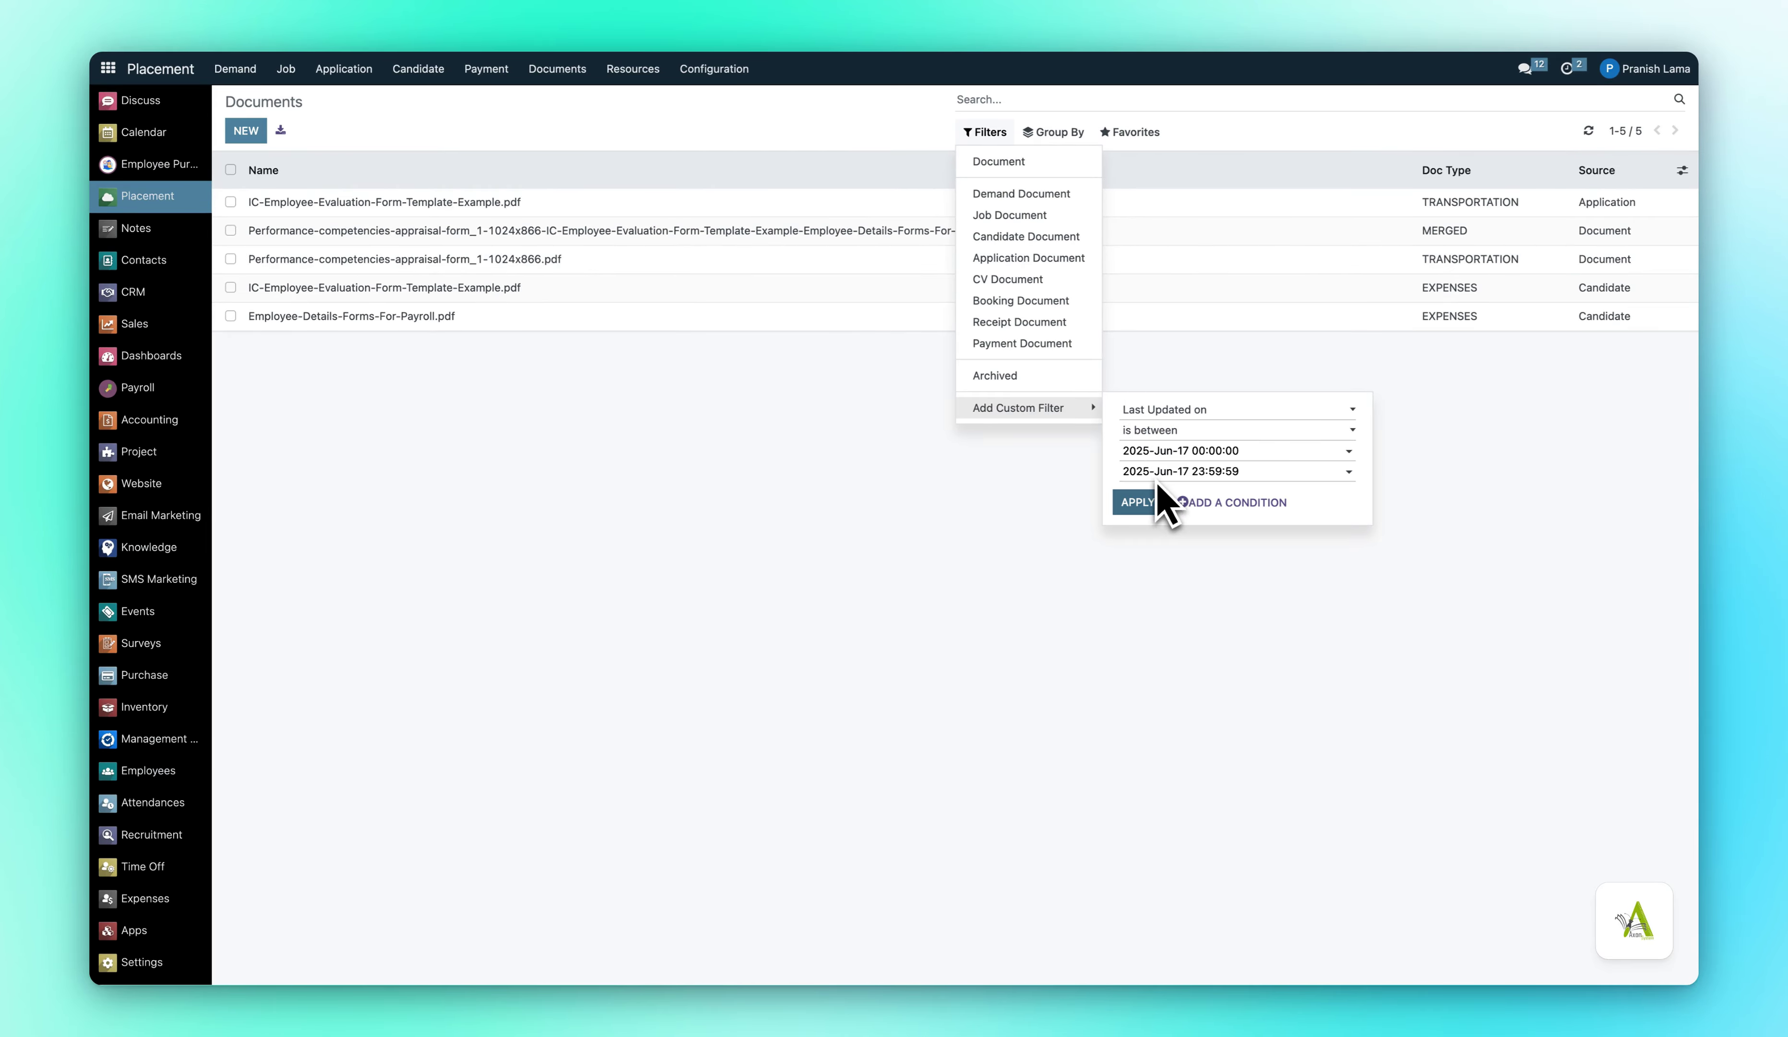
pyautogui.click(1140, 502)
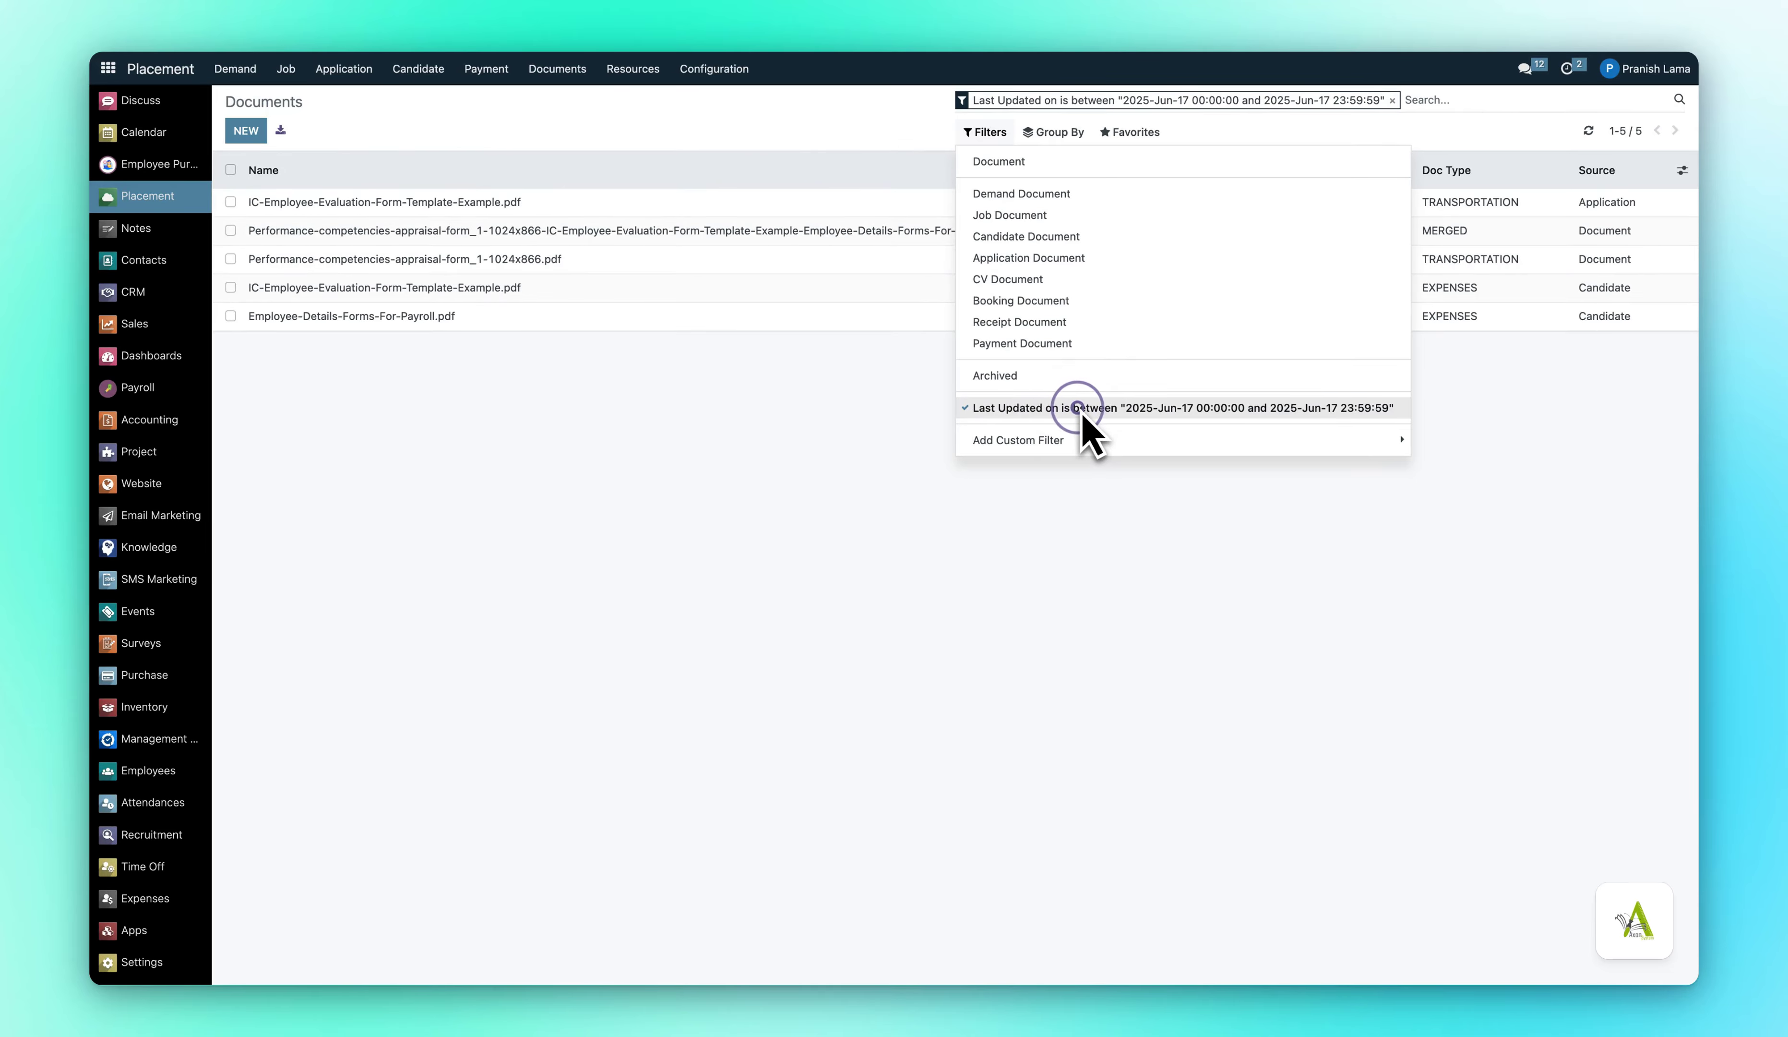
pyautogui.click(1079, 408)
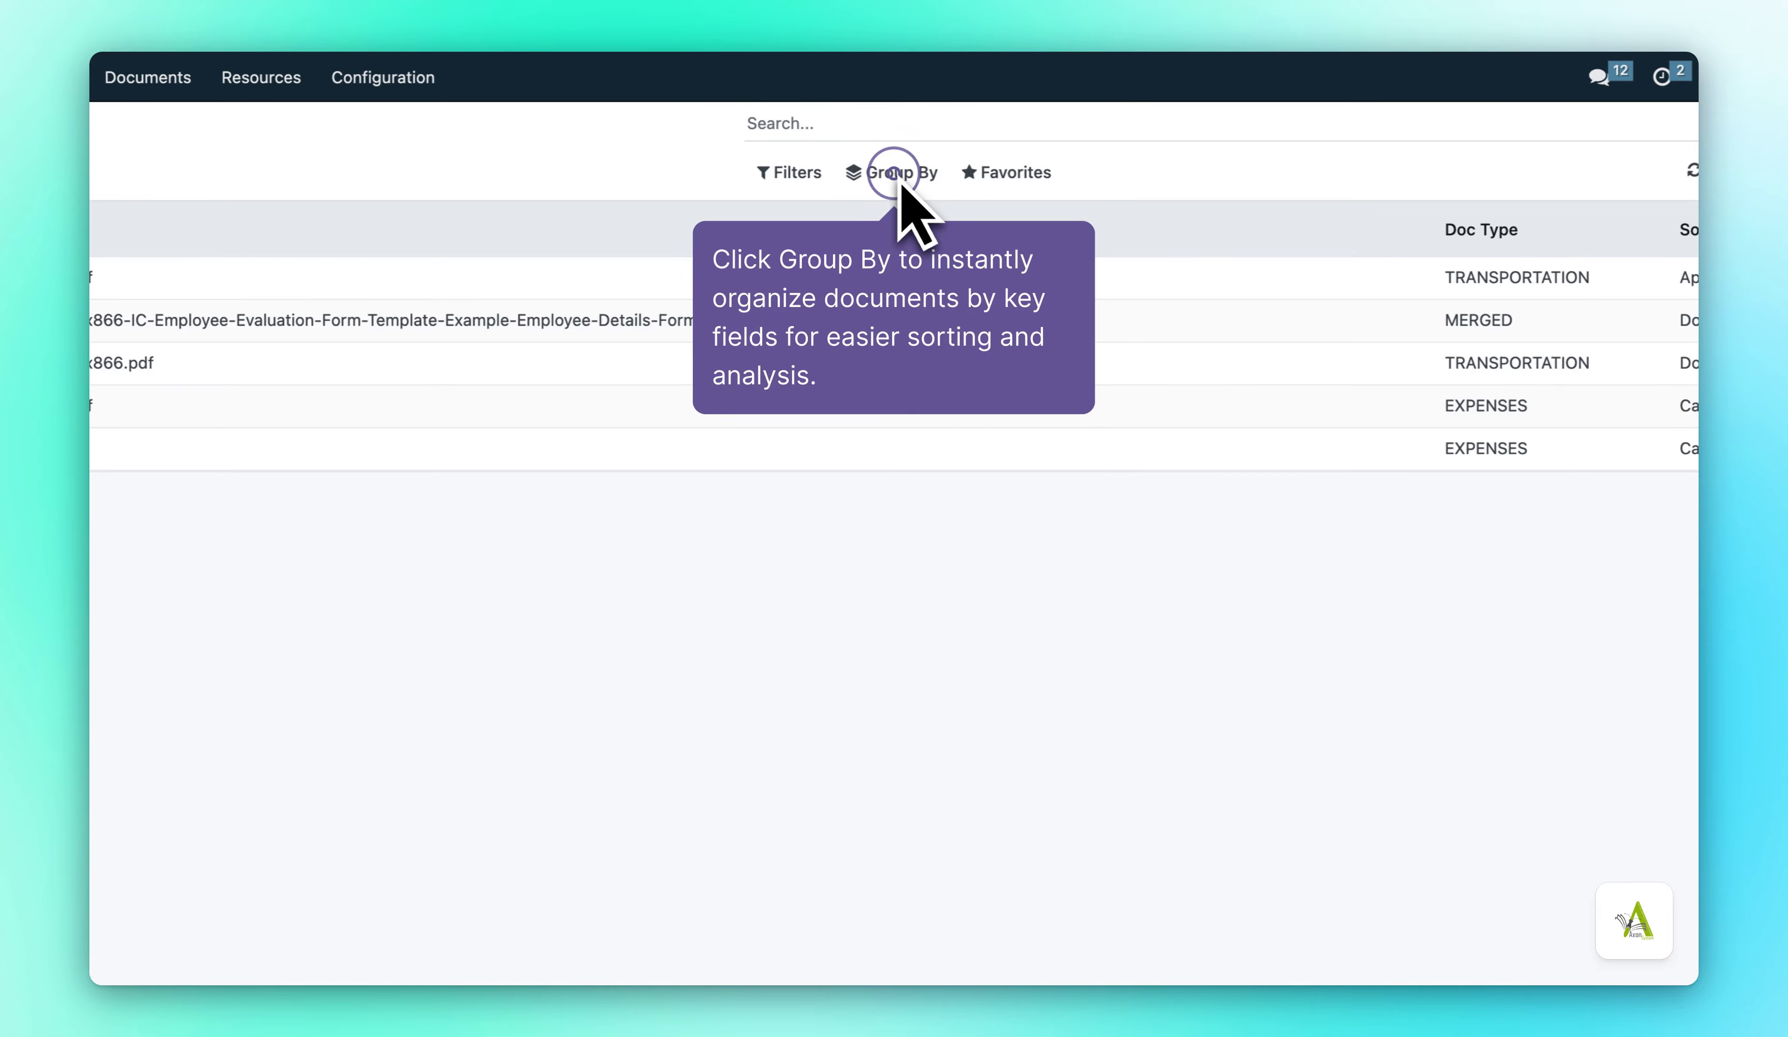
# Step: Group the documents by Doc Type and expand the EXPENSES, TRANSPORTATION and MERGED groups
pyautogui.click(900, 178)
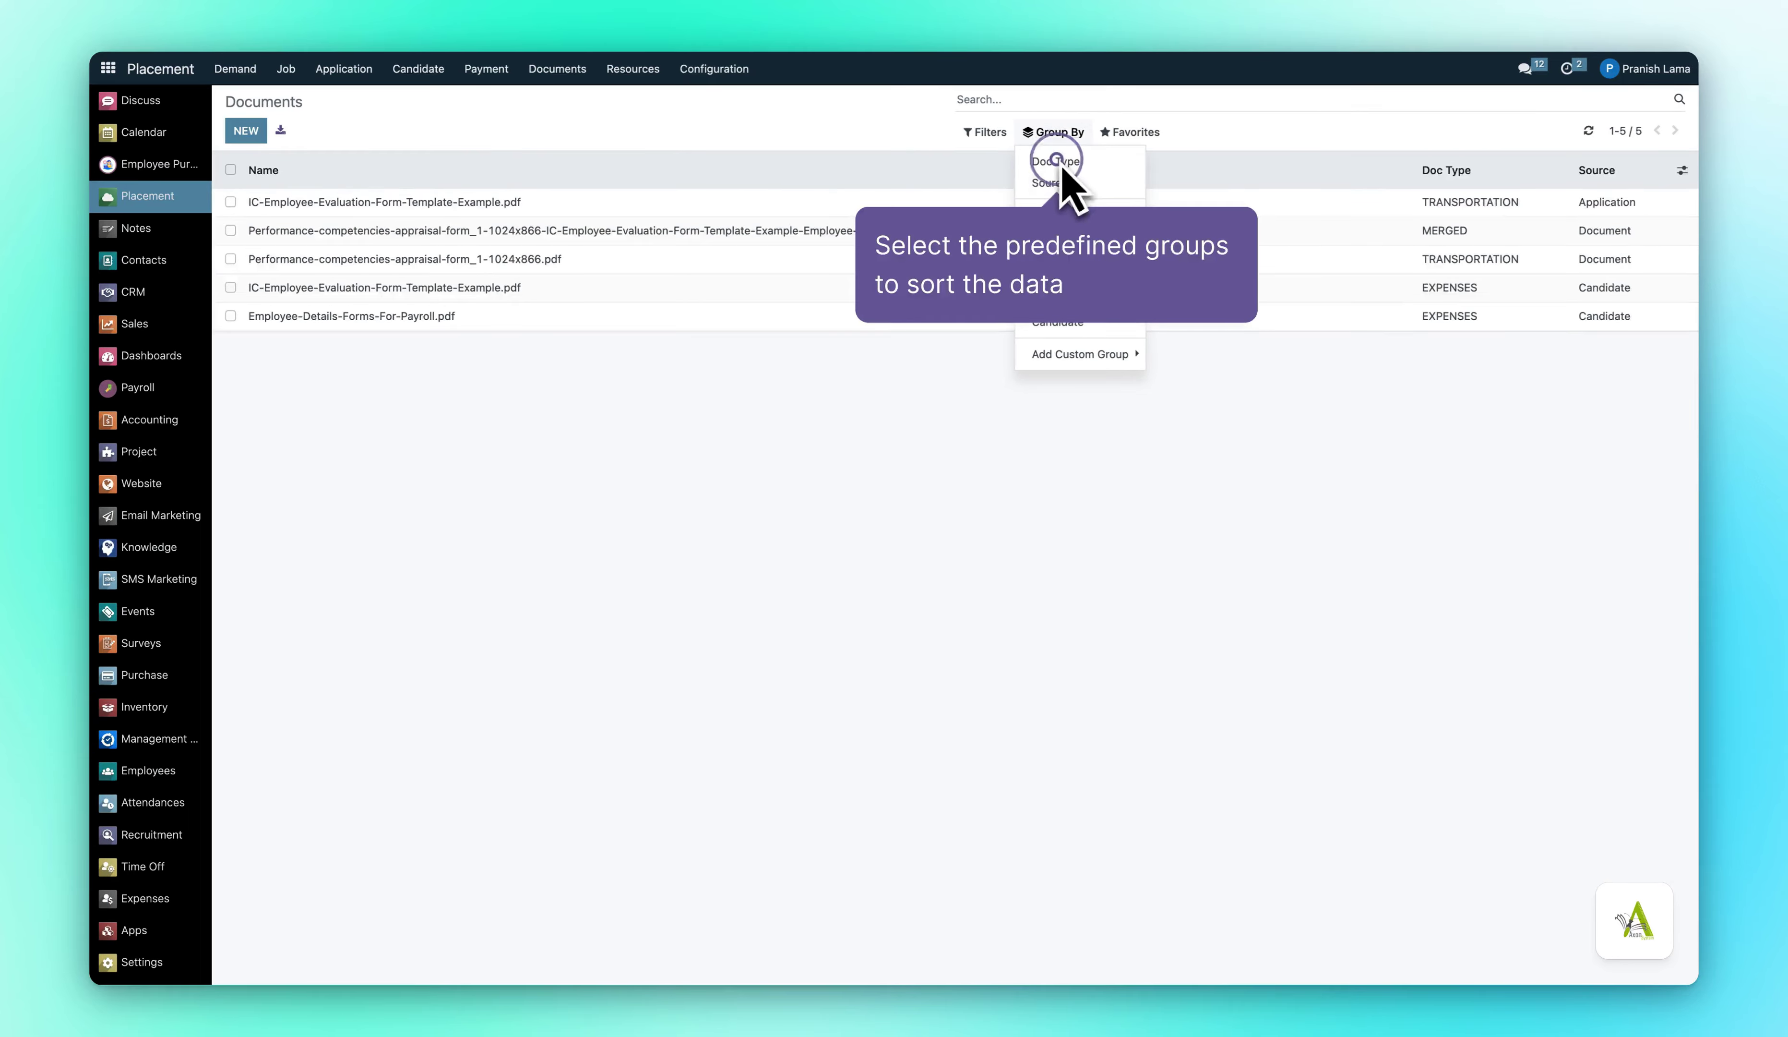
pyautogui.click(1062, 165)
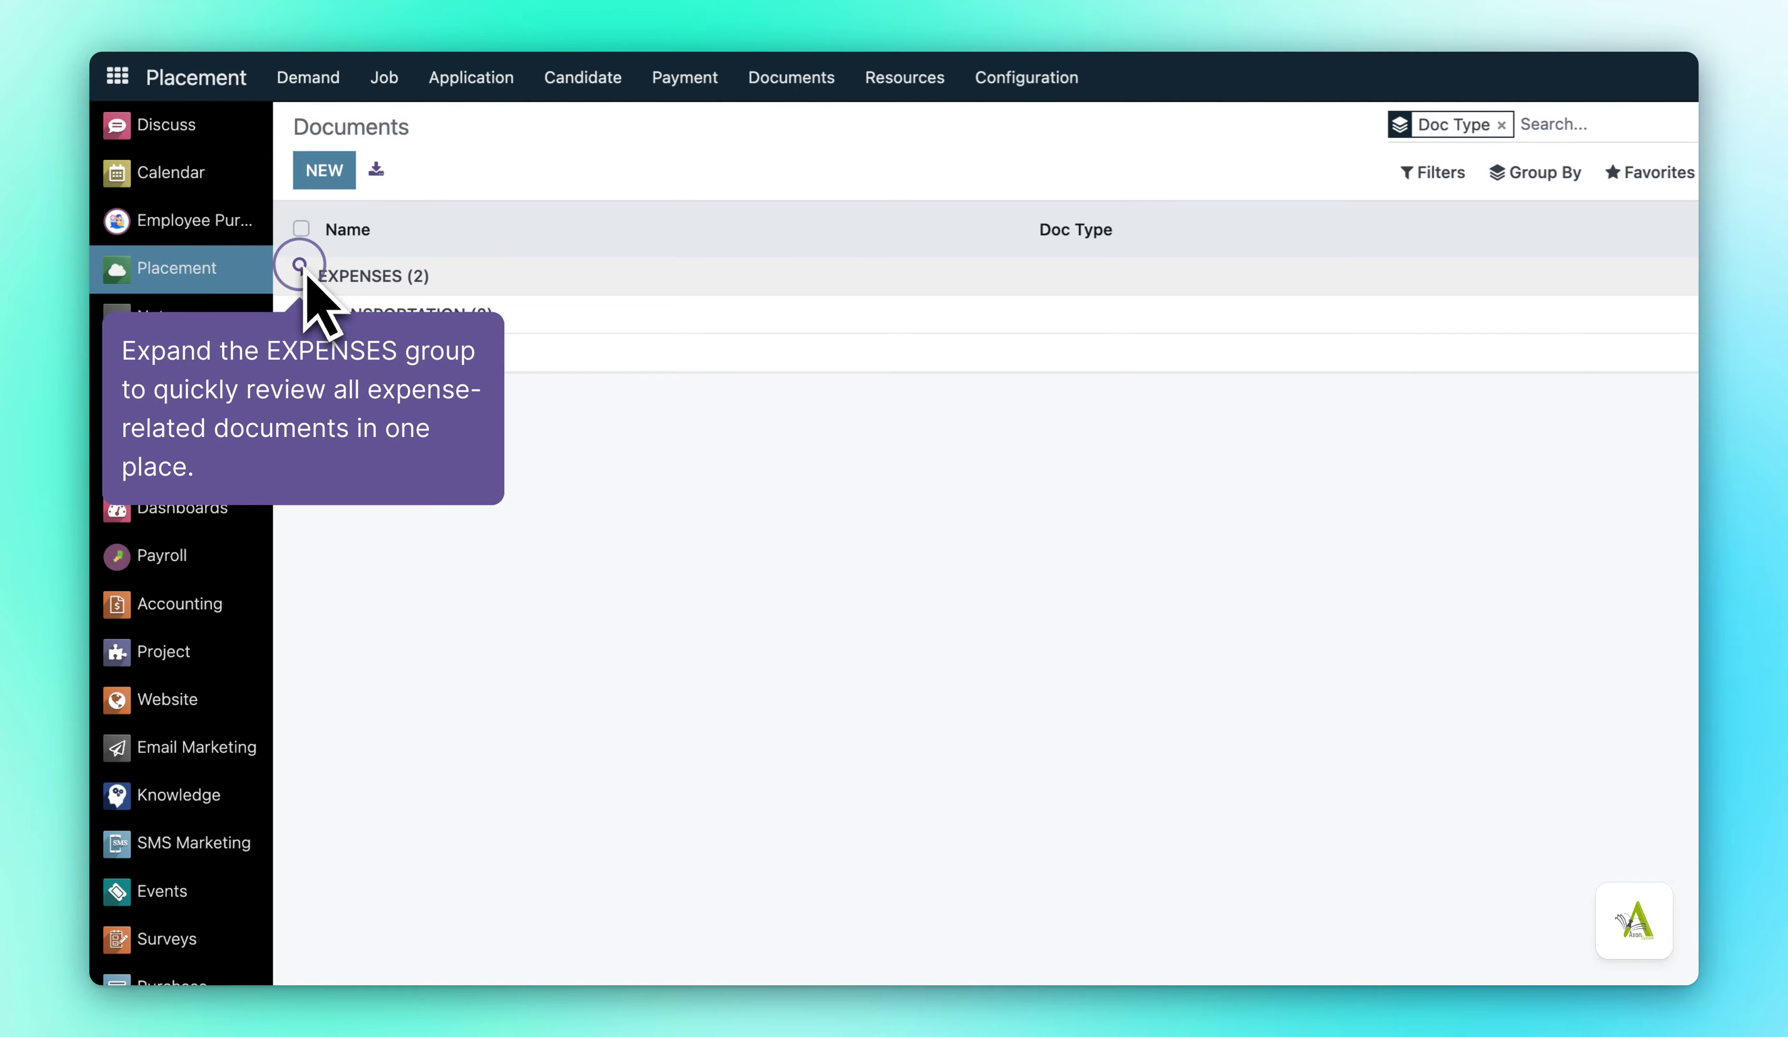
pyautogui.click(302, 274)
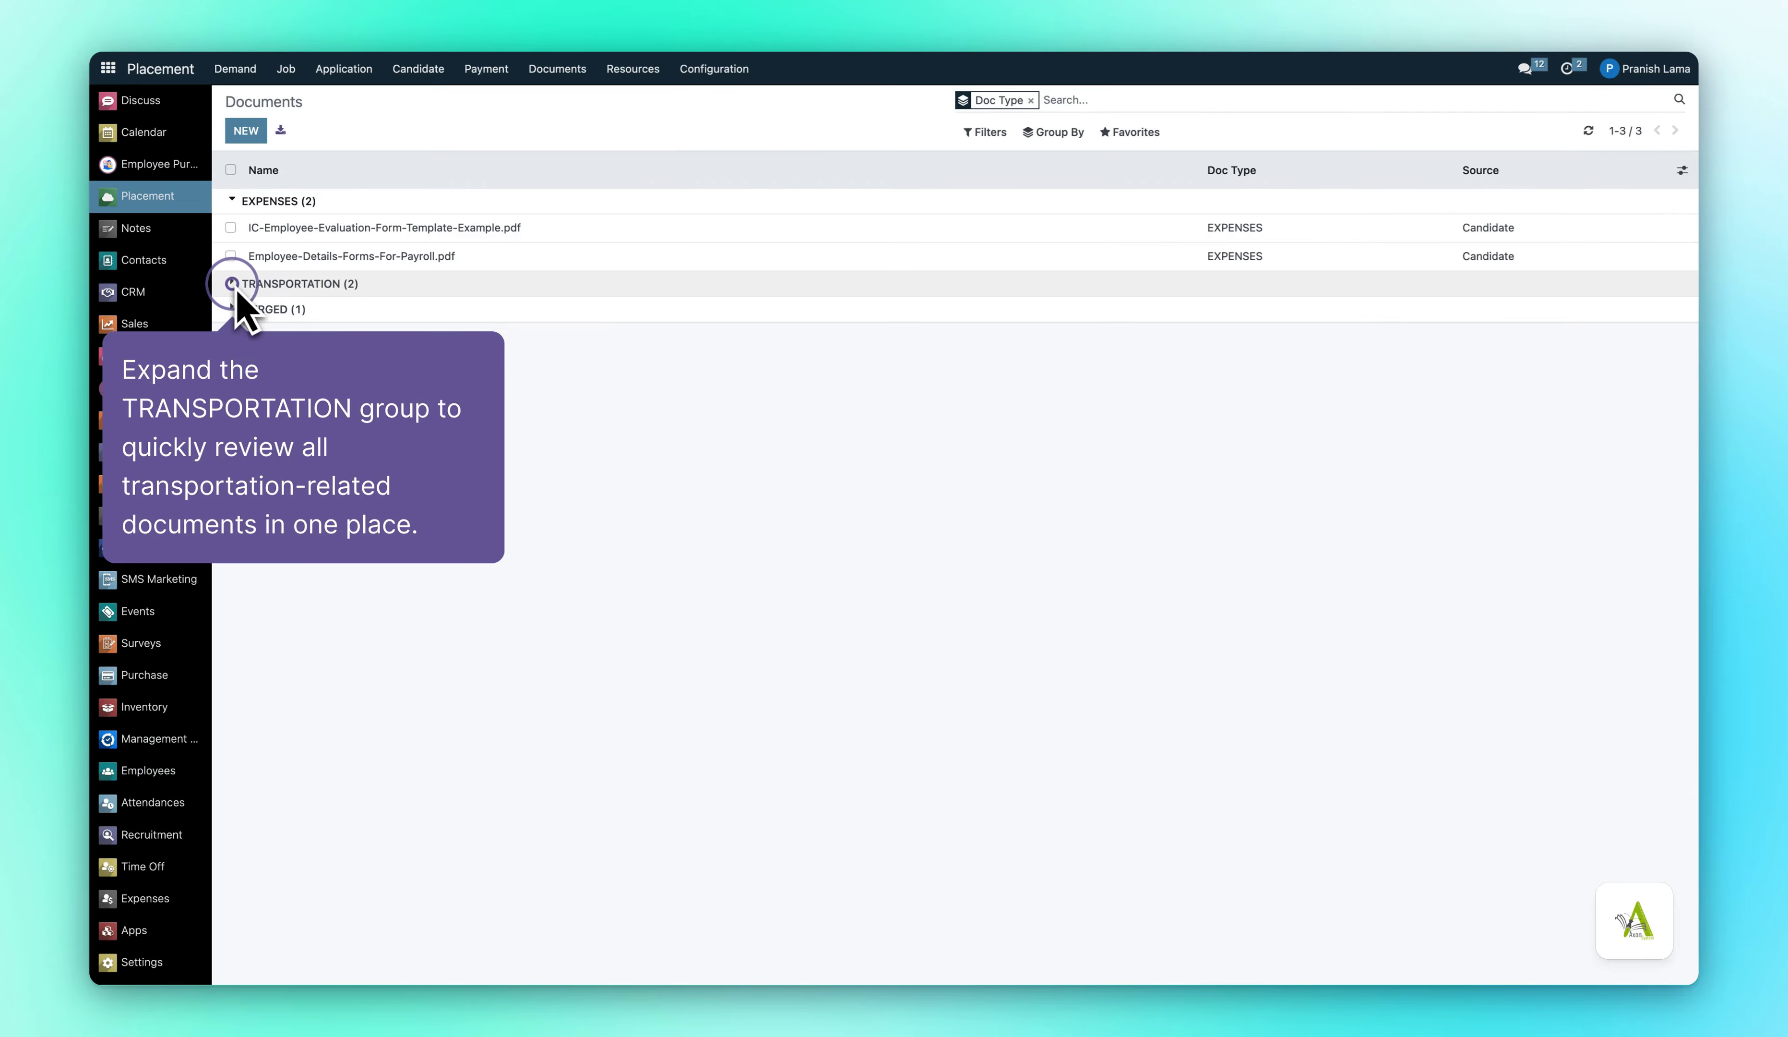
pyautogui.click(233, 284)
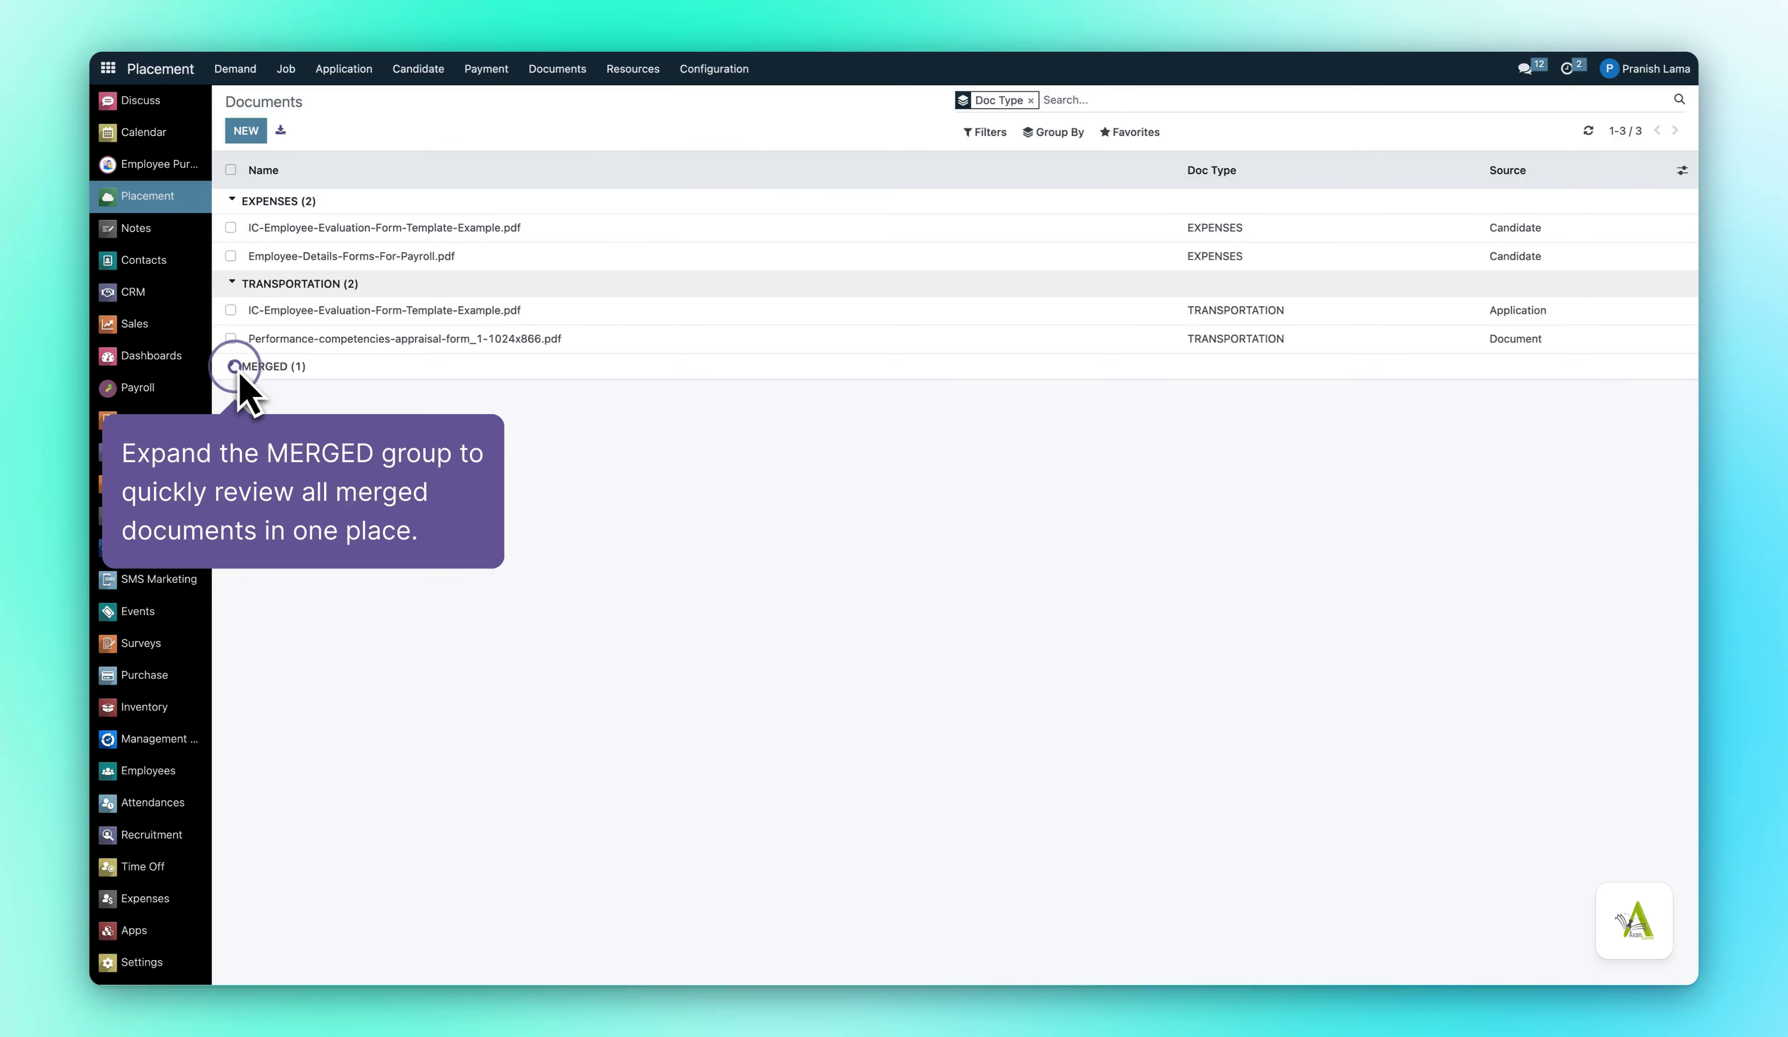
pyautogui.click(234, 366)
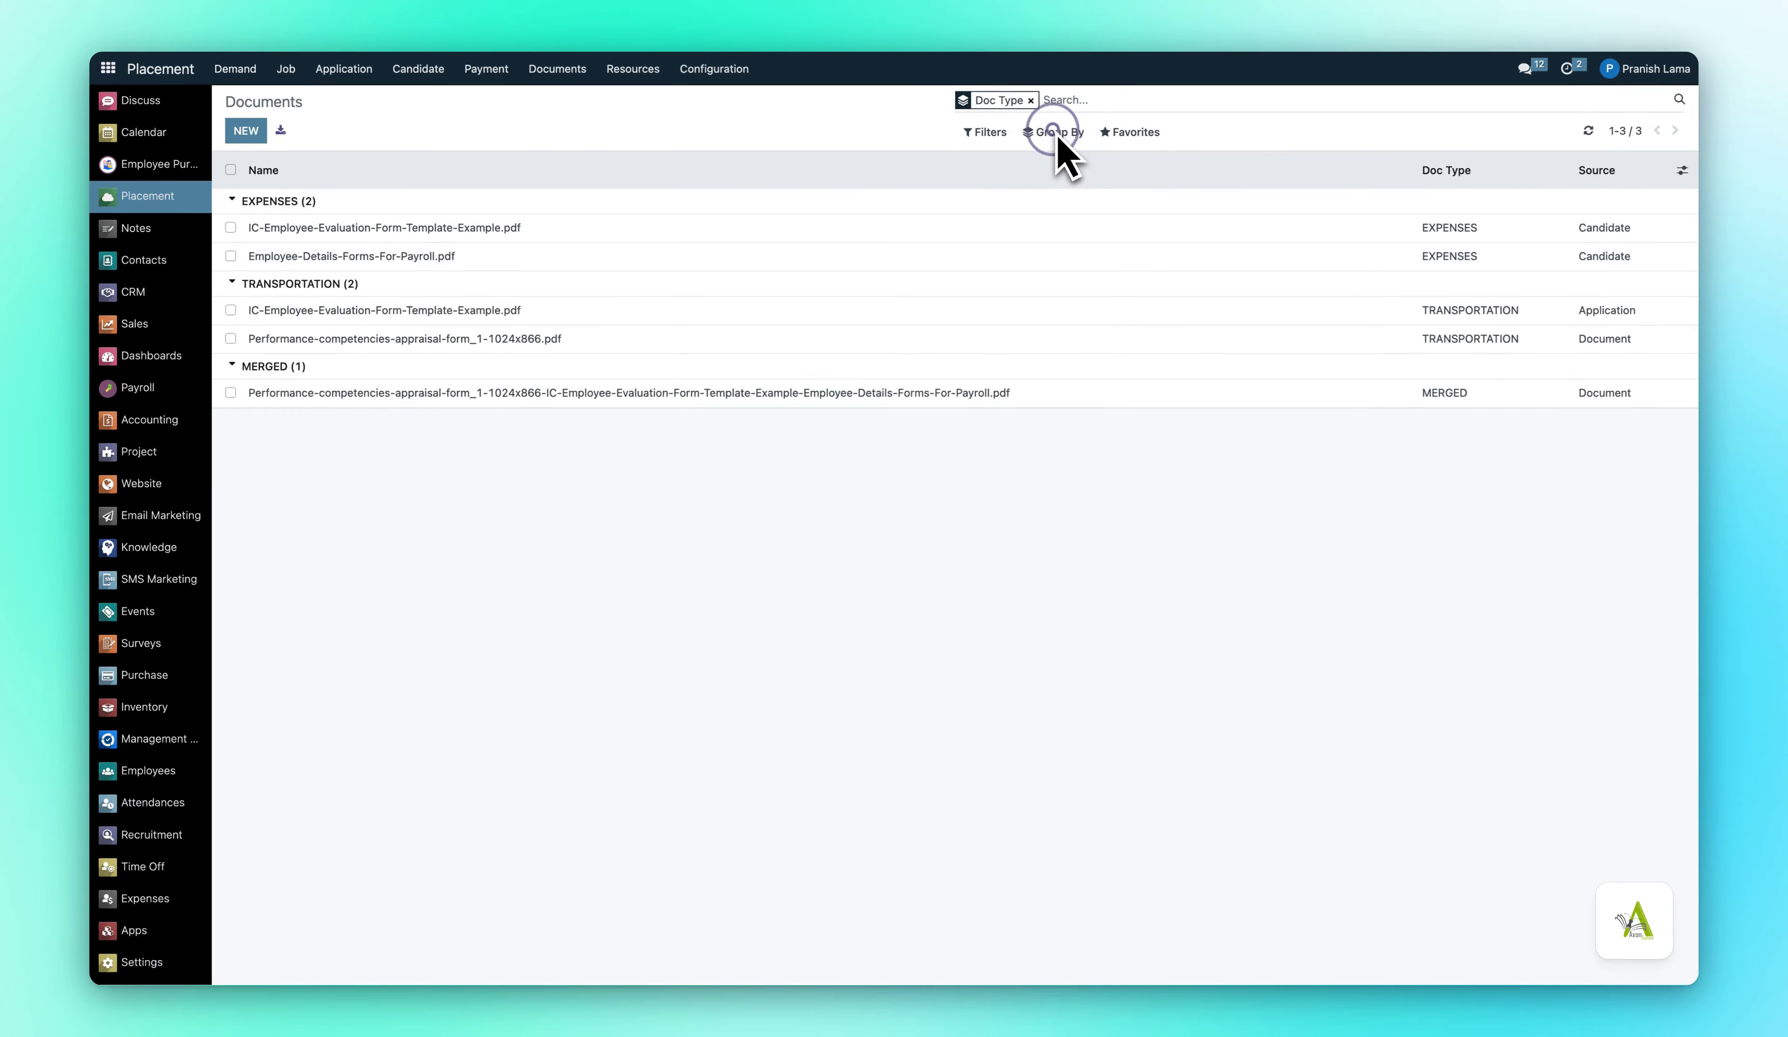
# Step: Group the documents by Source instead of Doc Type and expand the Application, Candidate and Document groups
pyautogui.click(1055, 132)
pyautogui.click(1061, 163)
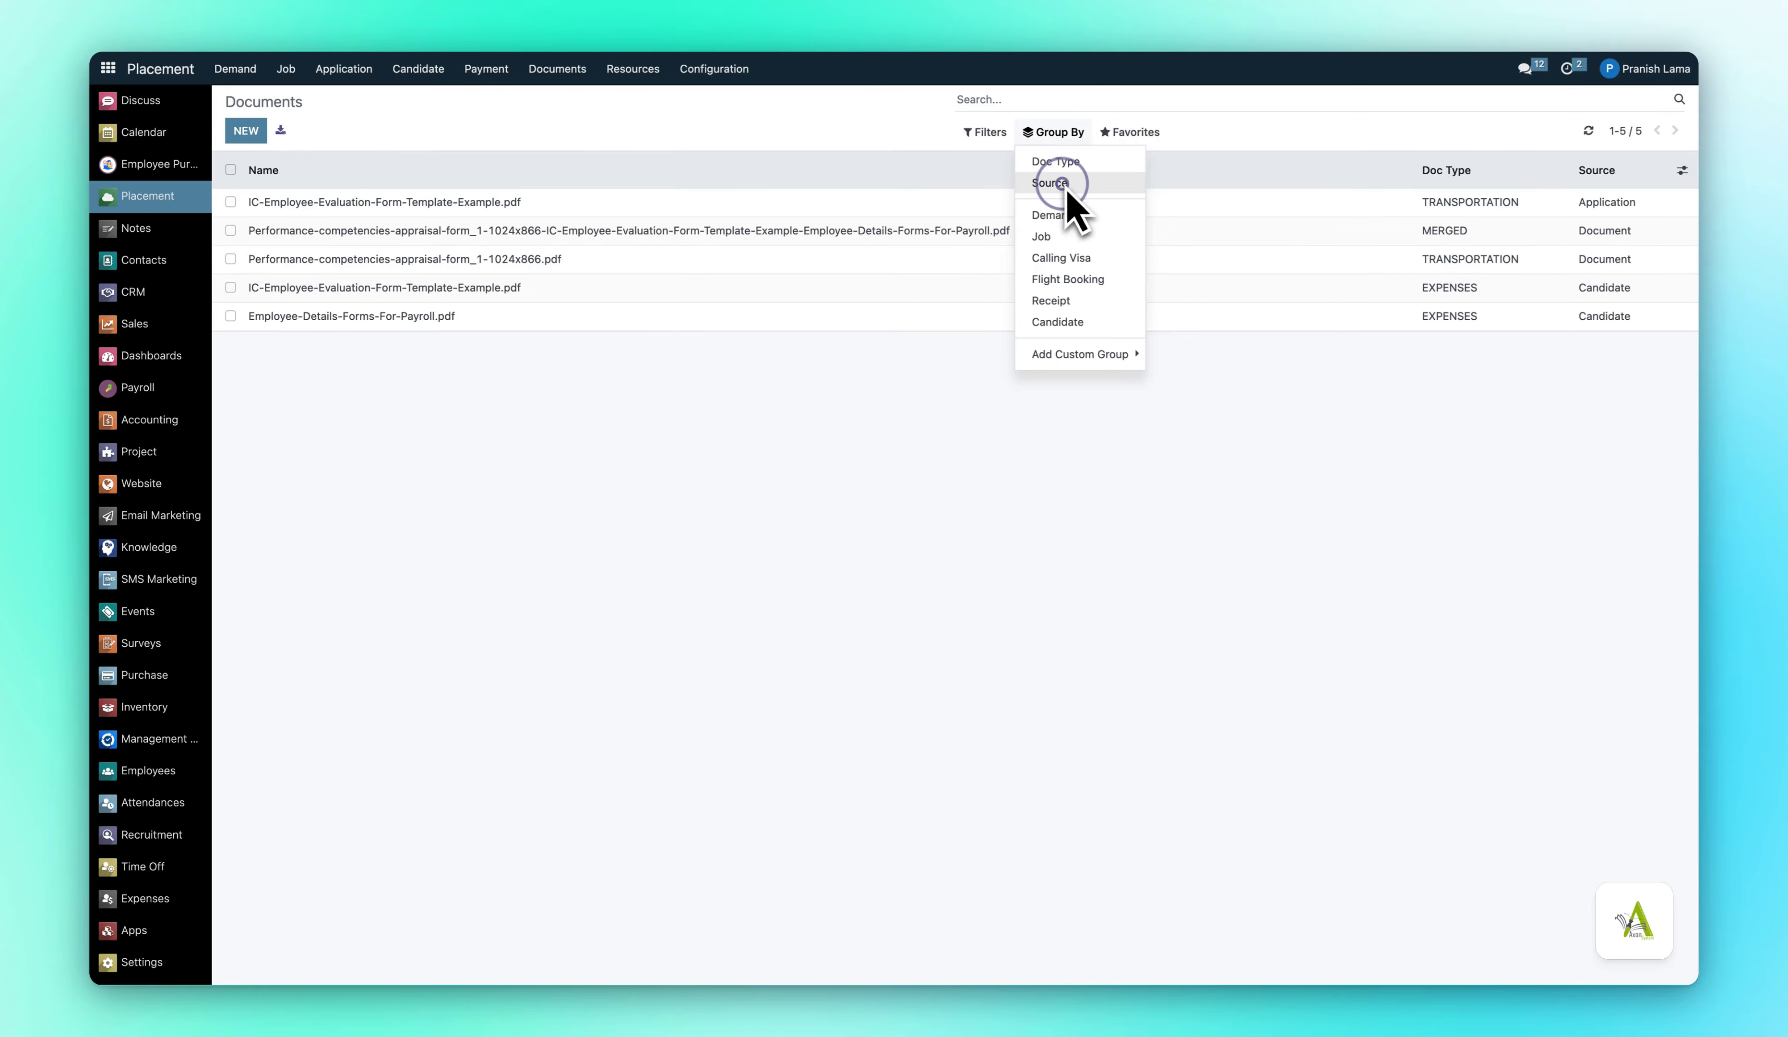
pyautogui.click(1053, 183)
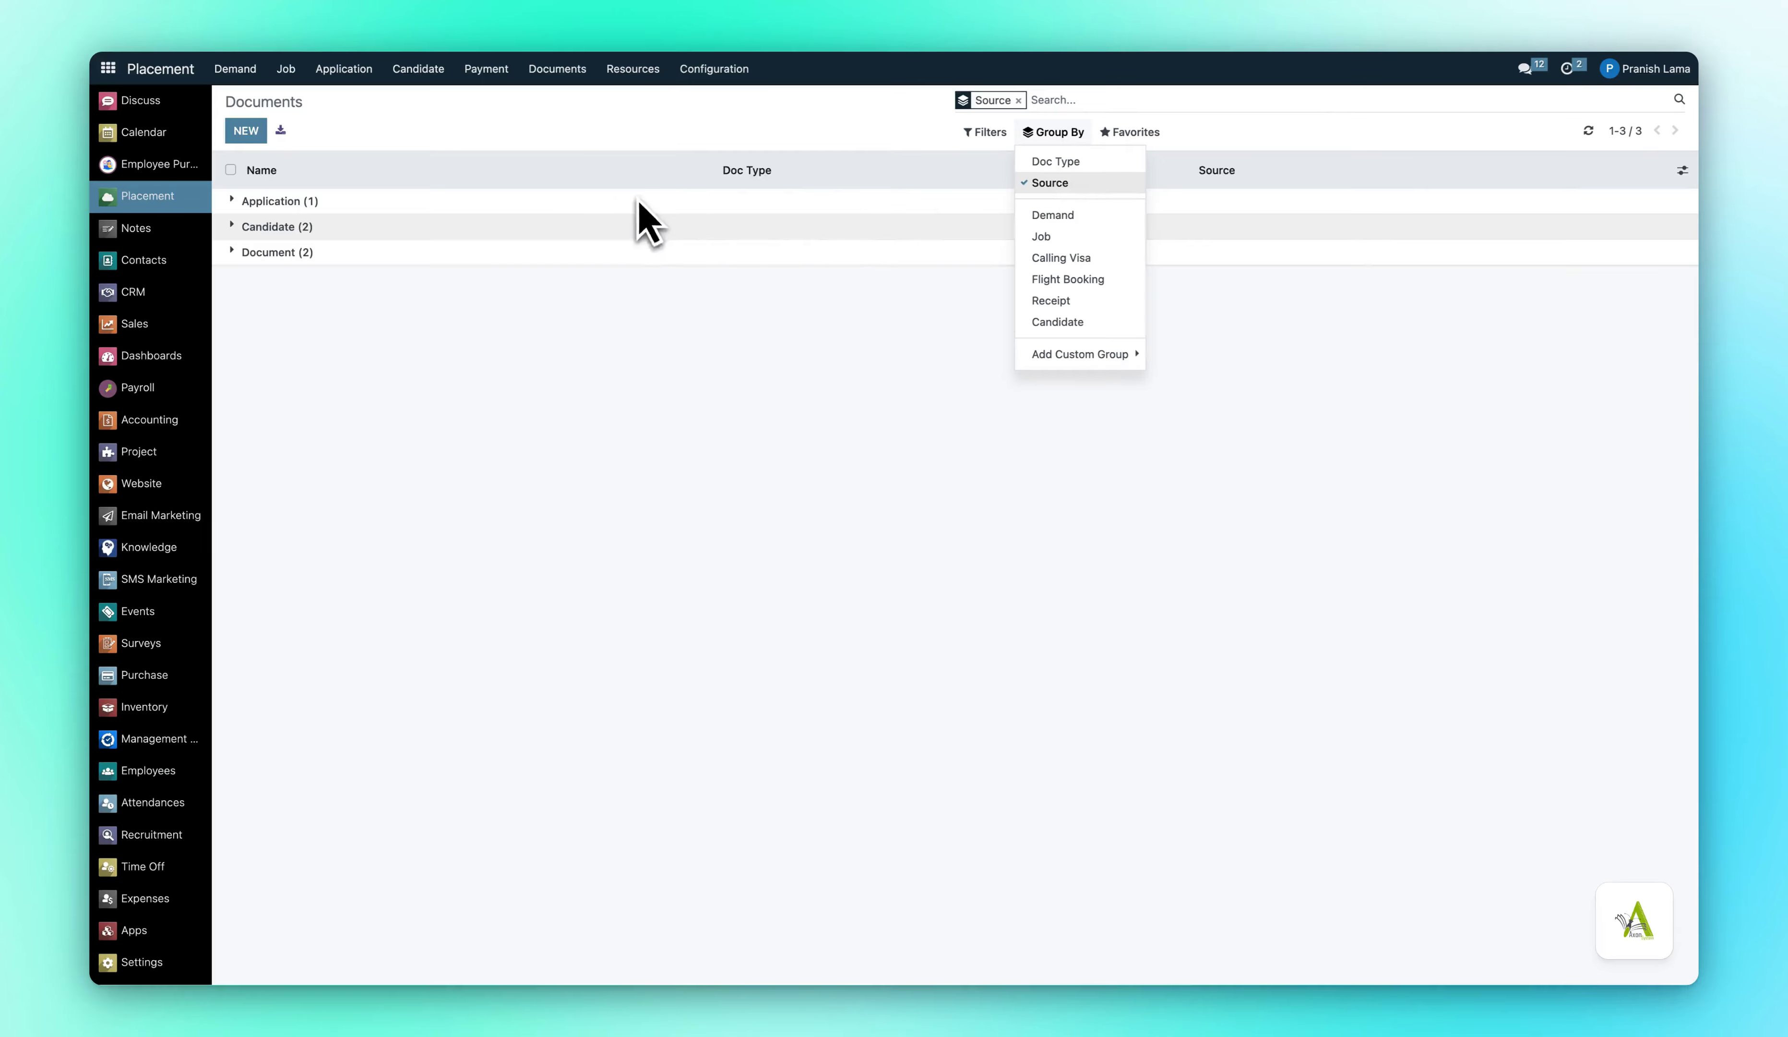
pyautogui.click(285, 201)
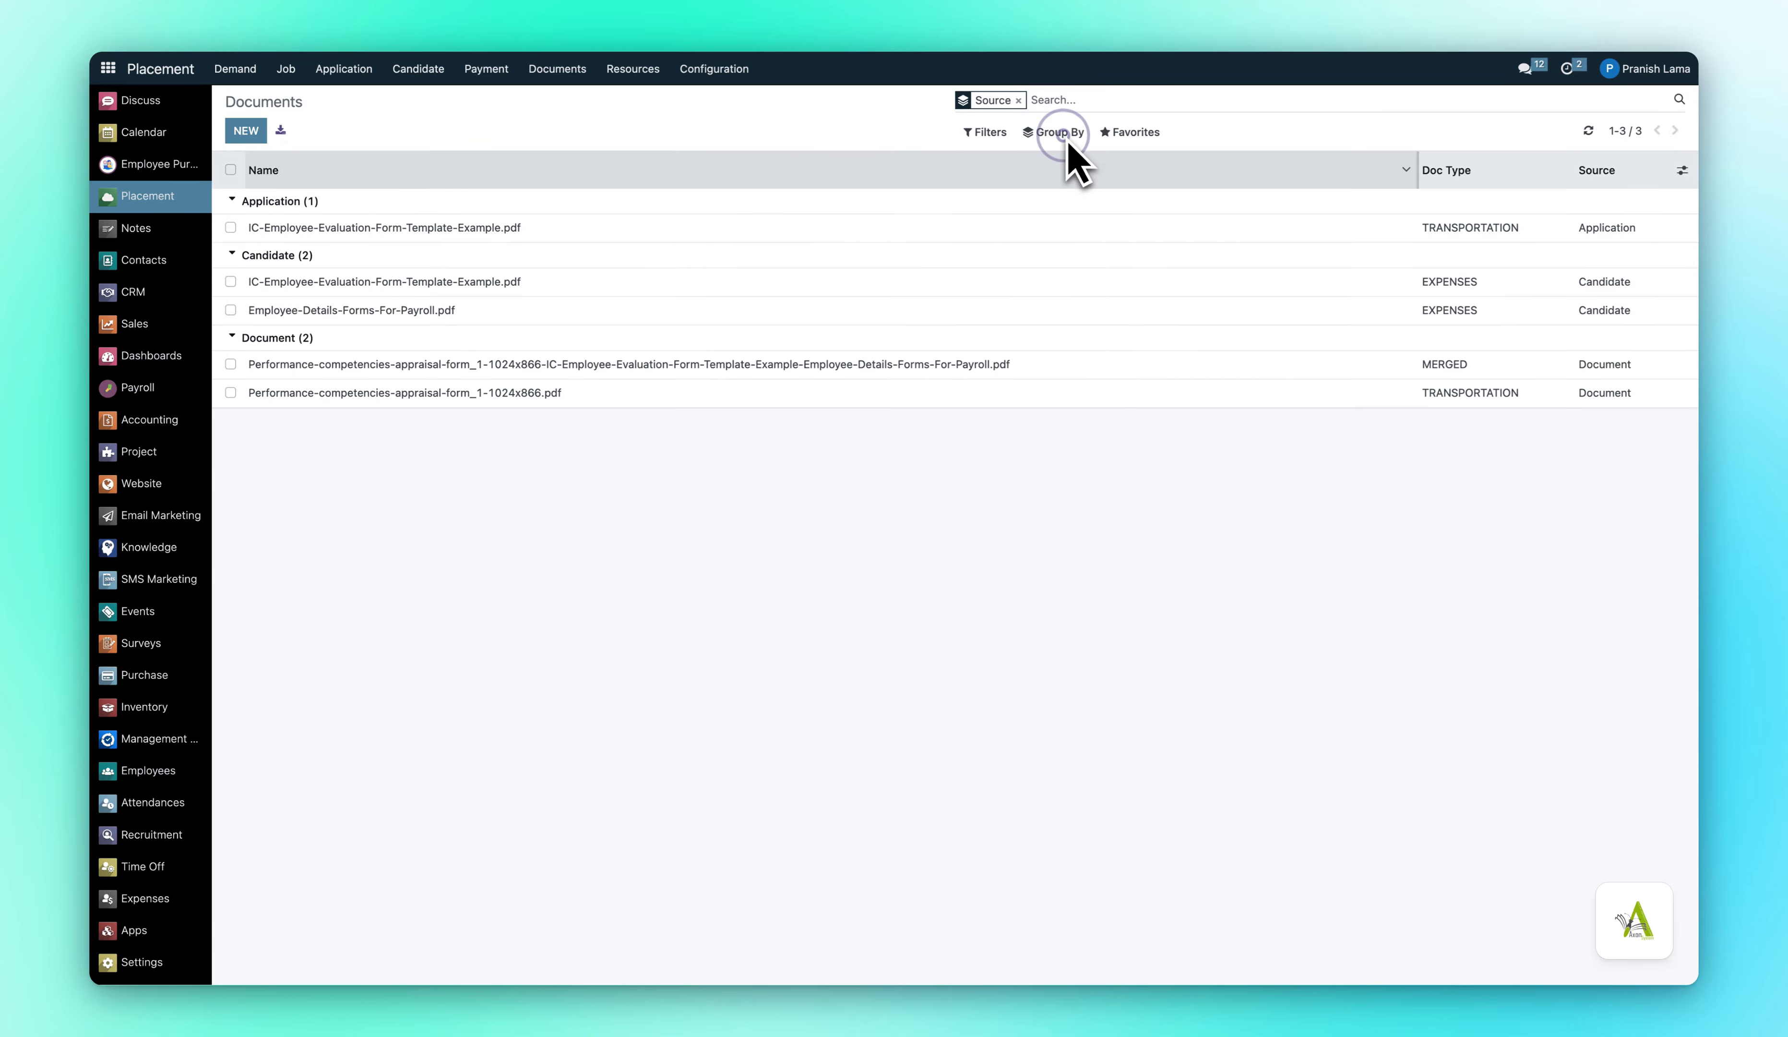
# Step: Add Doc Type as a second grouping level under Source and expand every document type subgroup
pyautogui.click(1065, 136)
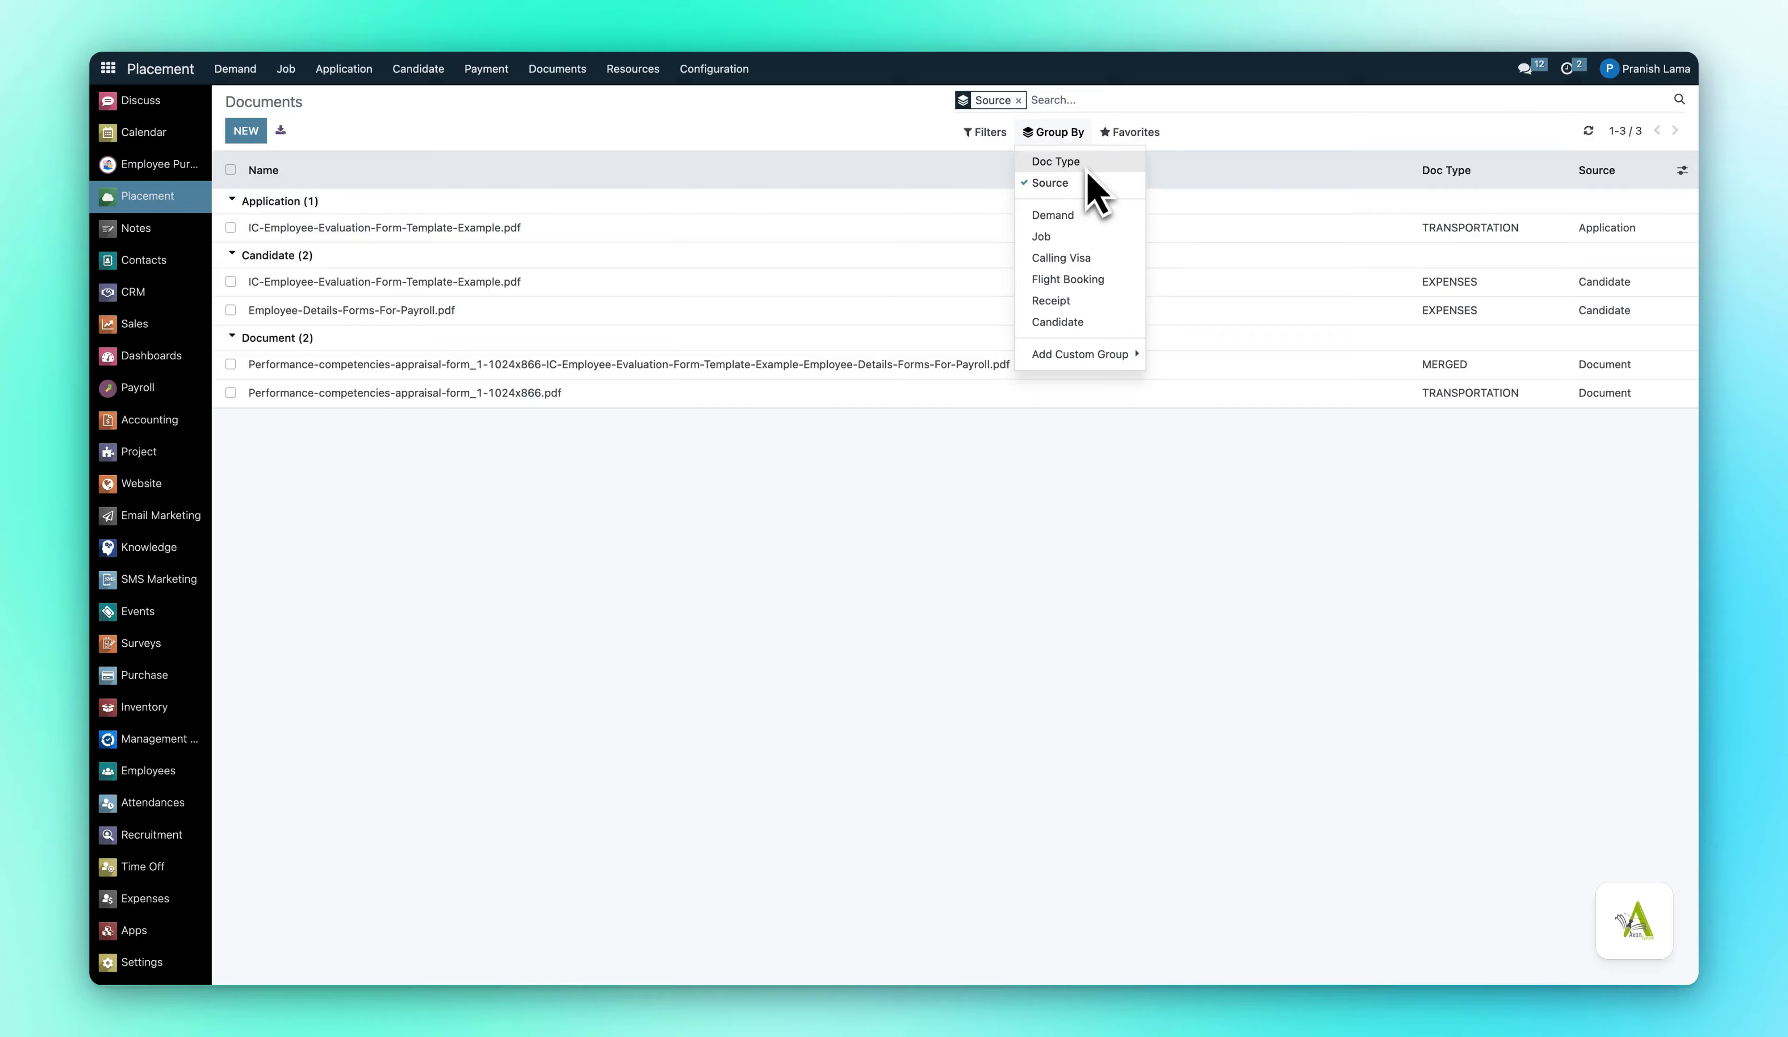
pyautogui.click(1085, 165)
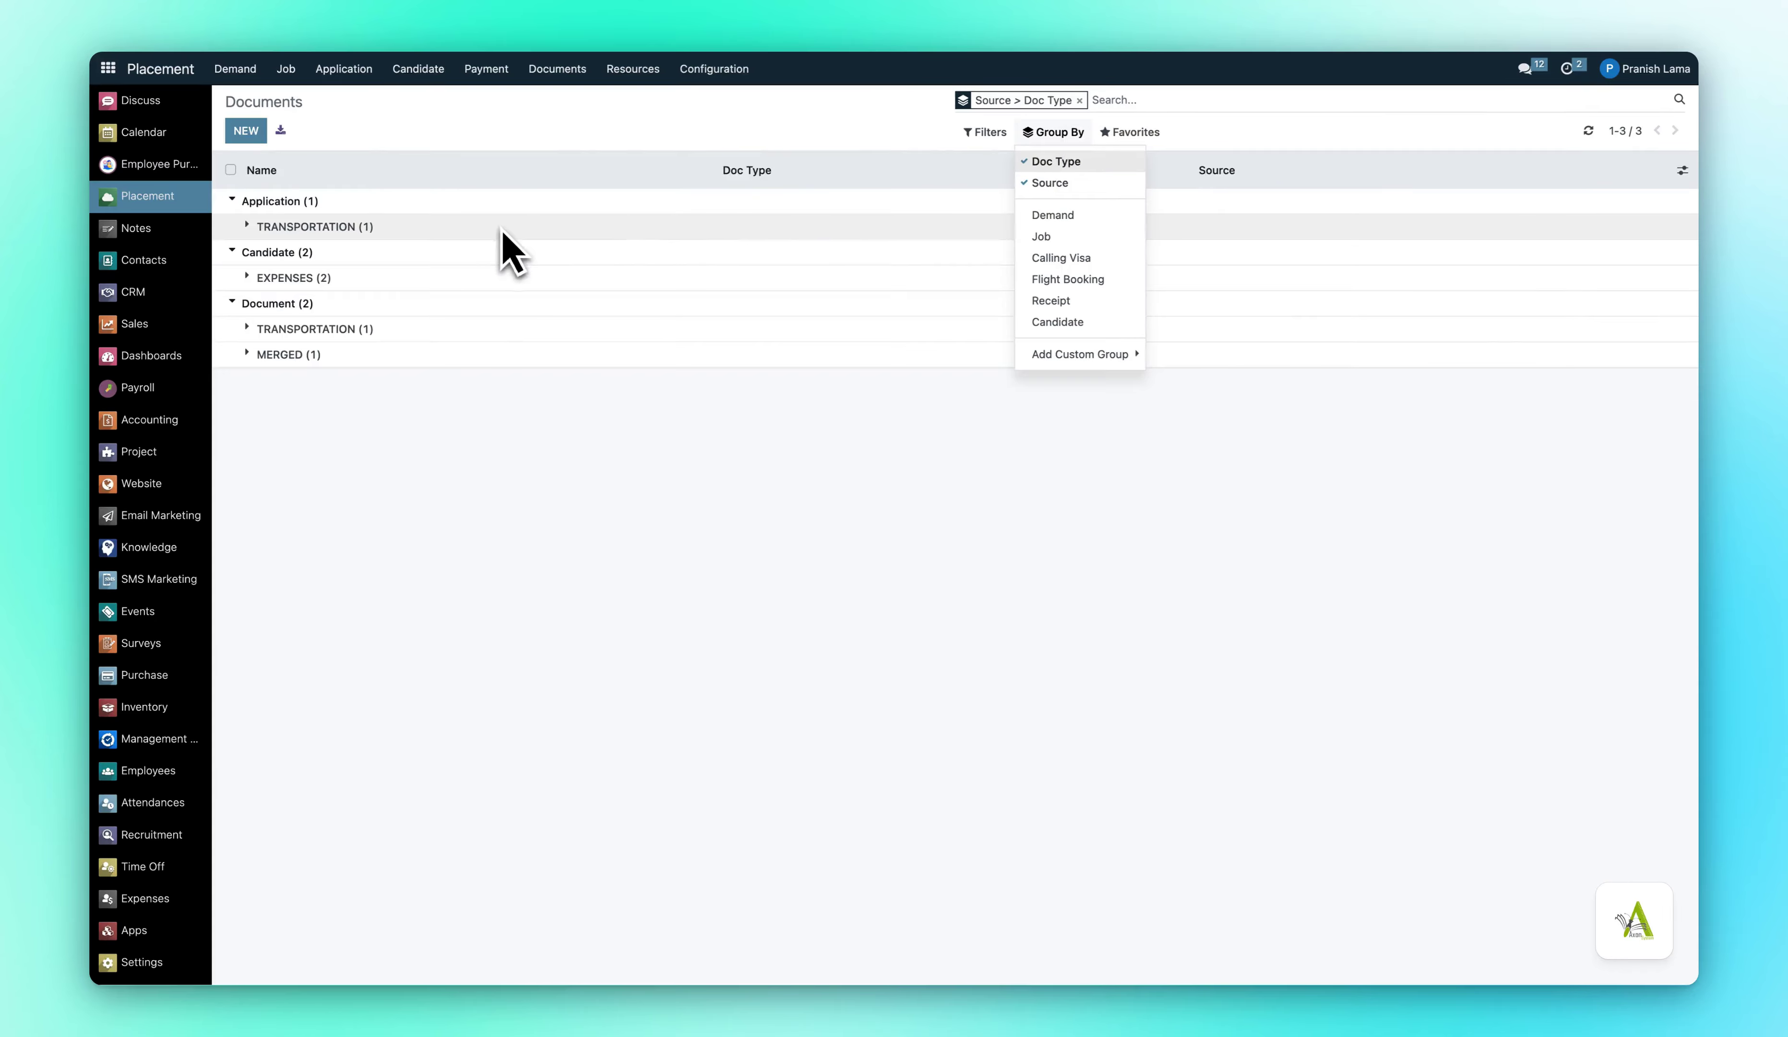
pyautogui.click(416, 229)
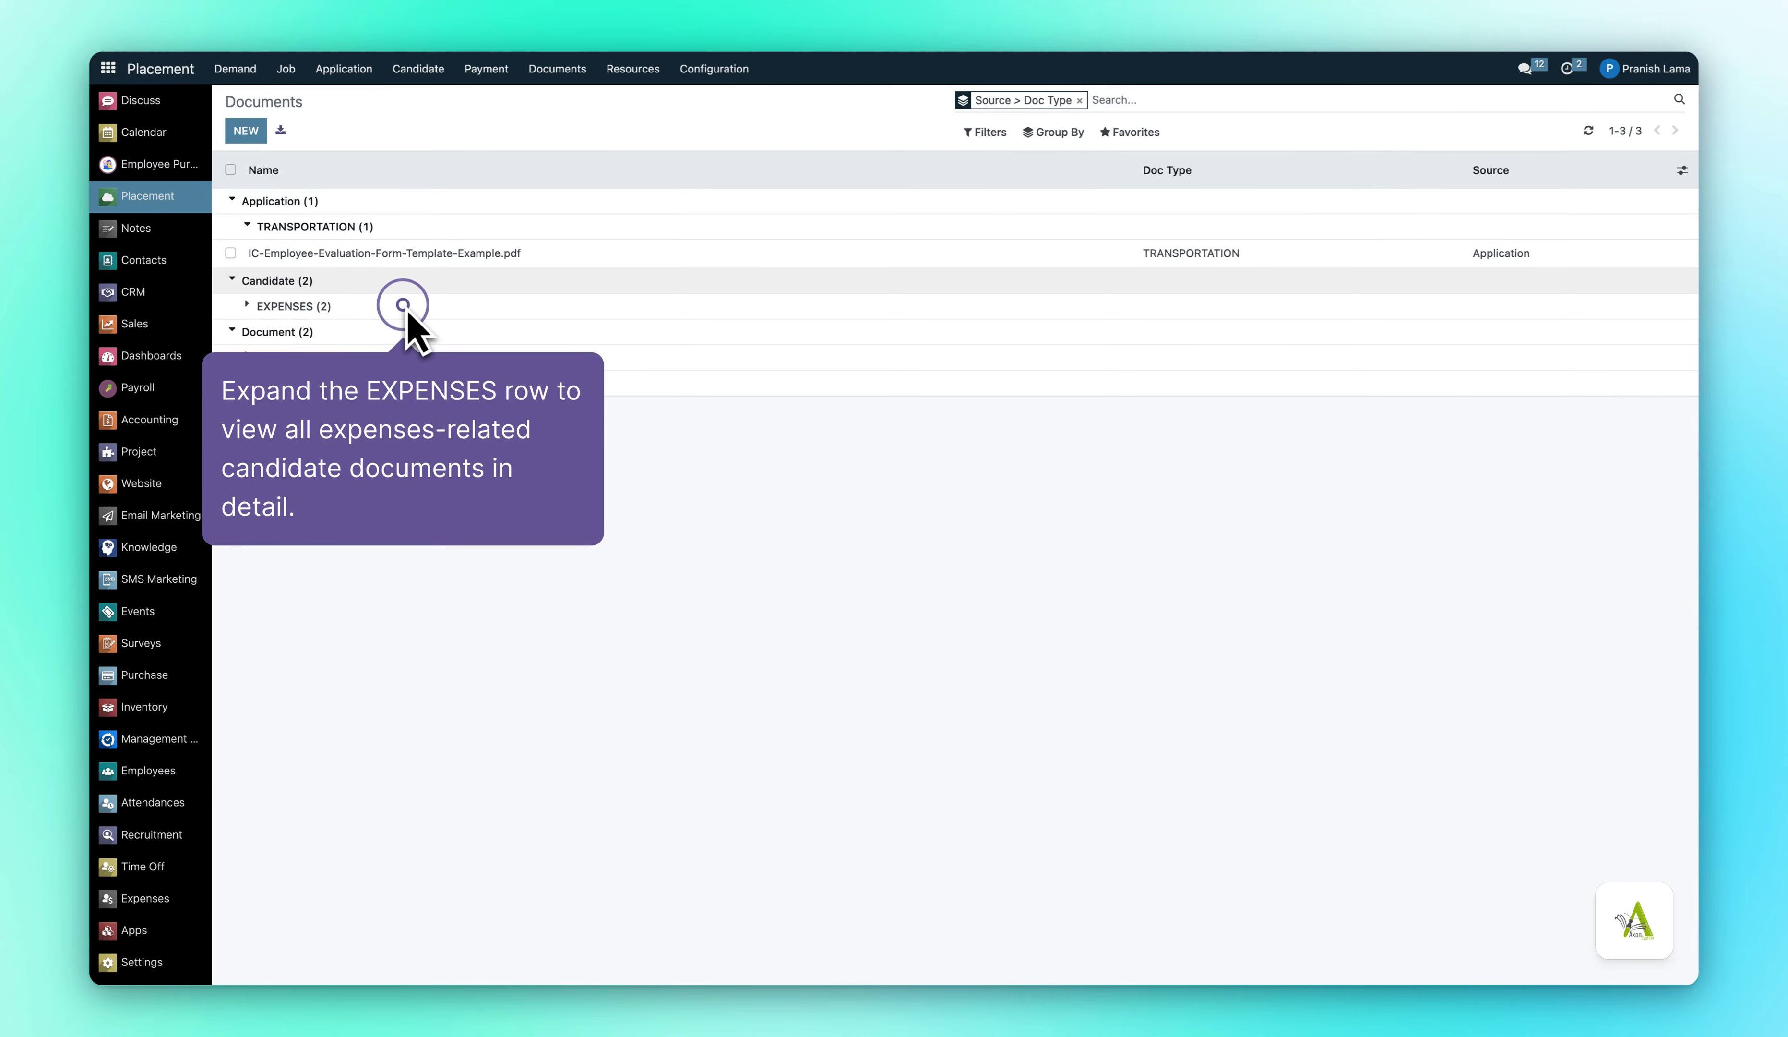
pyautogui.click(407, 307)
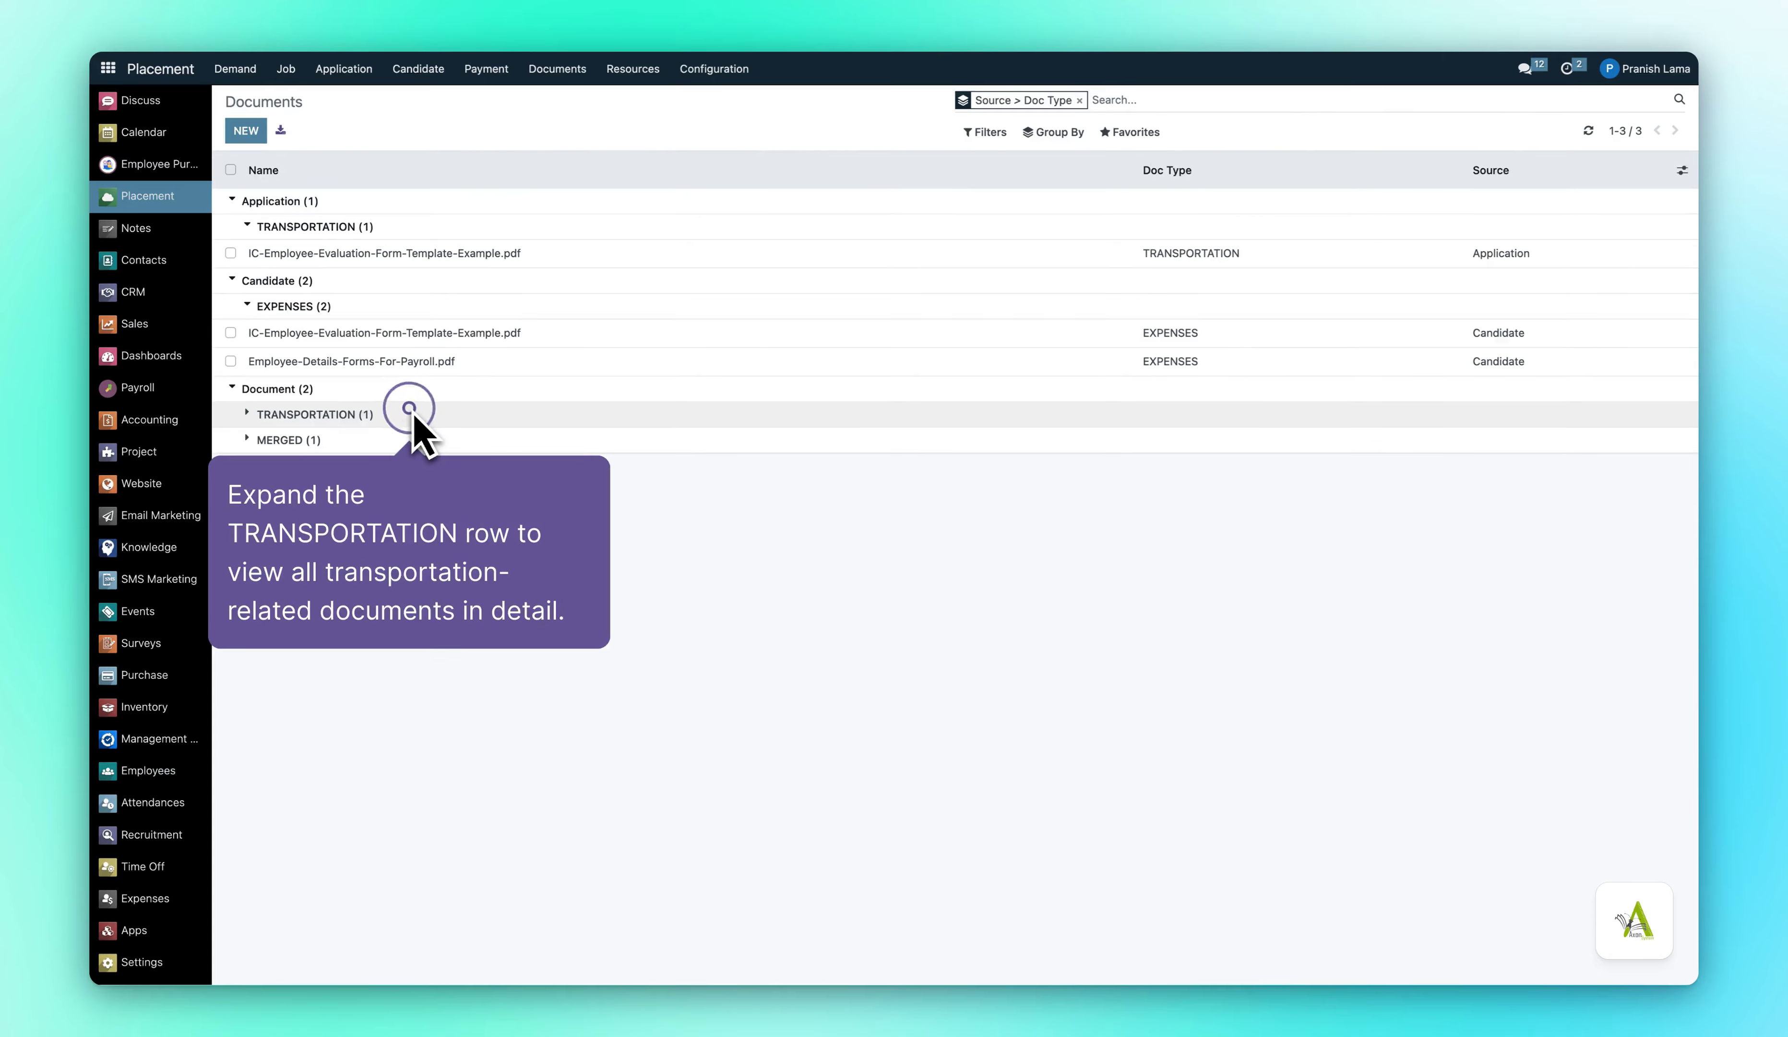
pyautogui.click(413, 415)
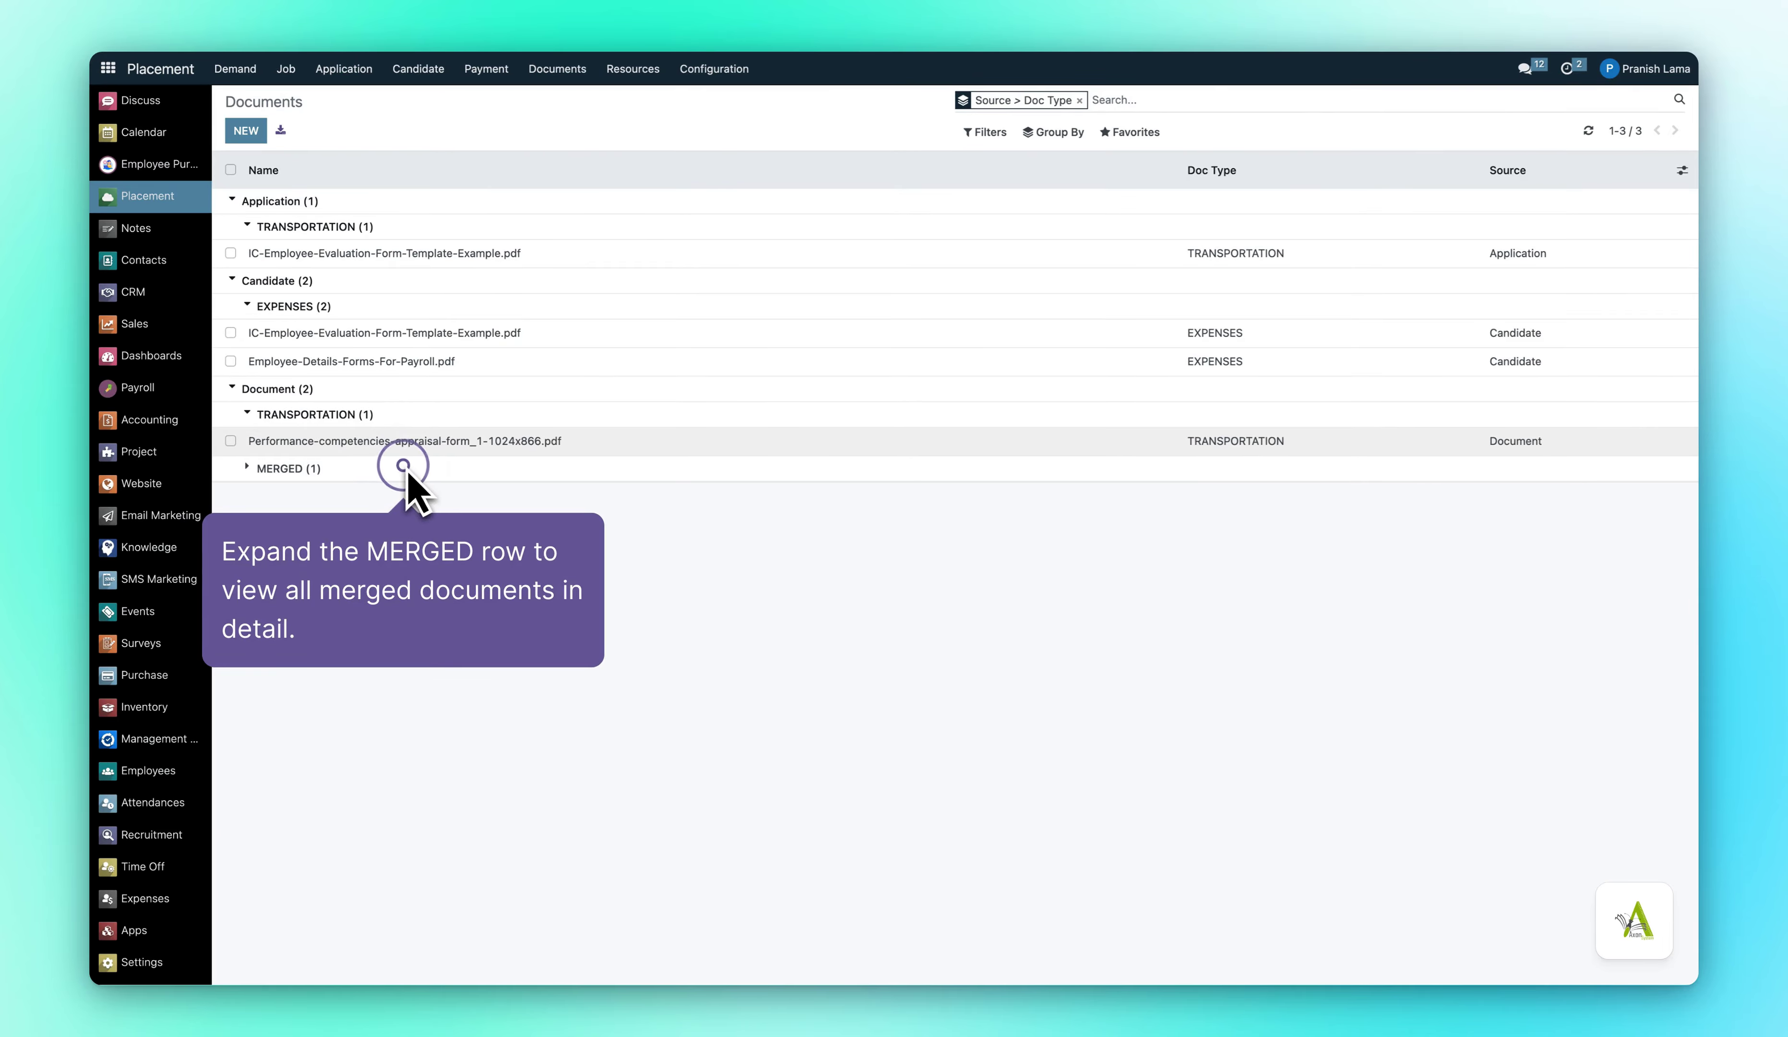
pyautogui.click(405, 468)
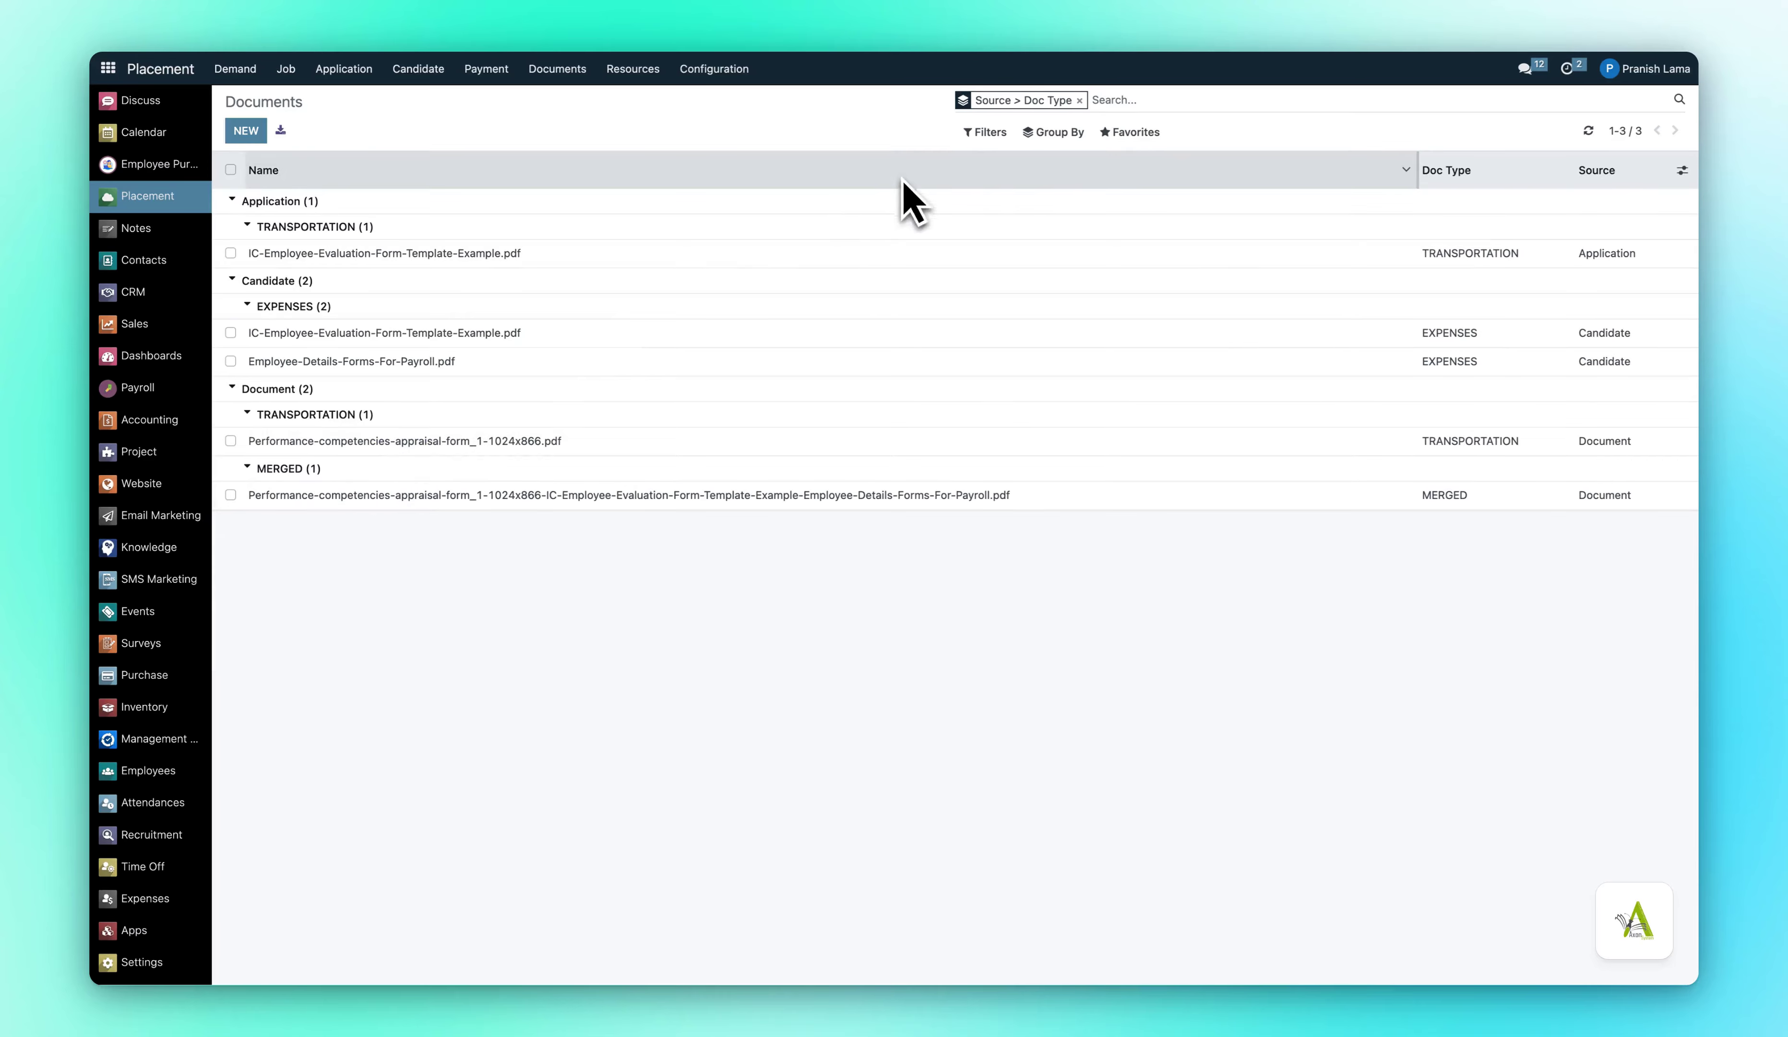
# Step: Add Demand as a third grouping level below Doc Type, and replace it with Job
pyautogui.click(1079, 134)
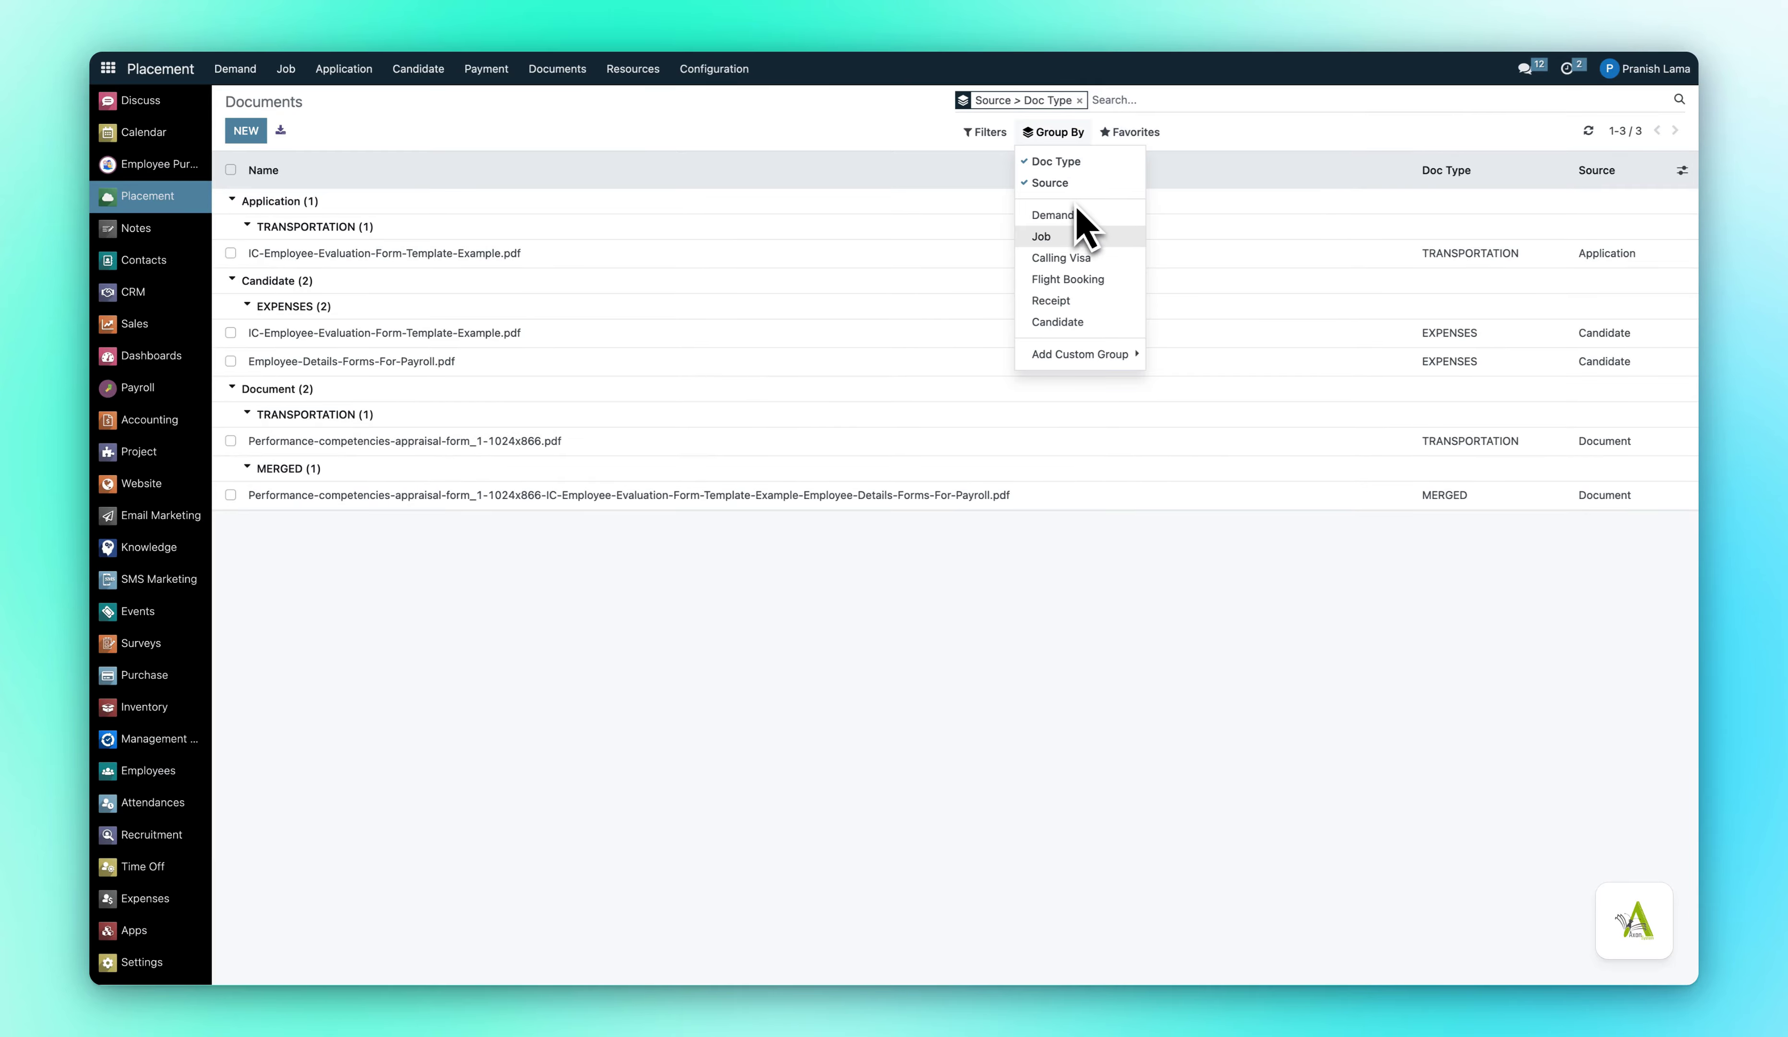
pyautogui.click(1070, 214)
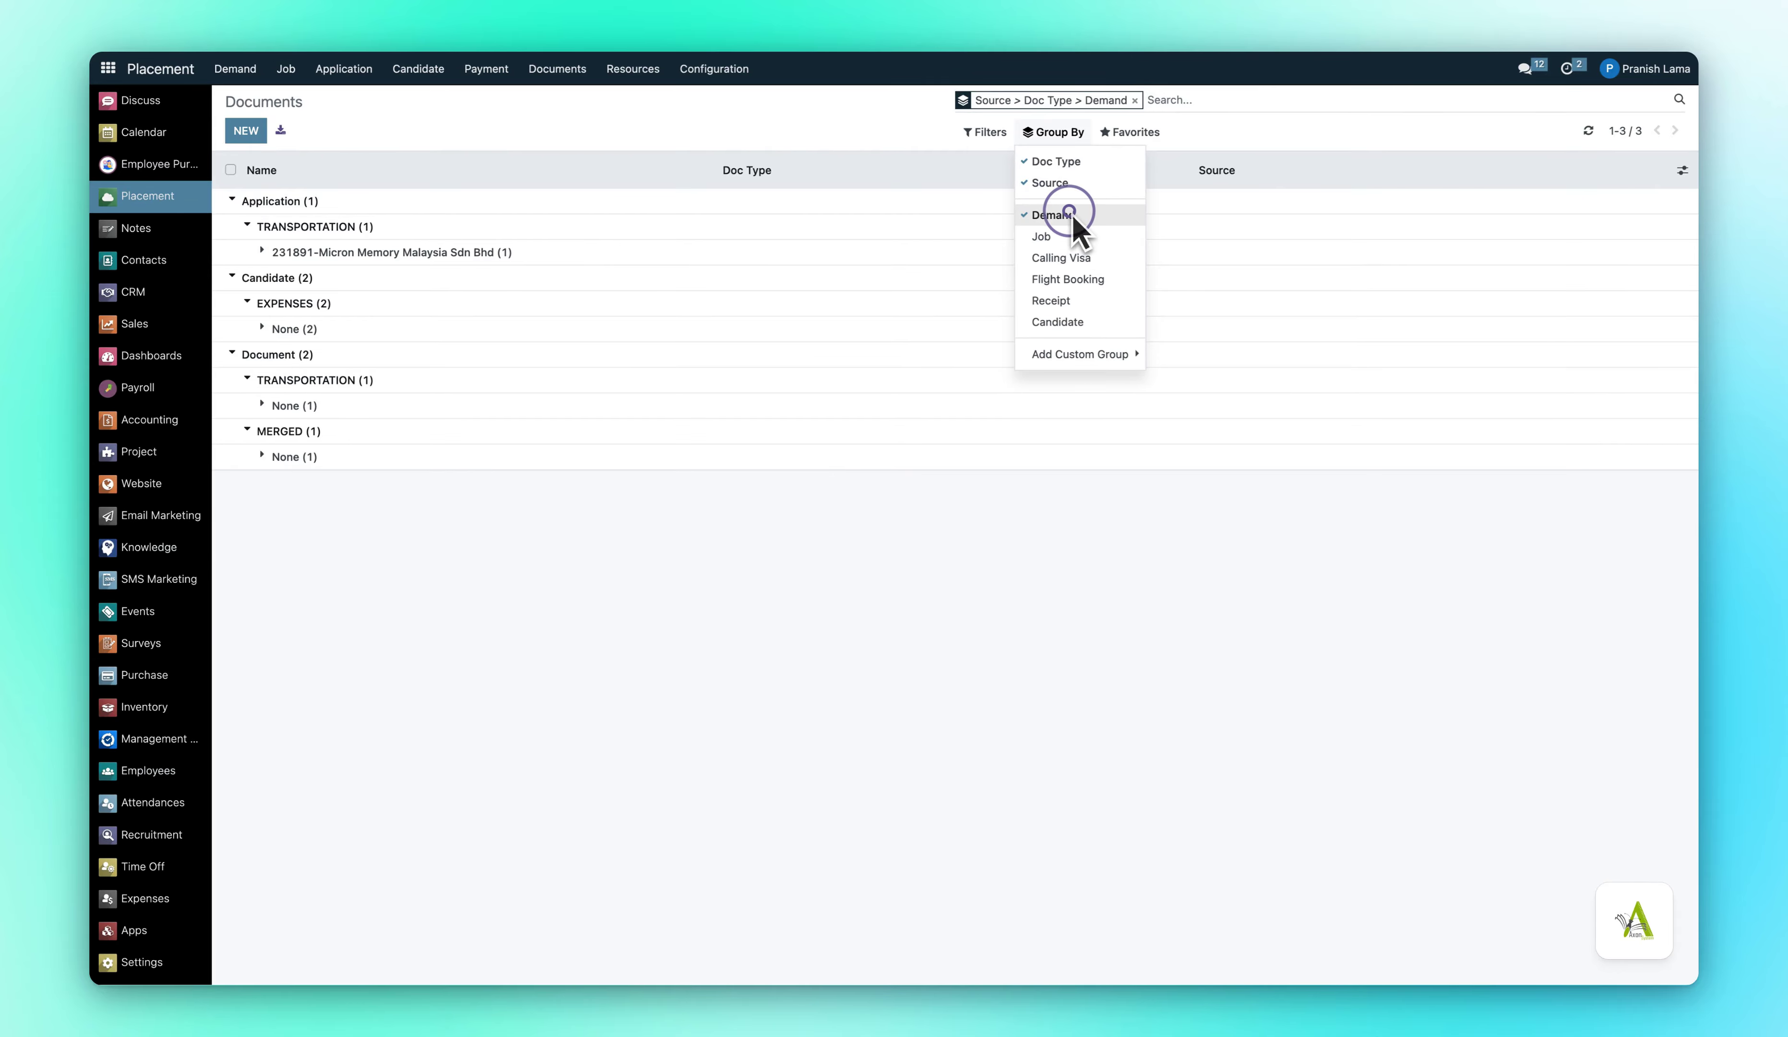
pyautogui.click(1070, 215)
pyautogui.click(1069, 233)
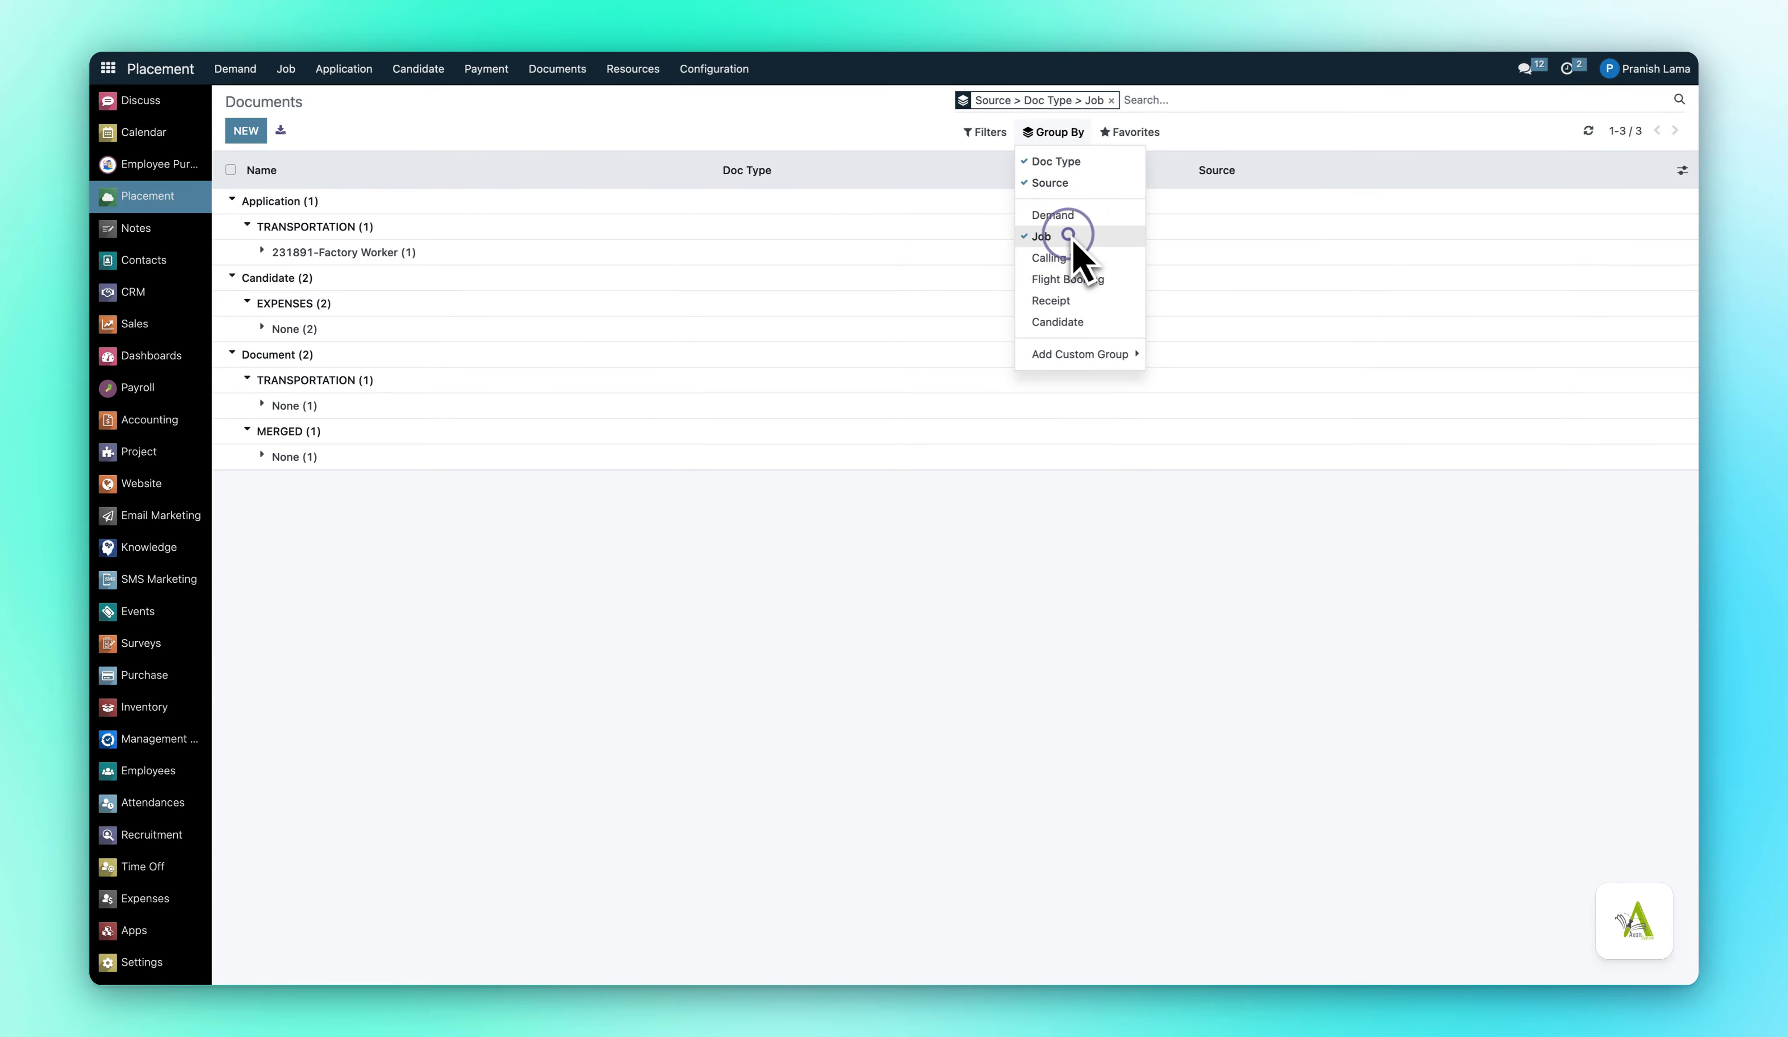
# Step: Try Calling Visa, Flight Booking, Receipt and Candidate in turn as the third grouping level in place of Job, and clear the grouping
pyautogui.click(1068, 235)
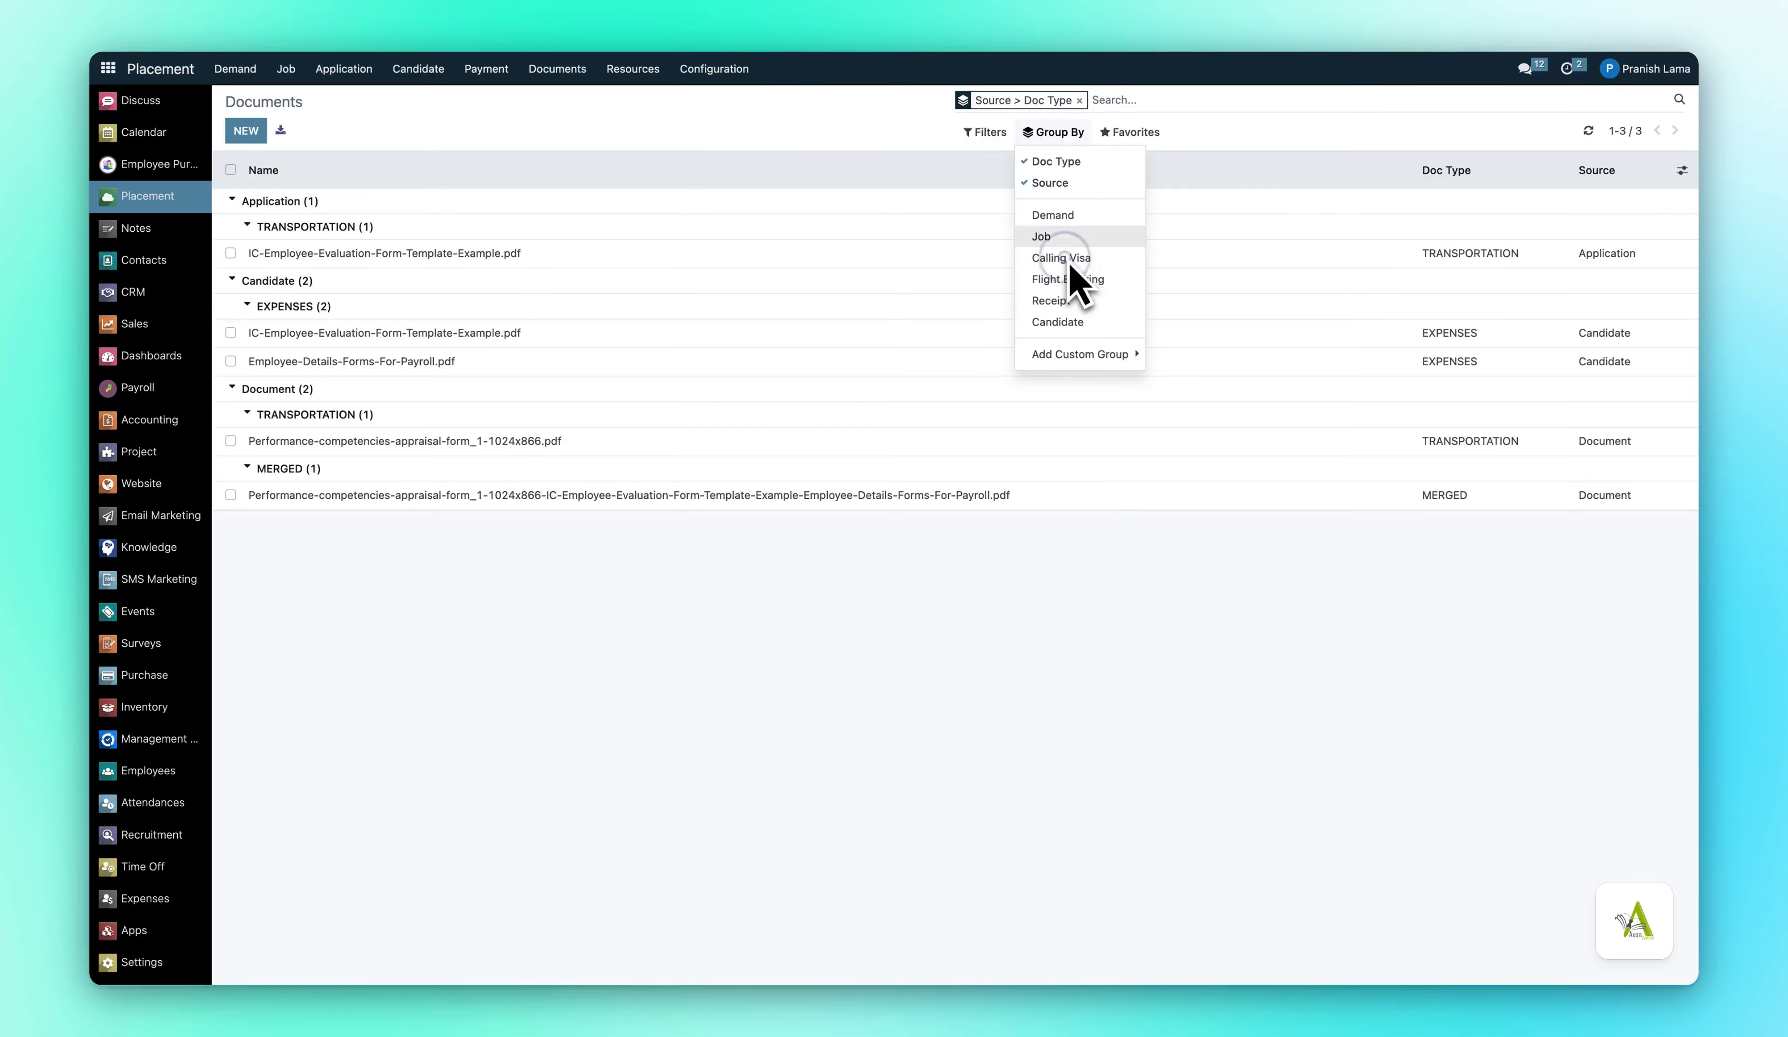
pyautogui.click(1065, 260)
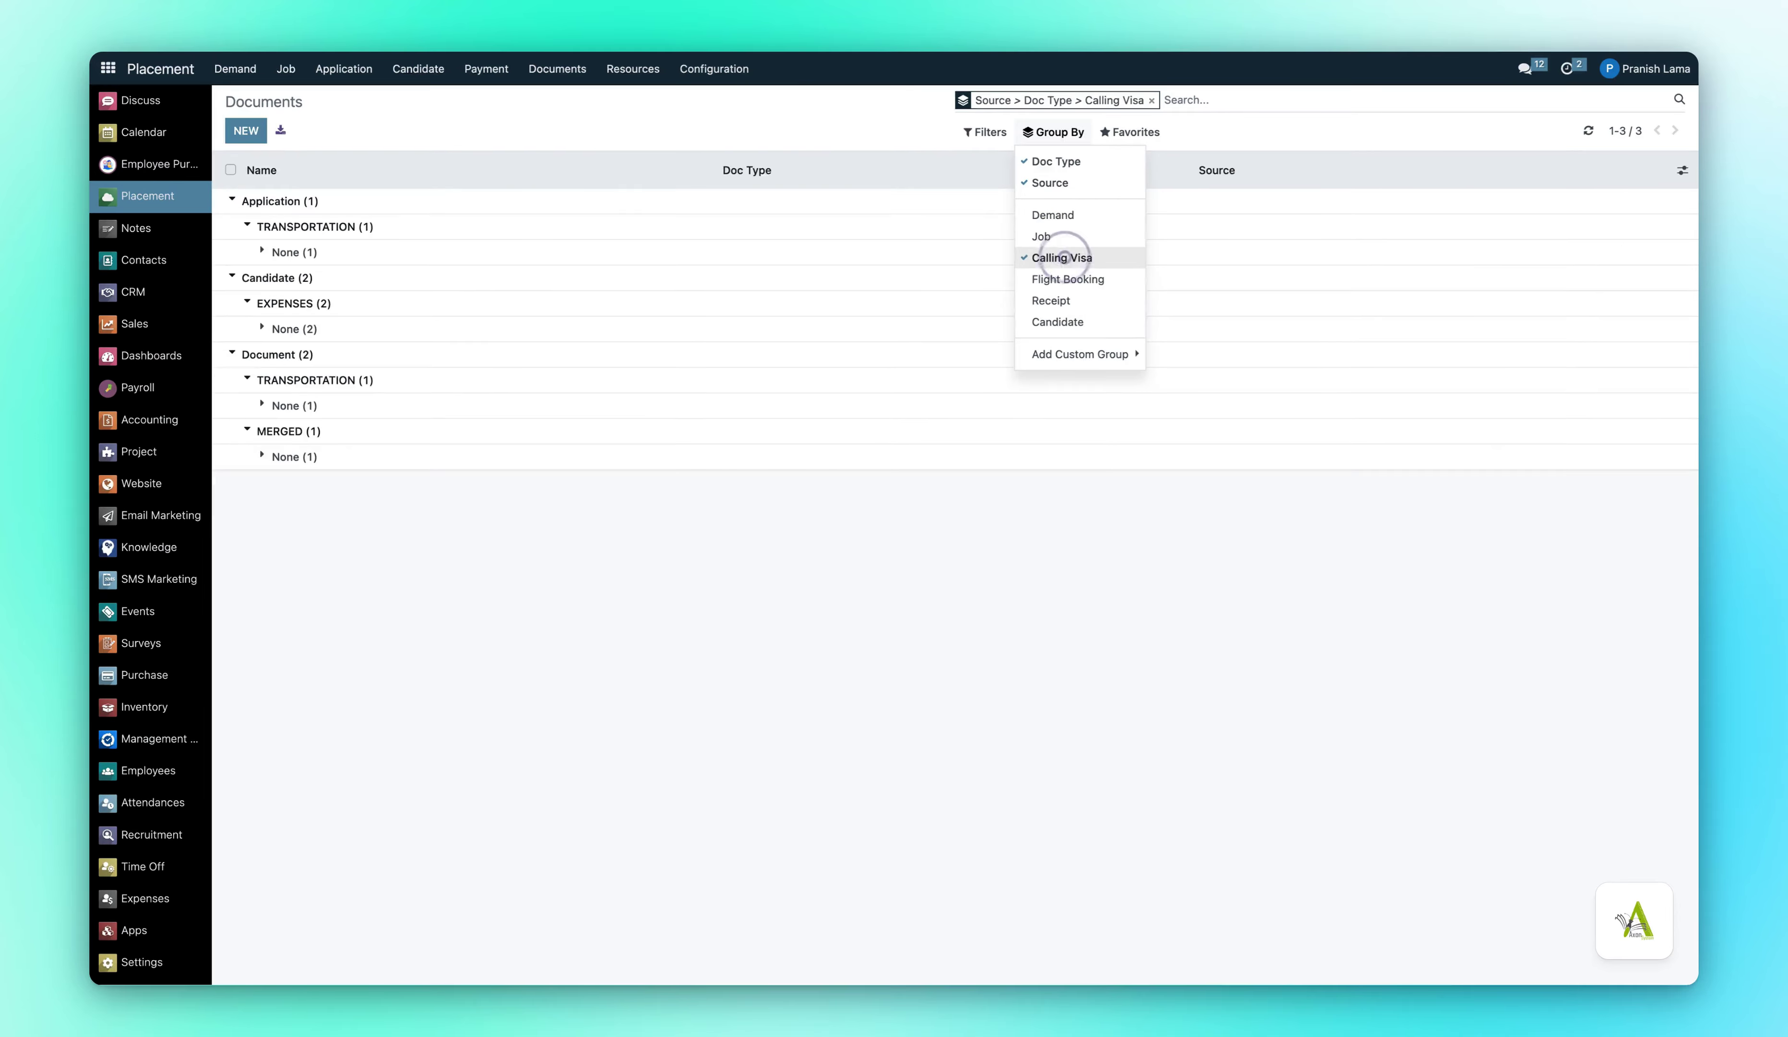
pyautogui.click(1065, 258)
pyautogui.click(1067, 279)
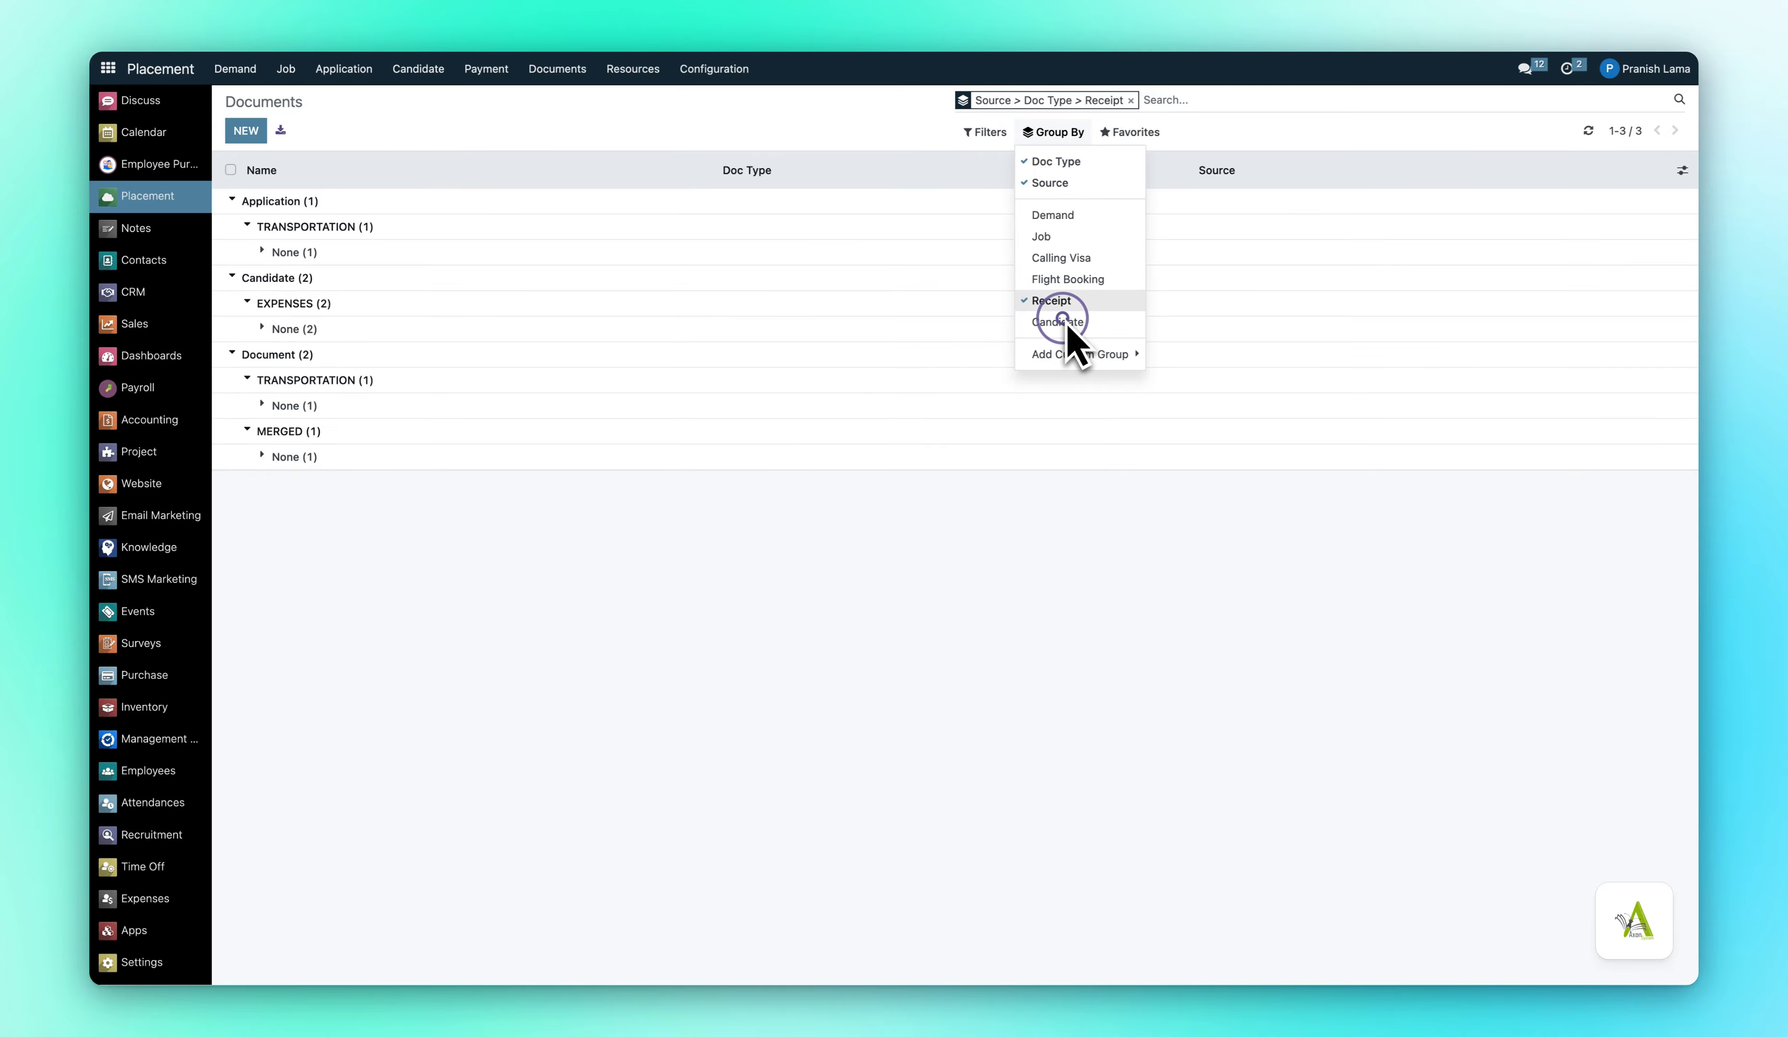
pyautogui.click(1063, 318)
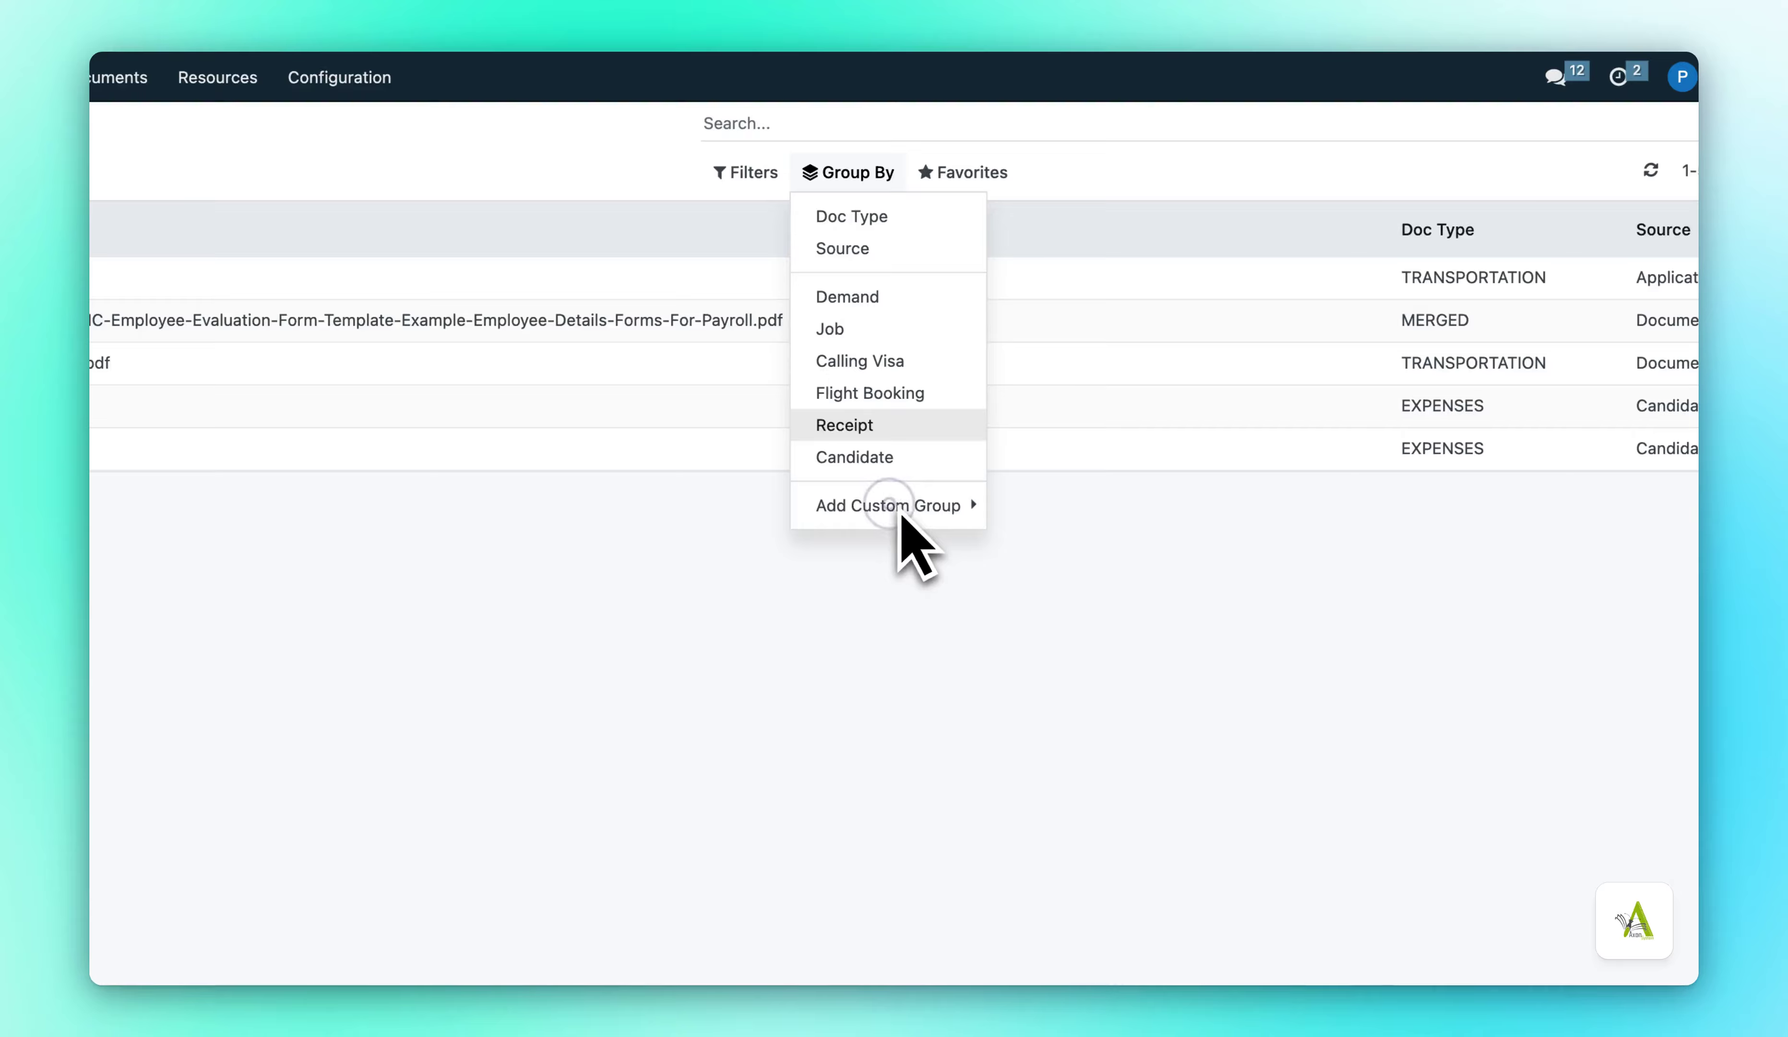
# Step: Add a custom group on Source, apply it to the document list, and turn that grouping off again
pyautogui.click(1084, 352)
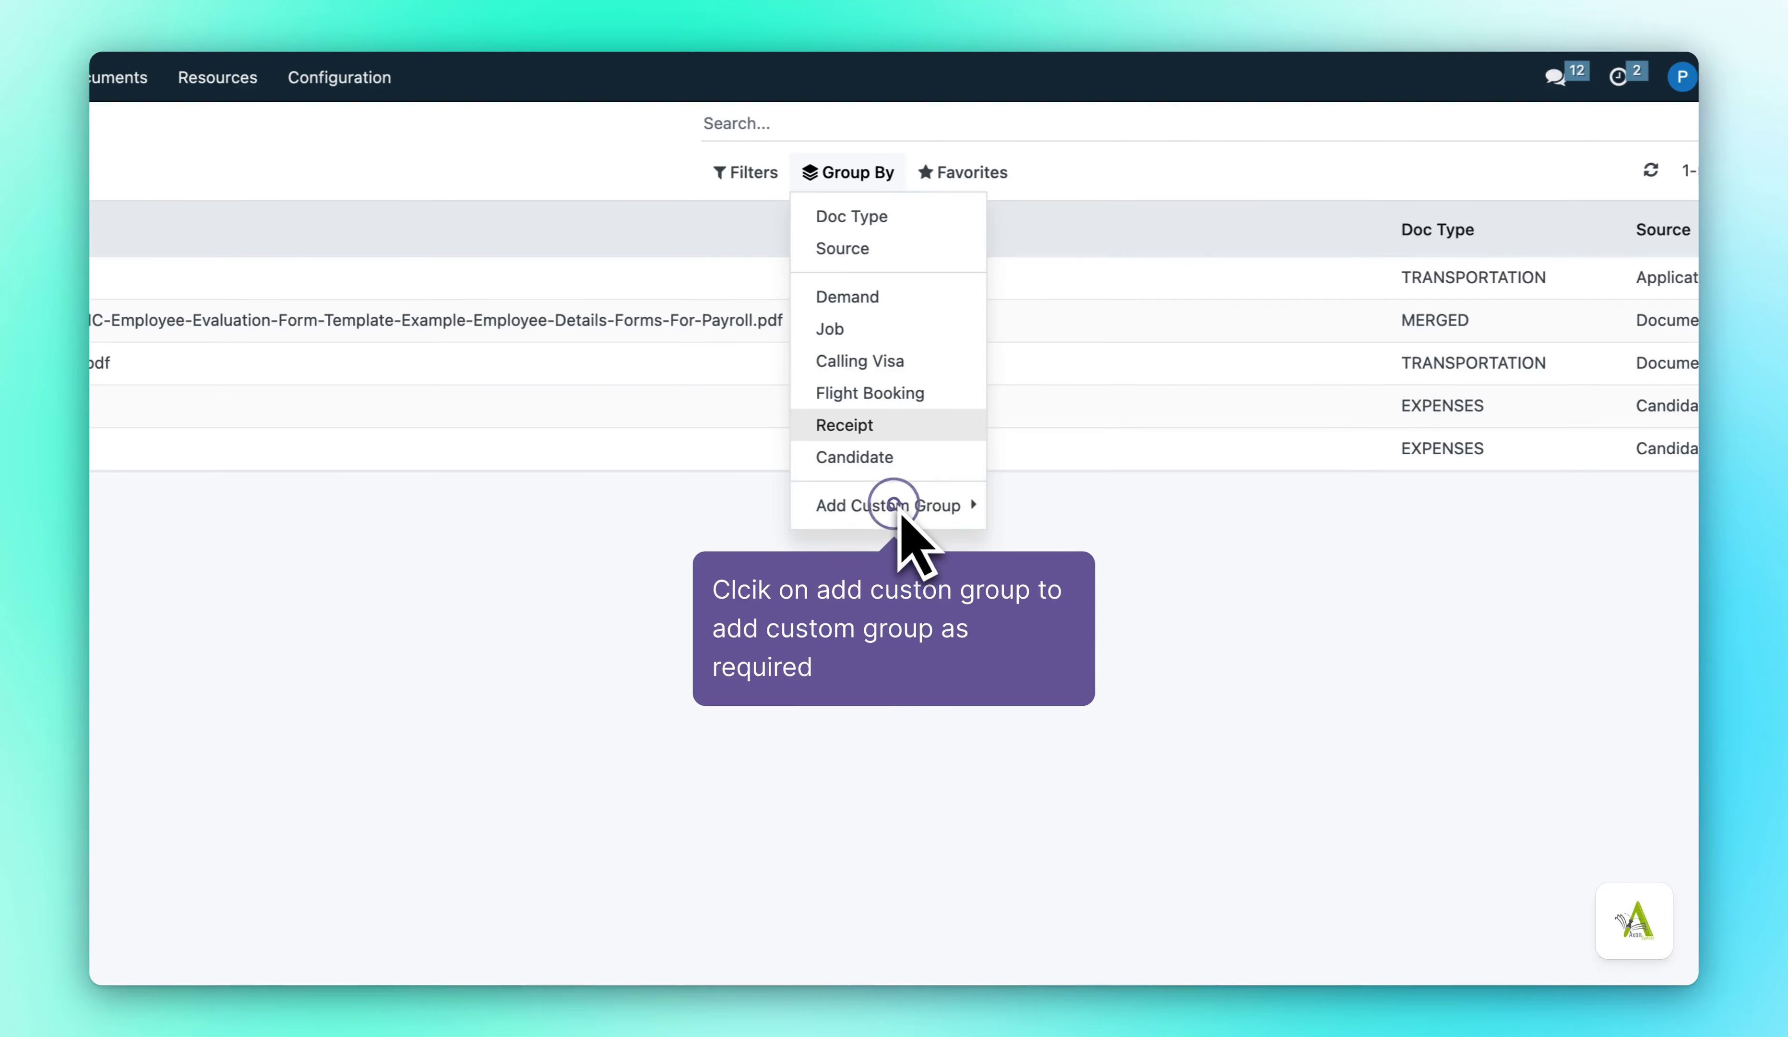
pyautogui.click(896, 507)
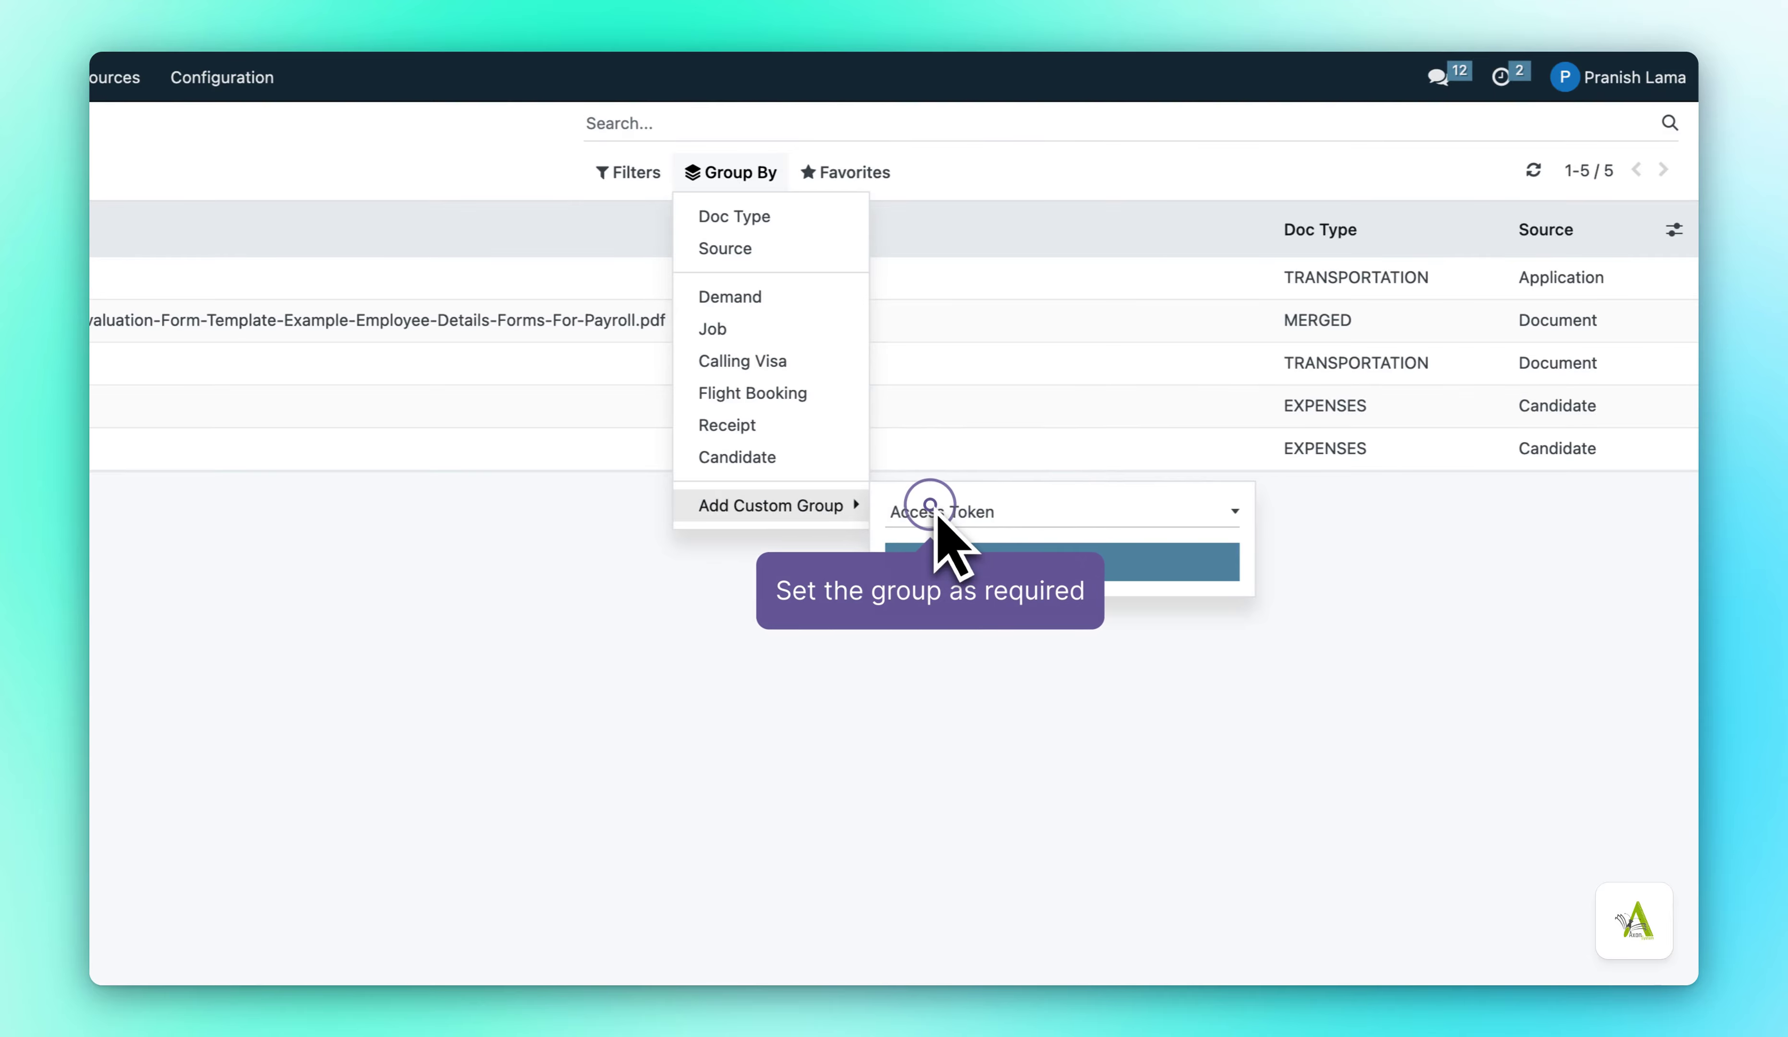
pyautogui.click(938, 511)
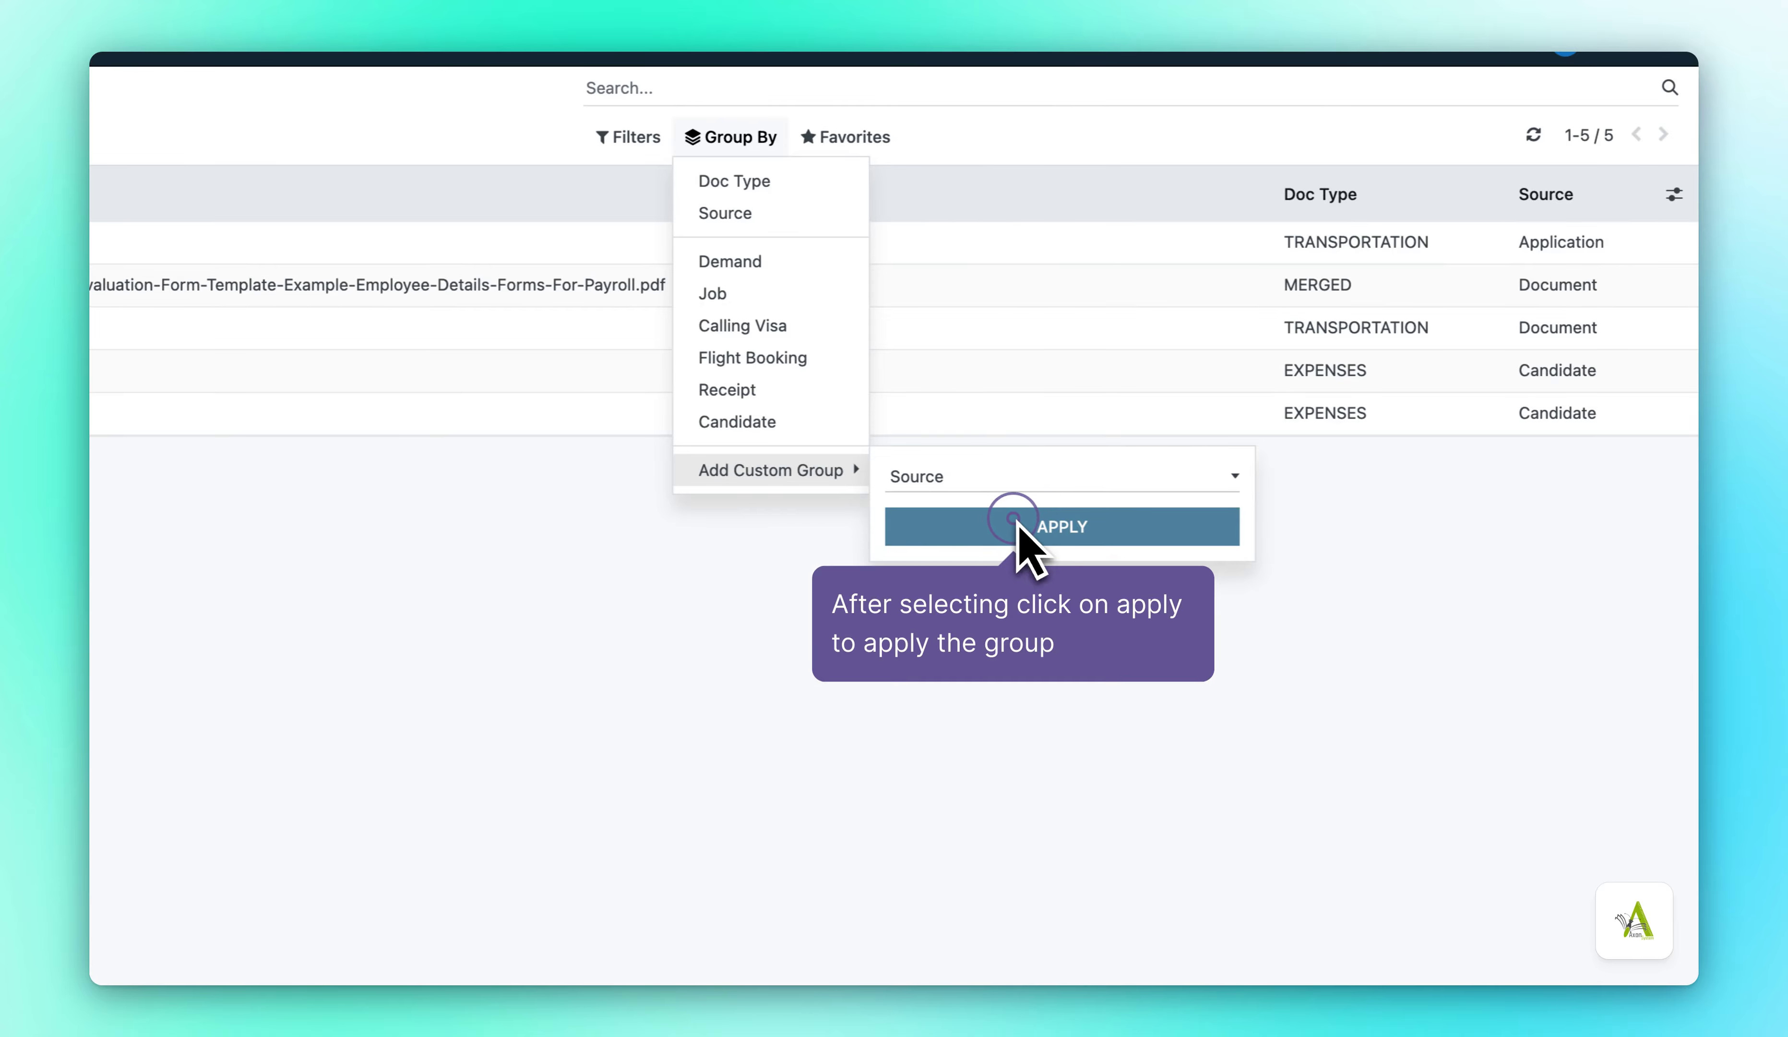
pyautogui.click(1018, 526)
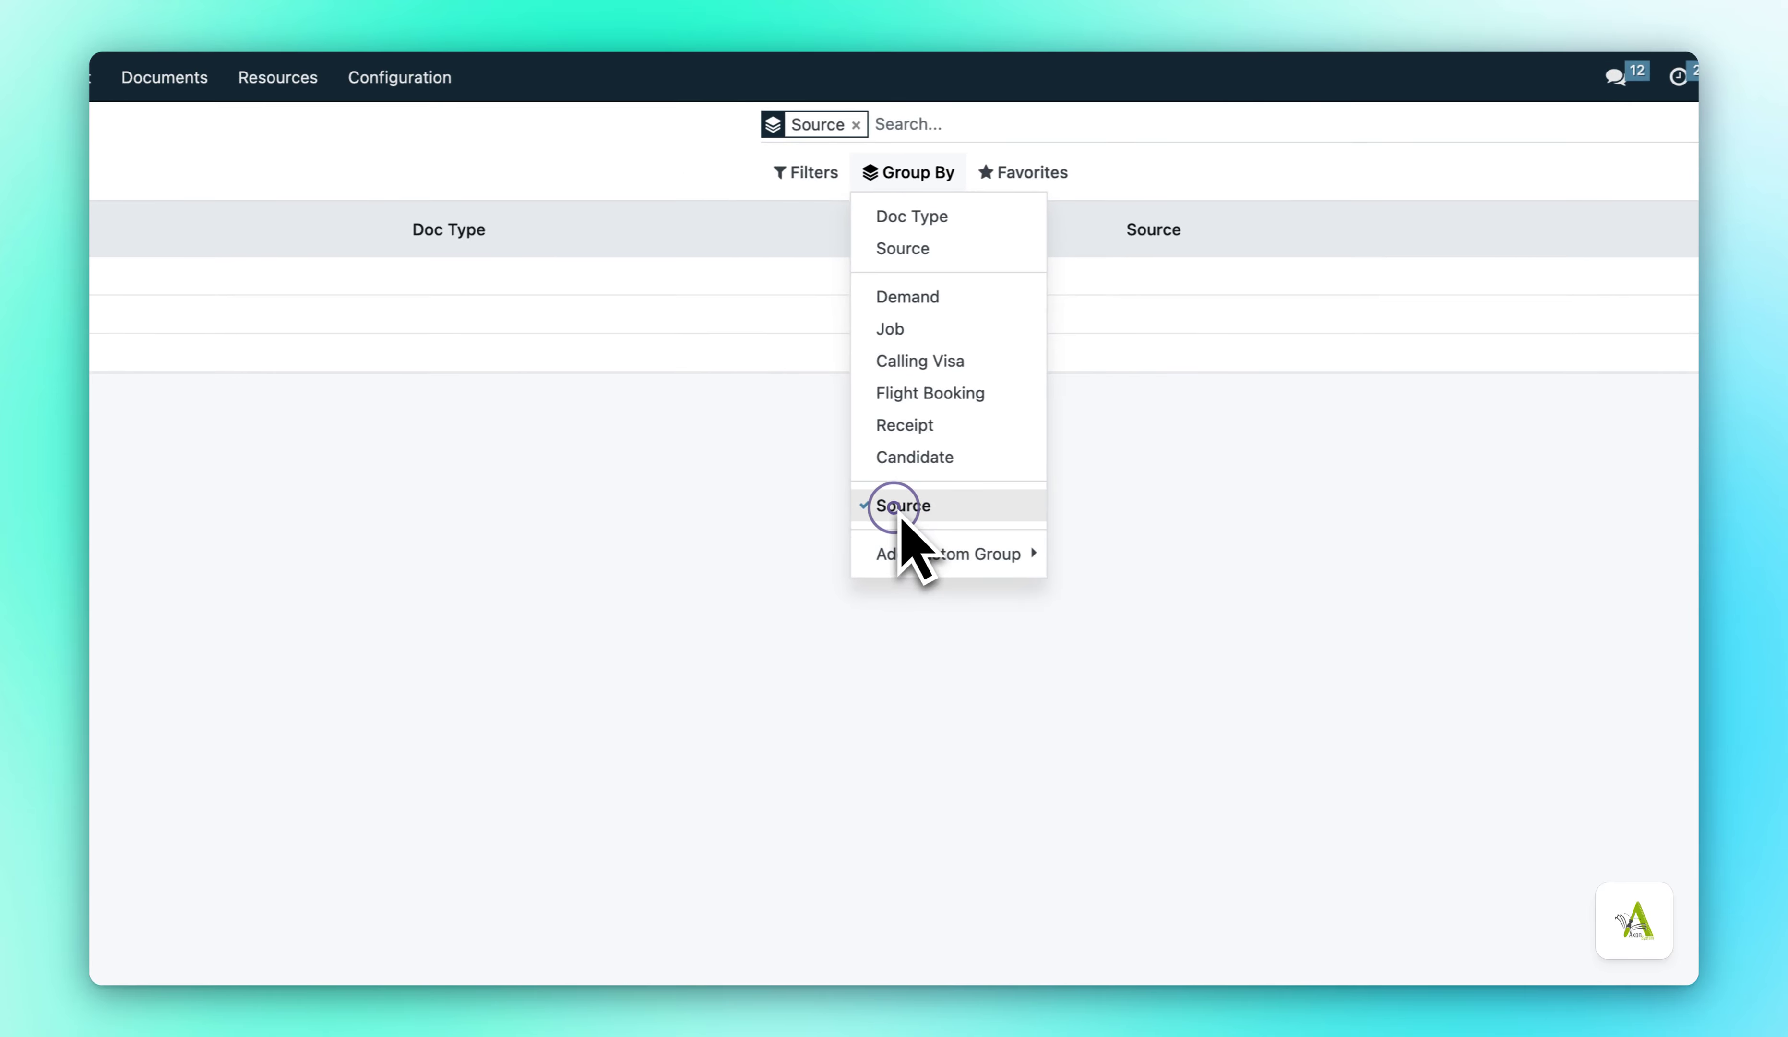
pyautogui.click(893, 505)
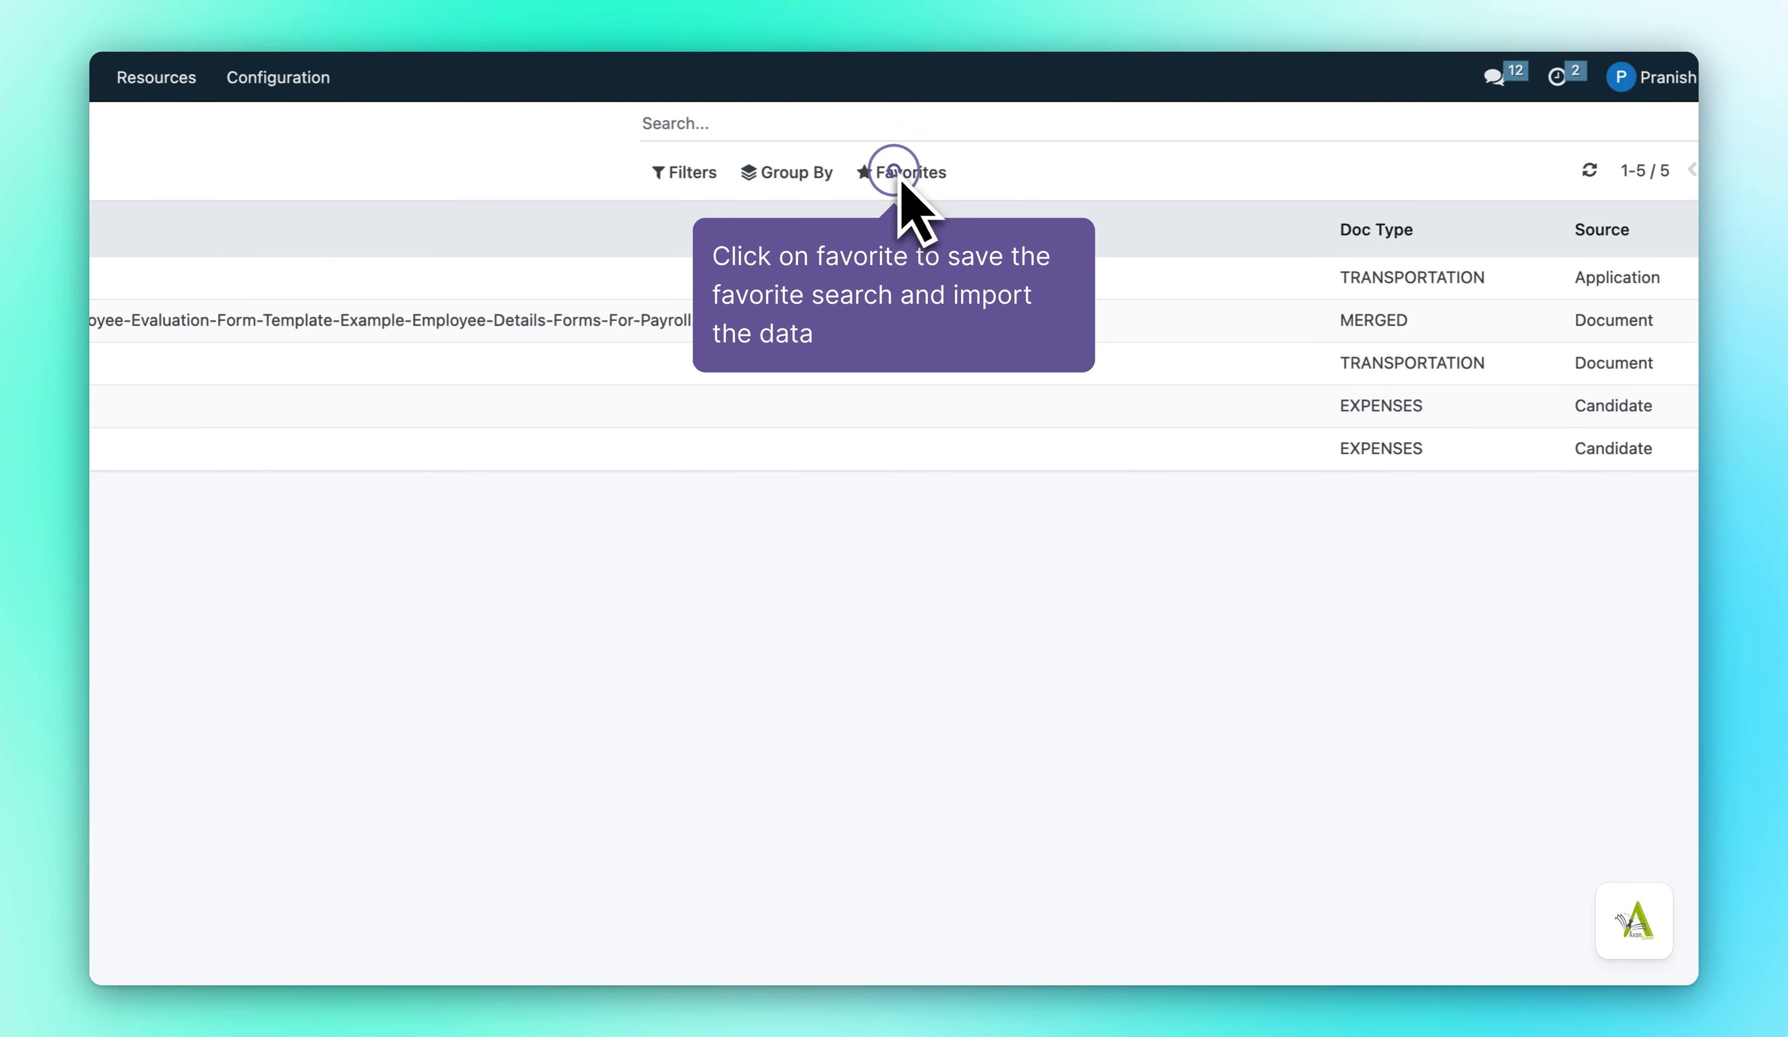
# Step: Group the documents by Doc Type with Source as the second level, and expand the EXPENSES, TRANSPORTATION and MERGED groups
pyautogui.click(787, 171)
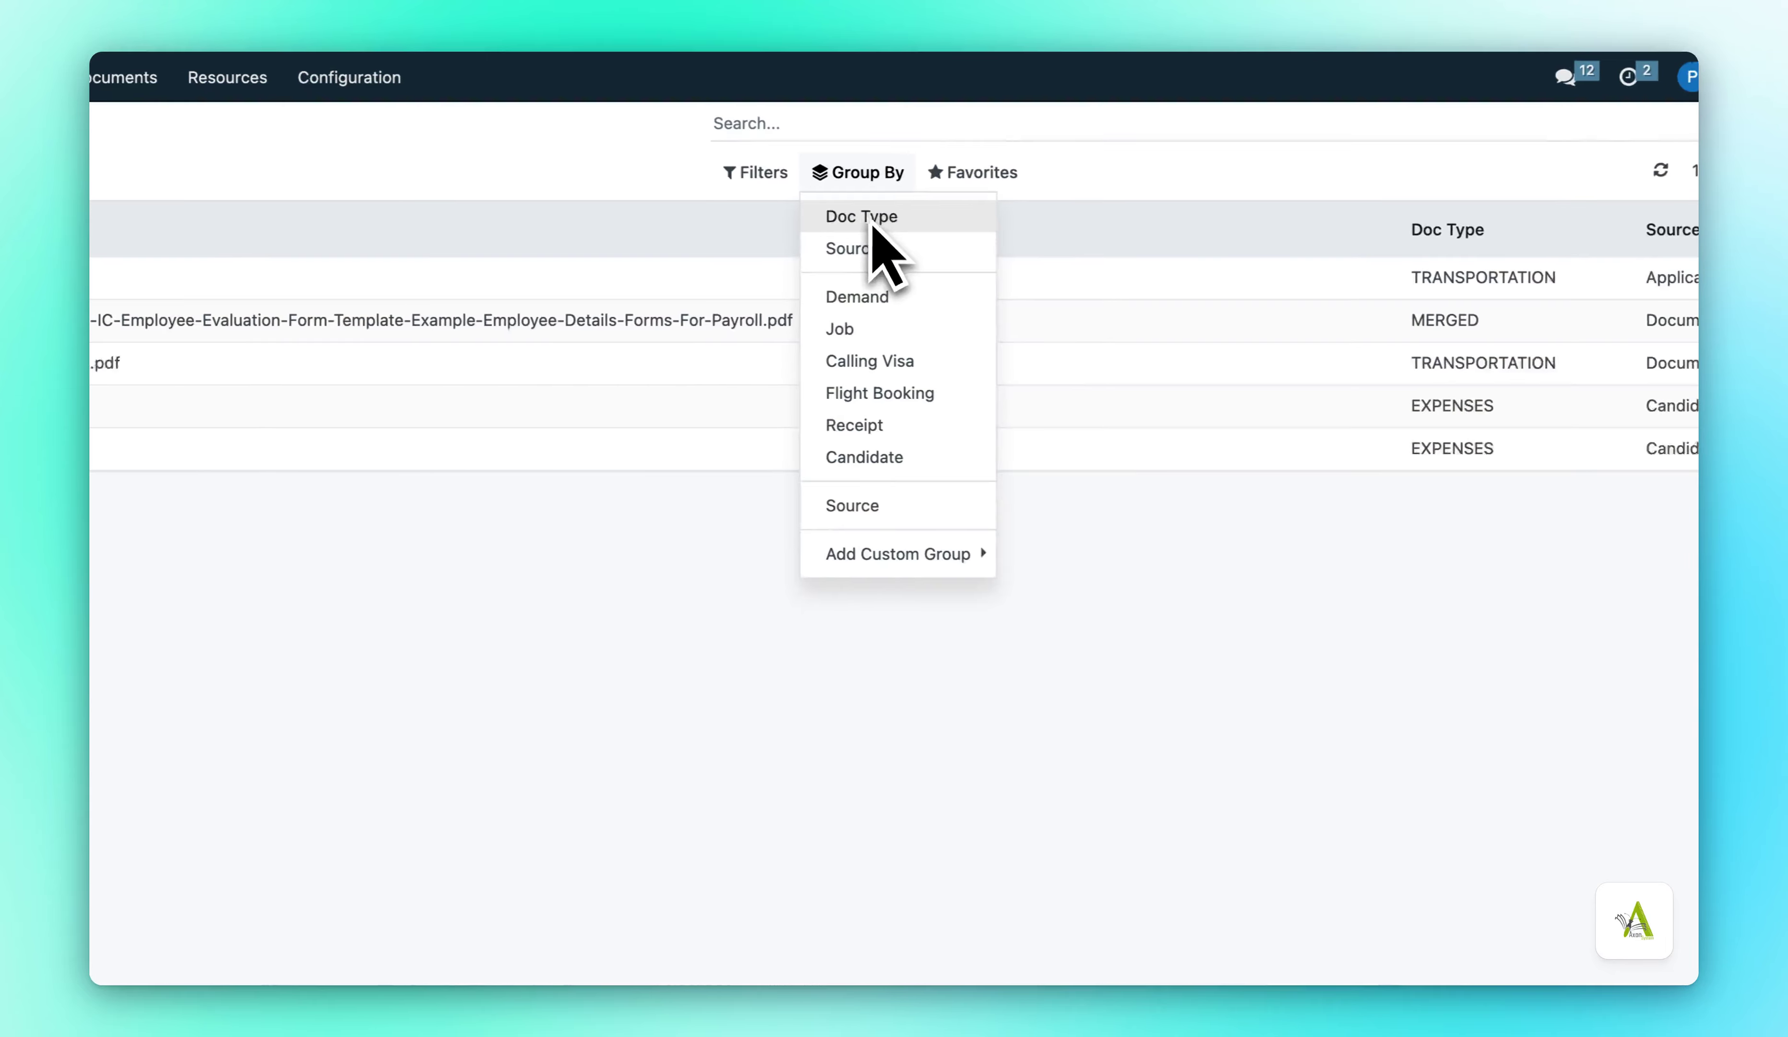
pyautogui.click(898, 217)
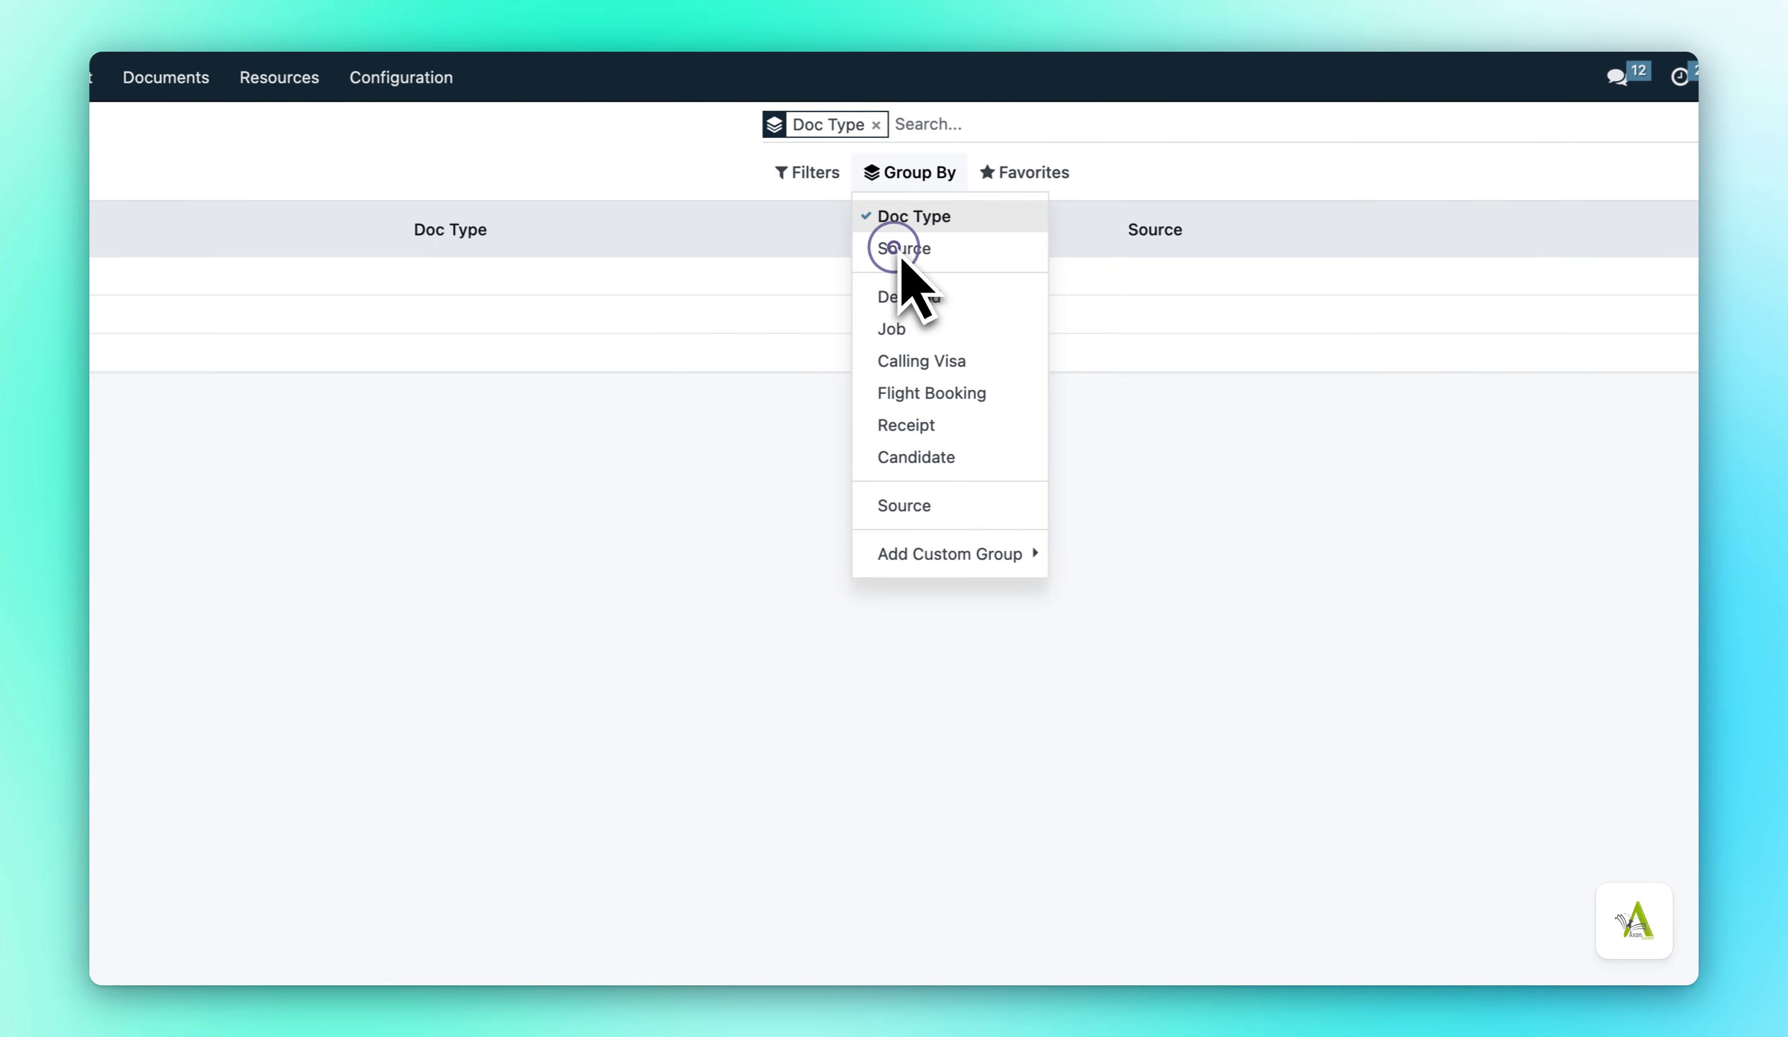
pyautogui.click(898, 250)
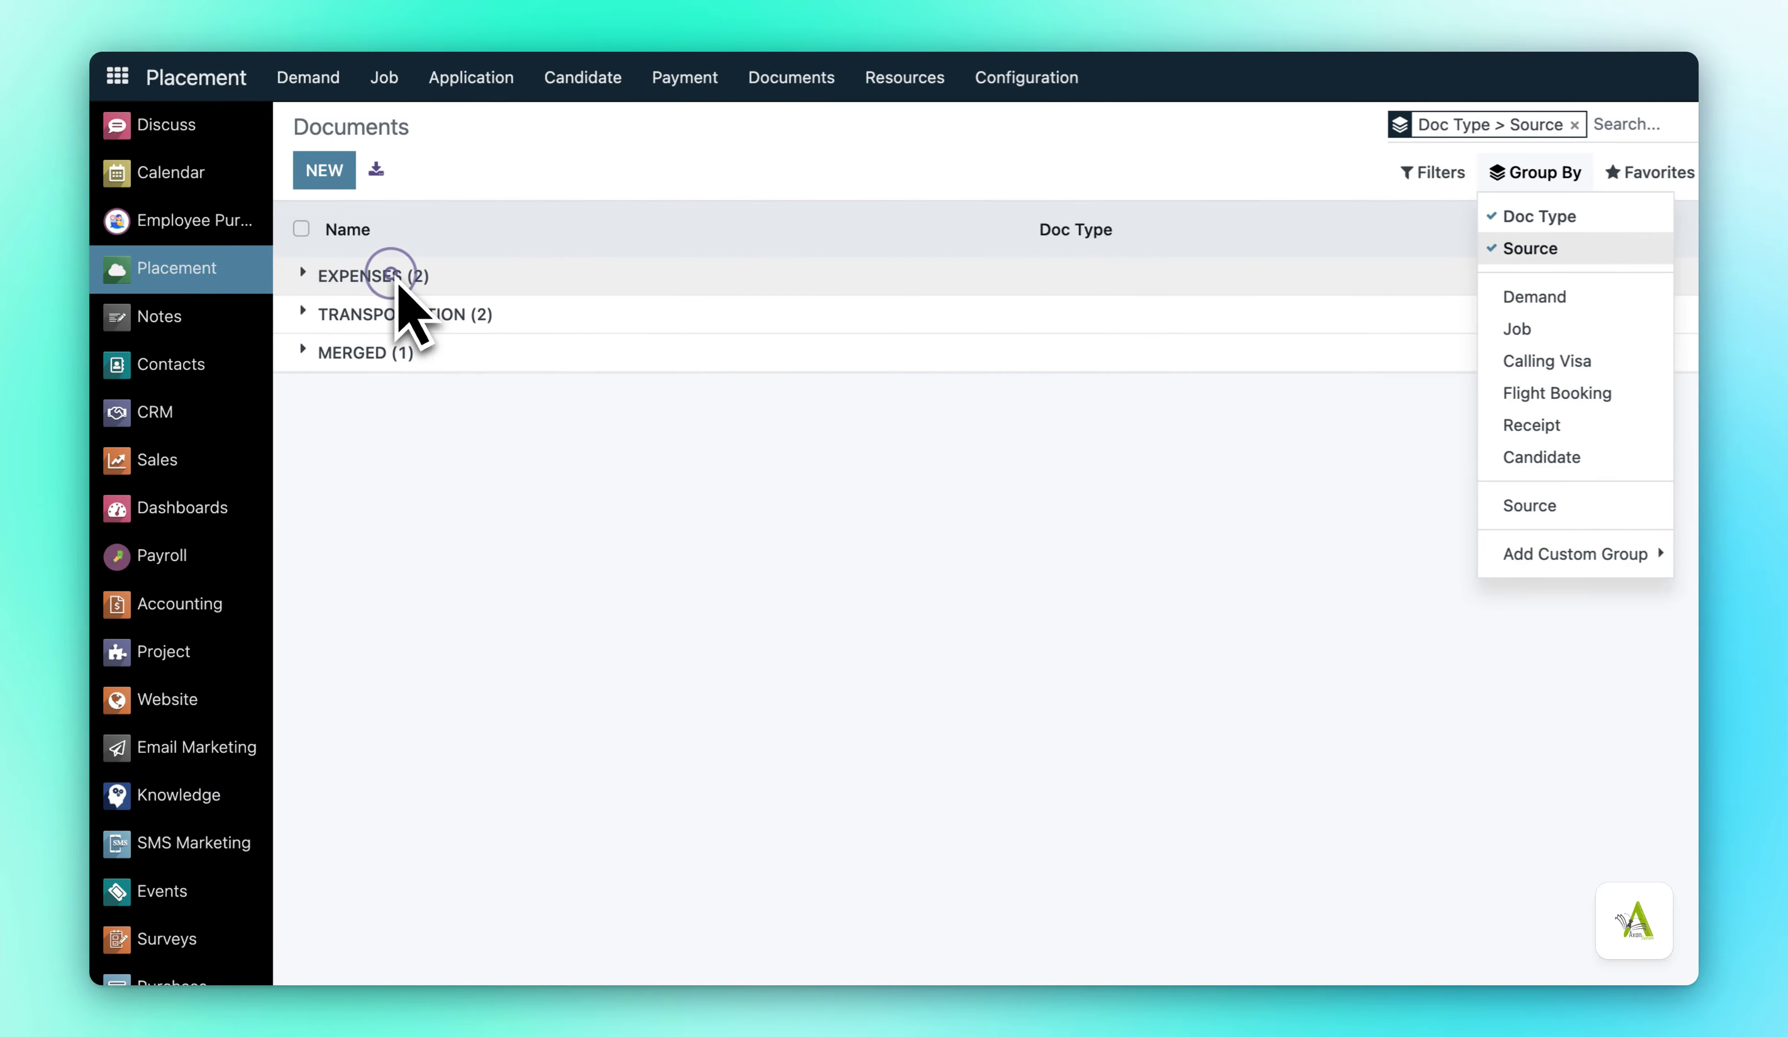
pyautogui.click(367, 346)
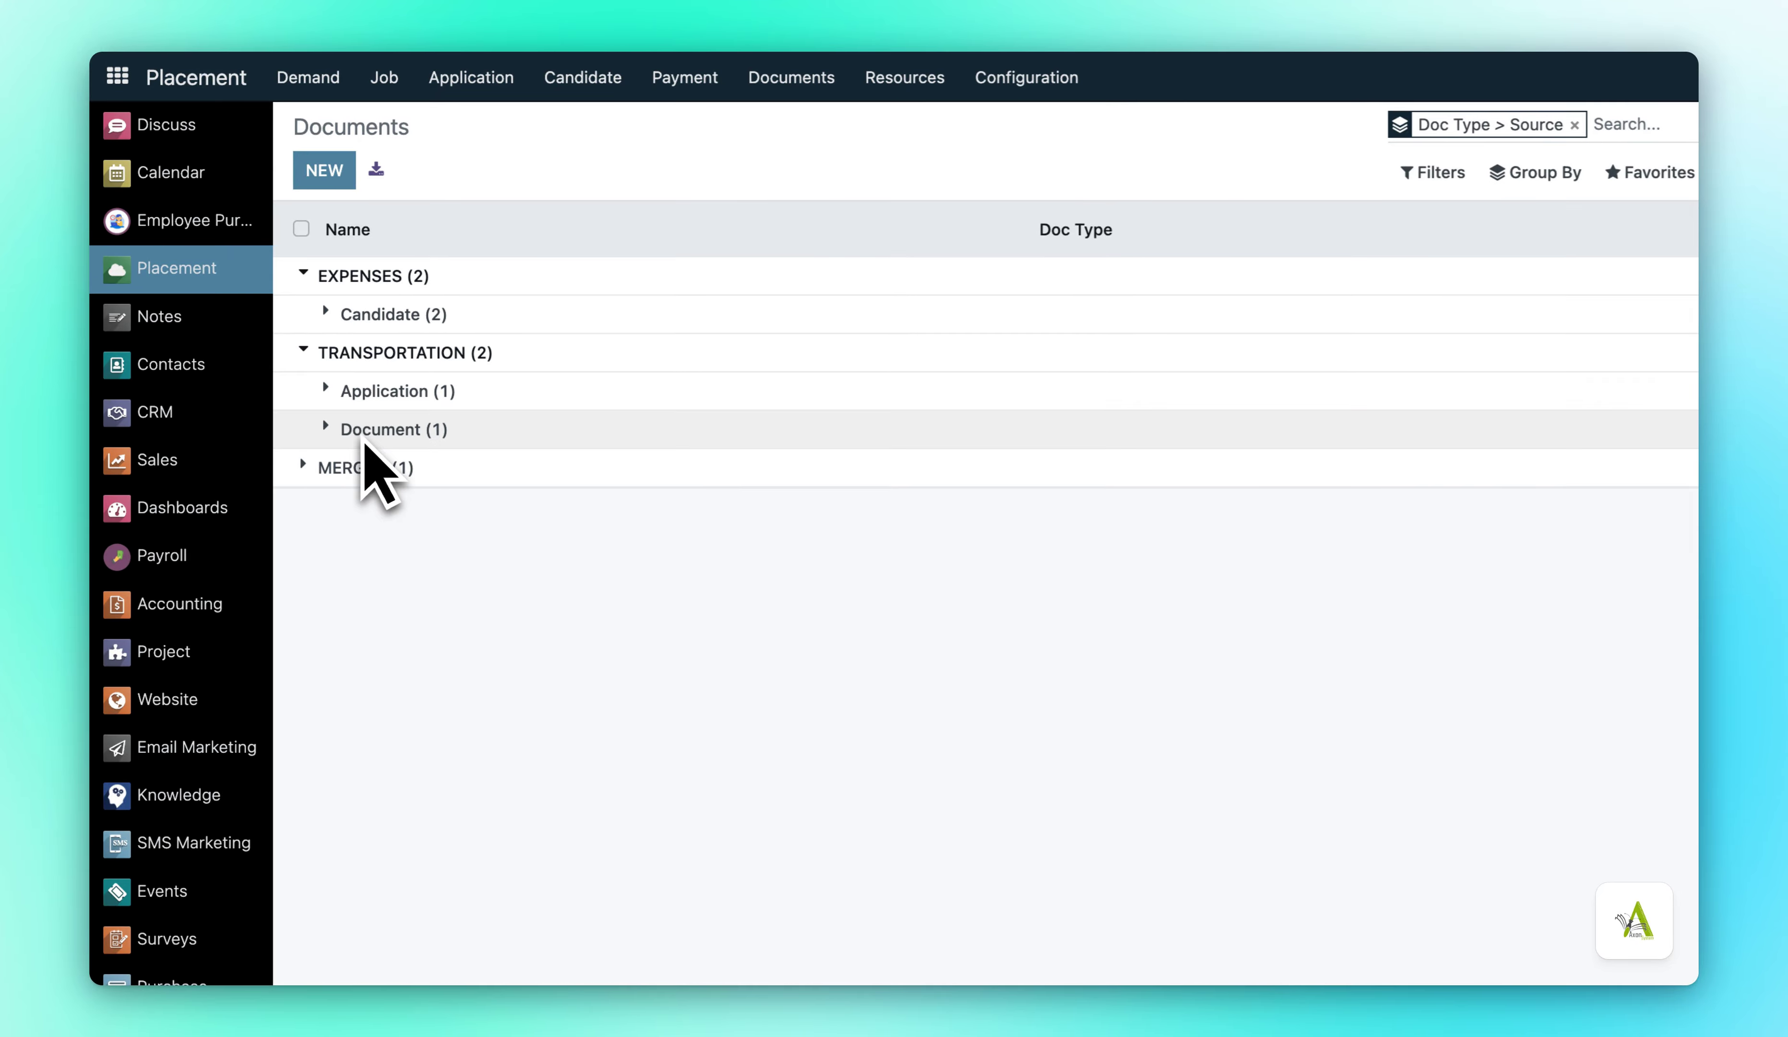
pyautogui.click(356, 470)
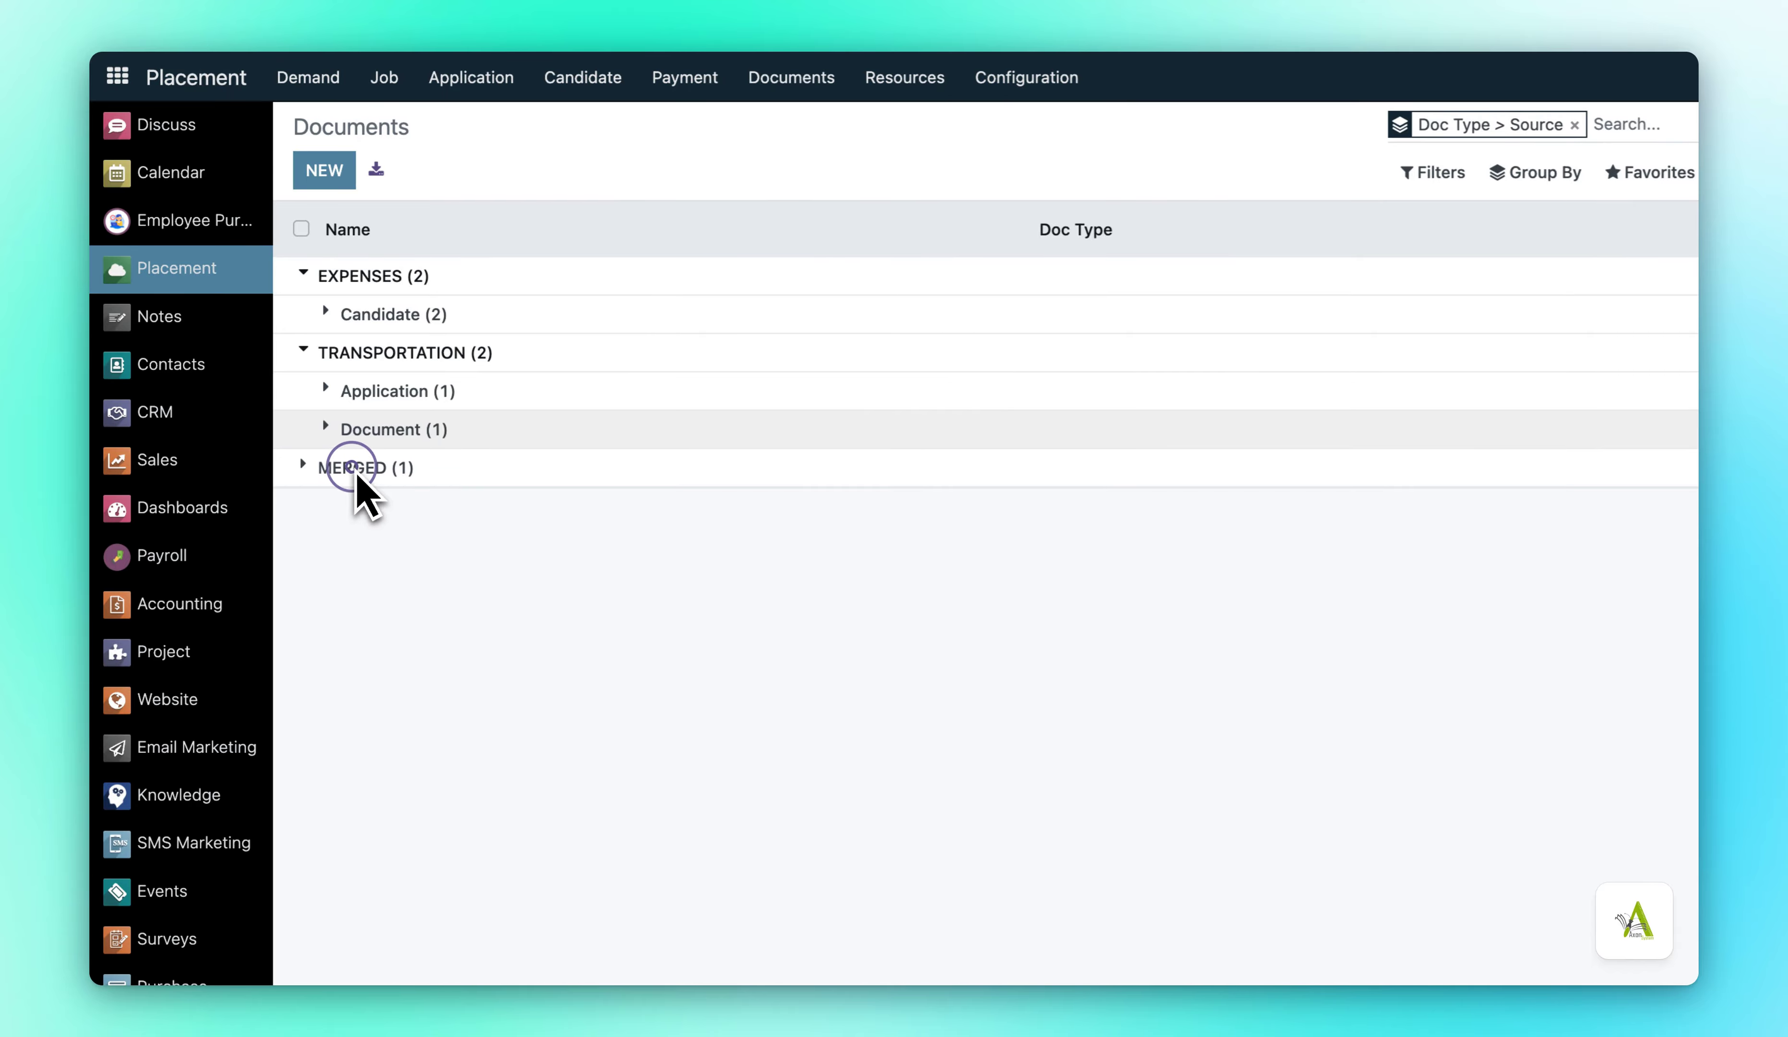
# Step: Save the current search as a favorite named Documents that is used by default
pyautogui.click(899, 173)
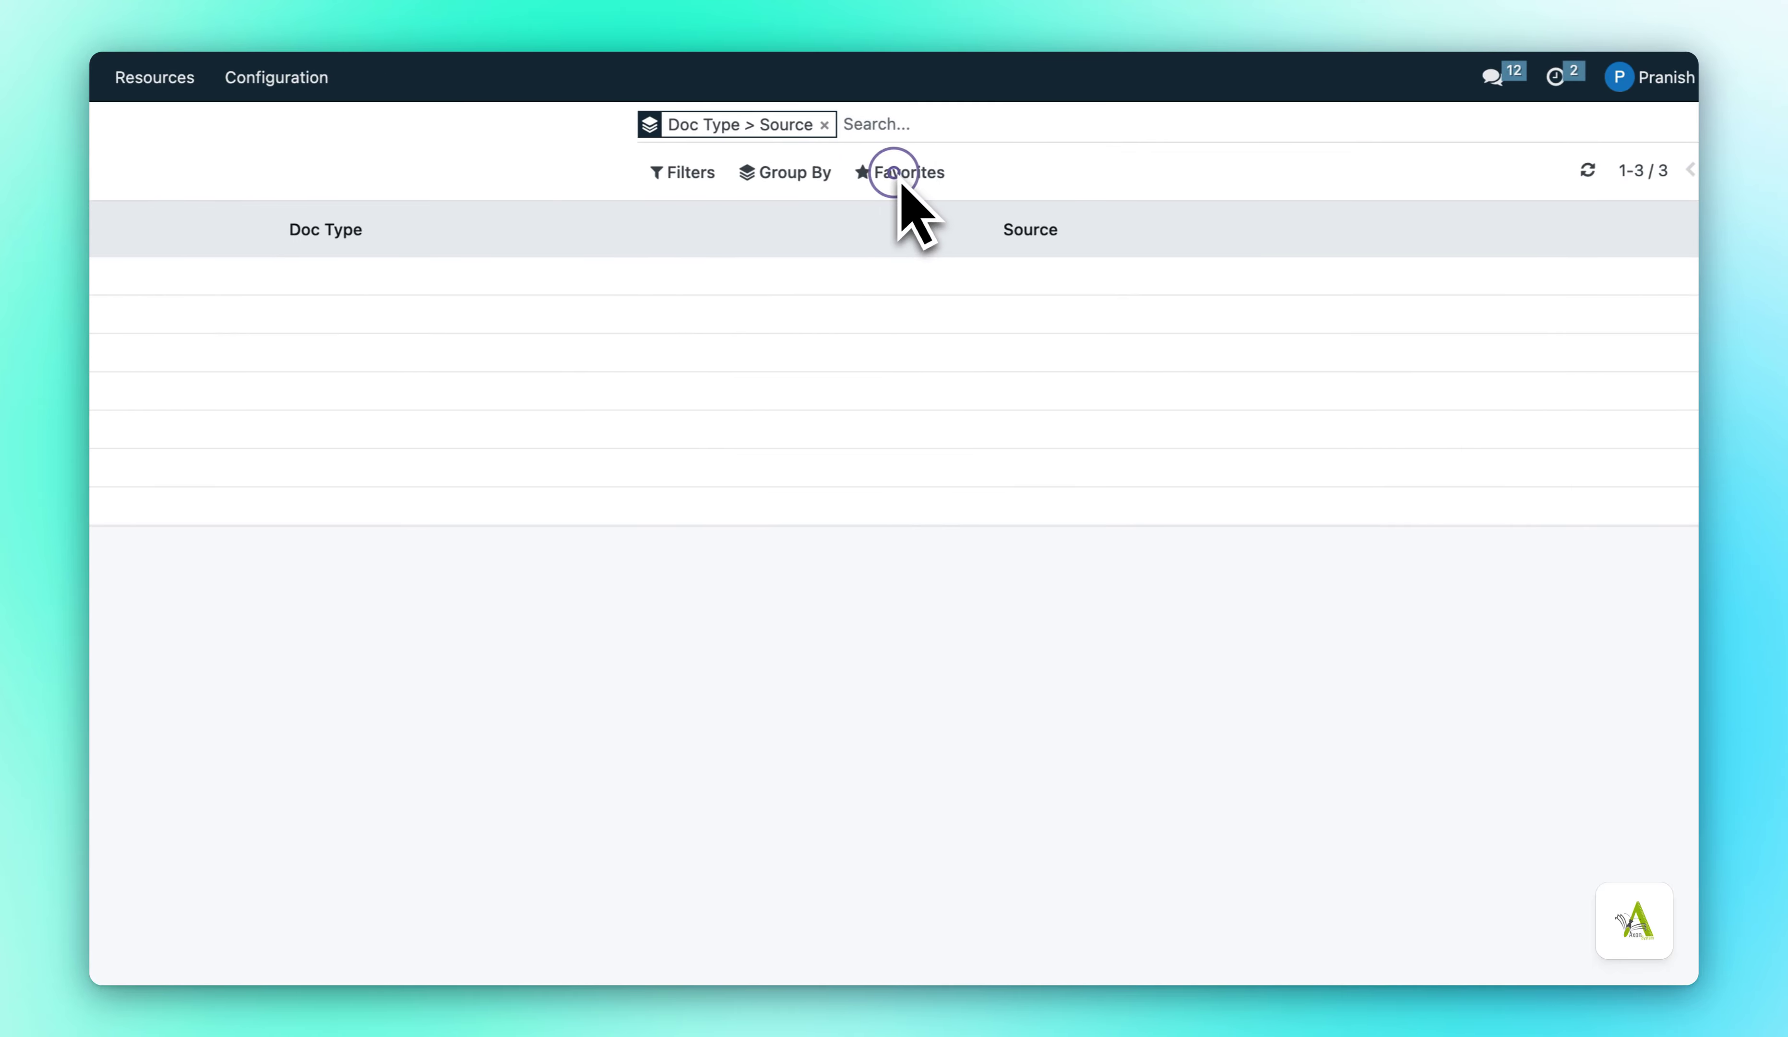
pyautogui.moveTo(999, 274)
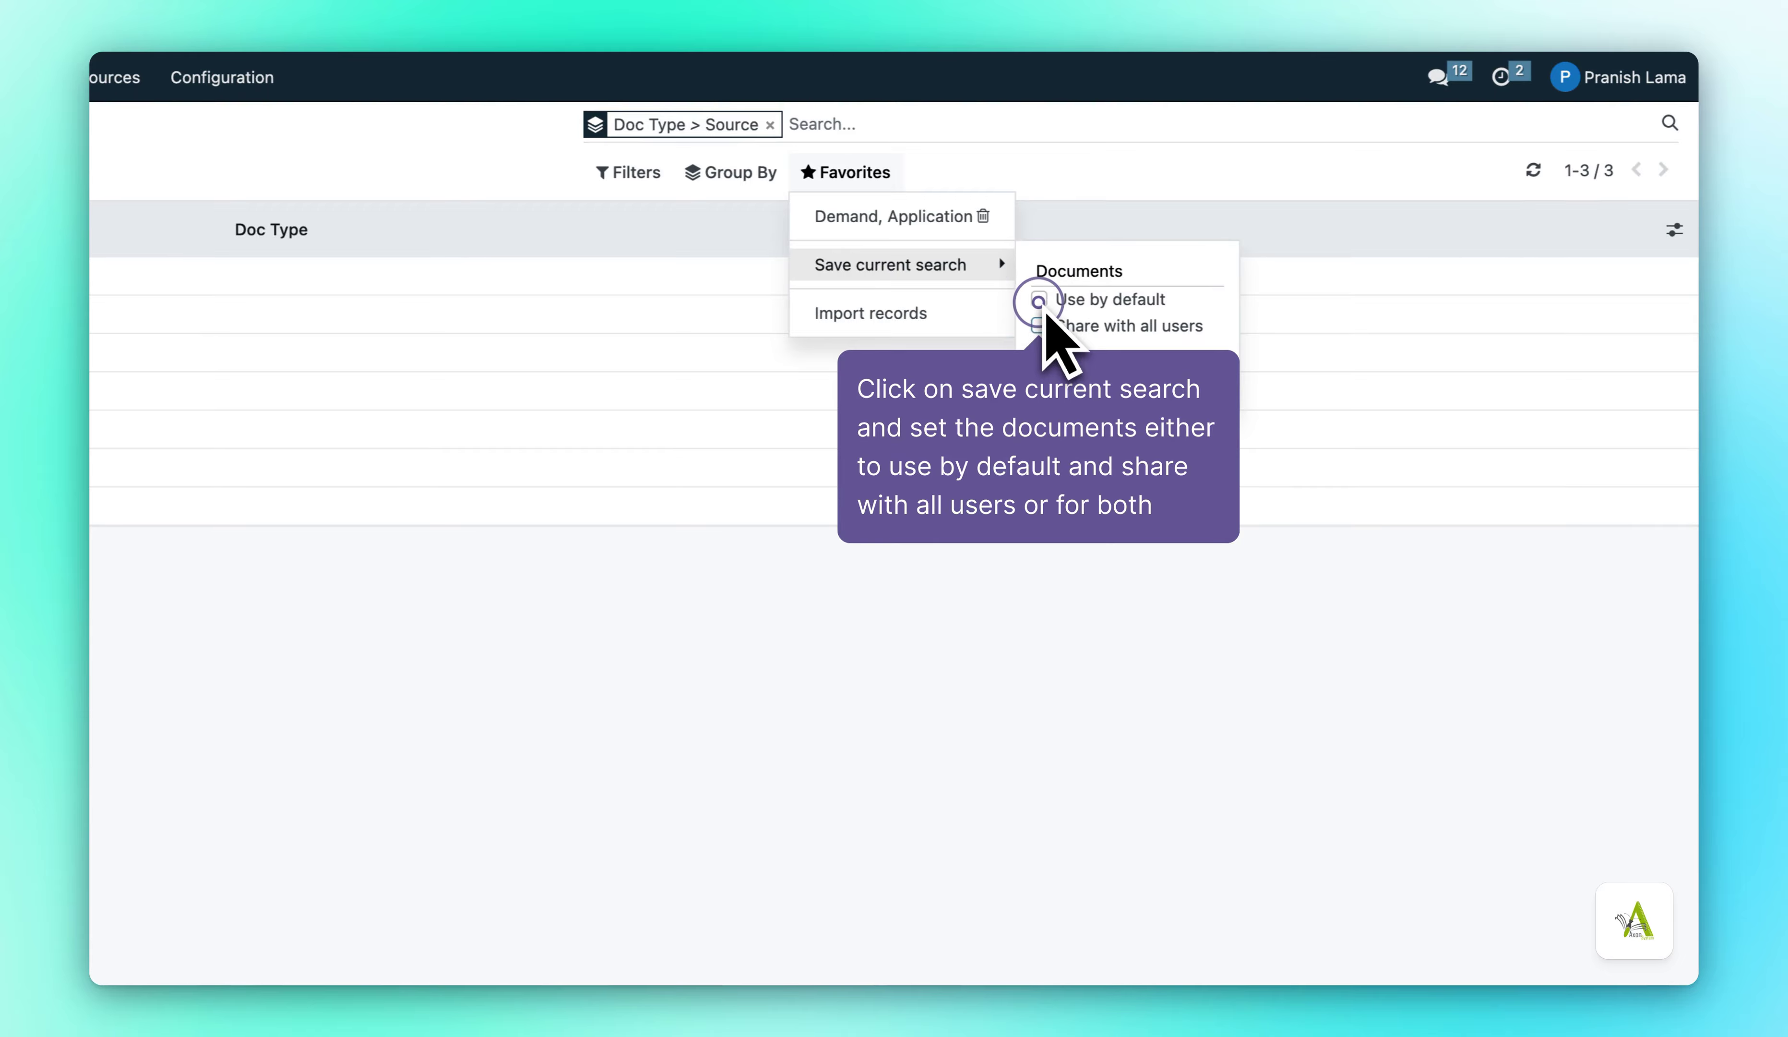
pyautogui.click(1040, 300)
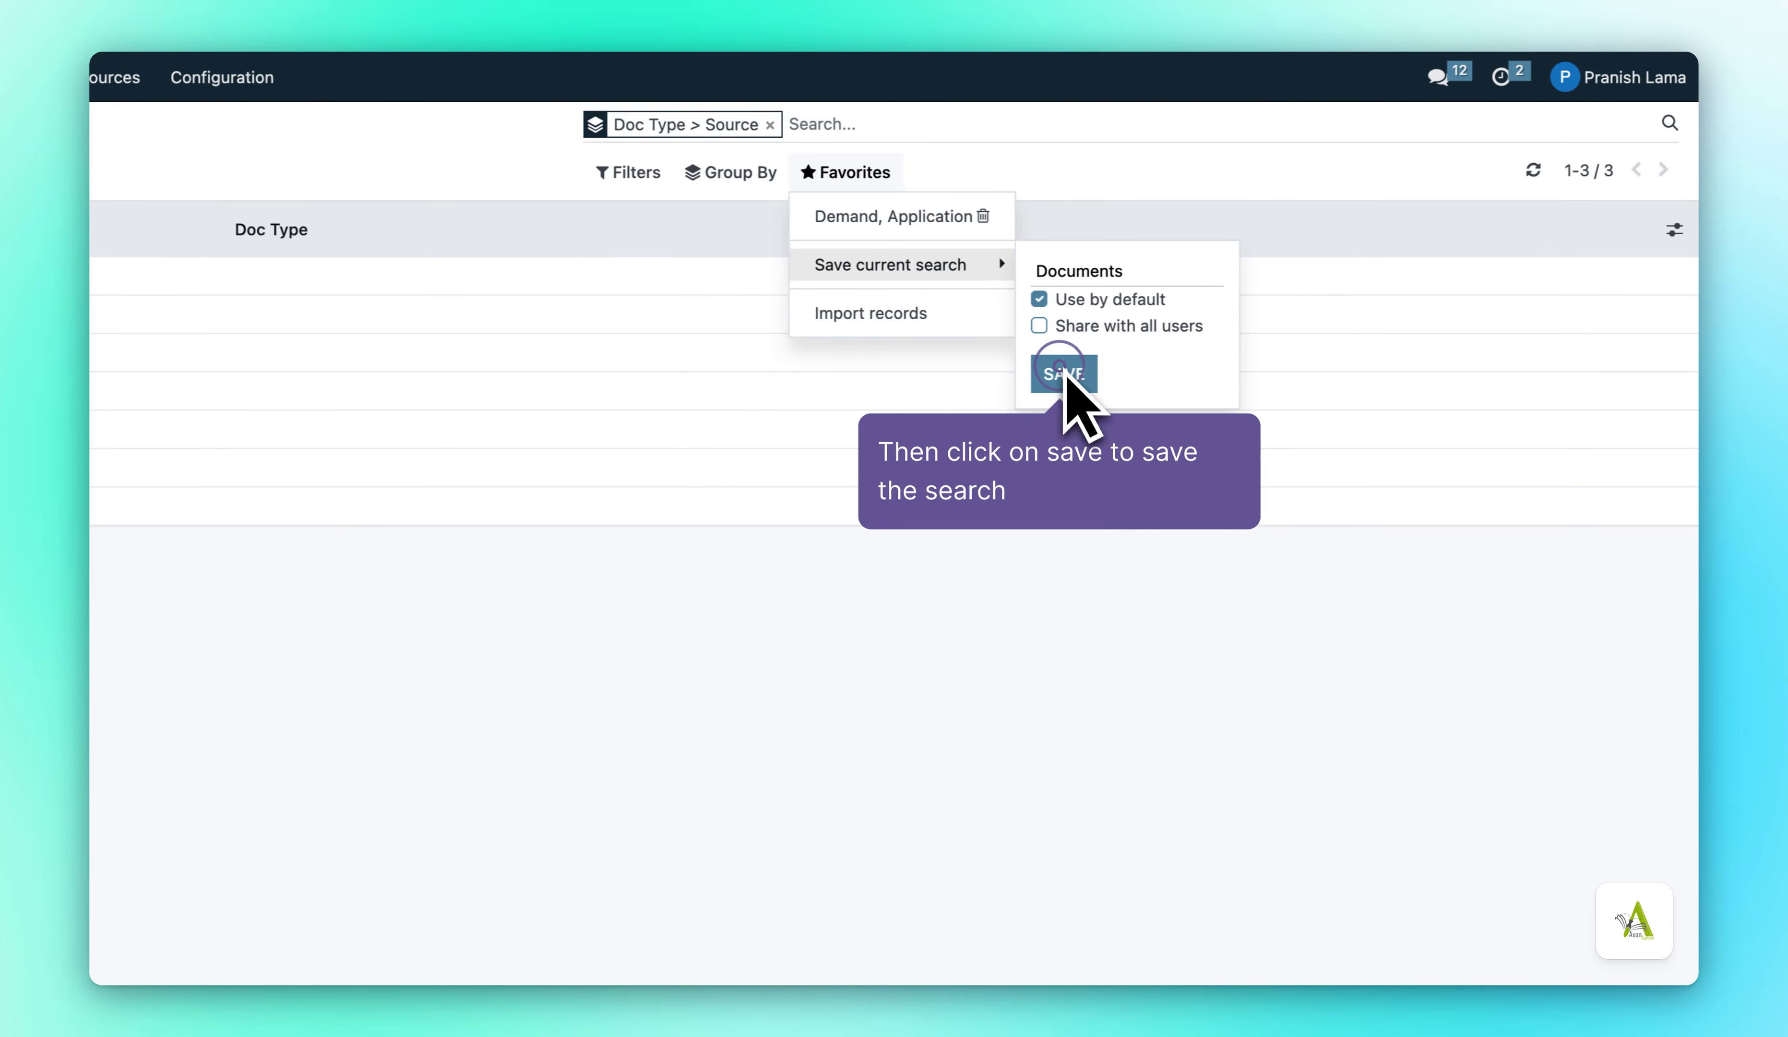
pyautogui.click(1063, 373)
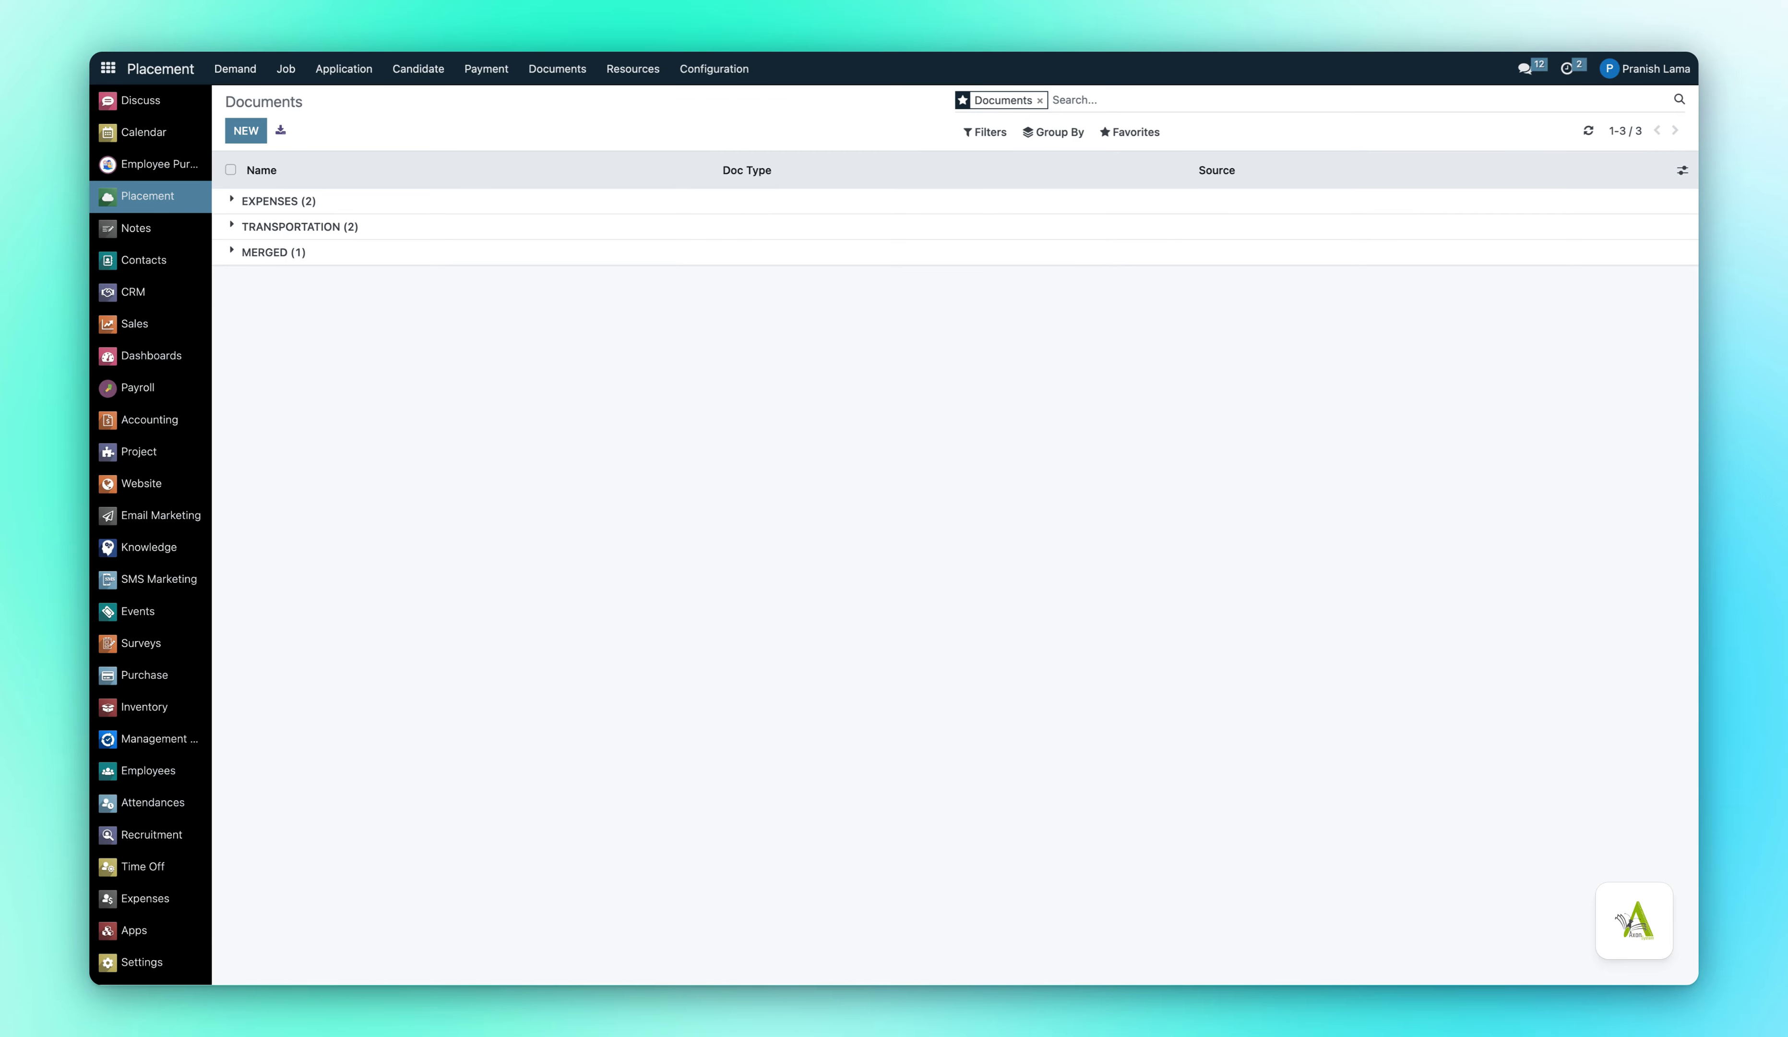